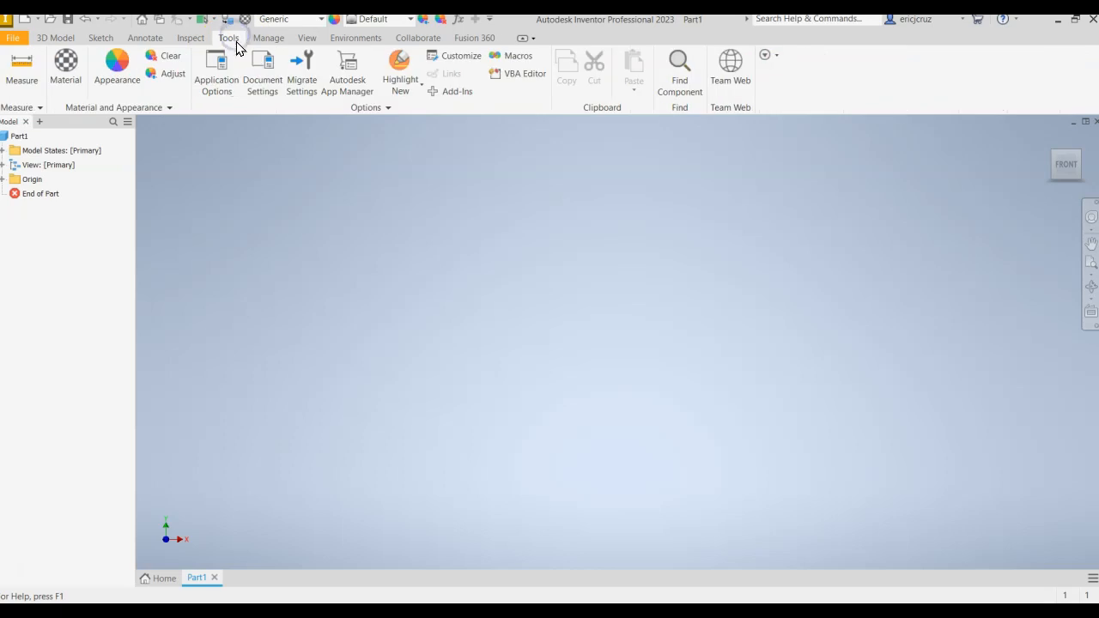
# Check the measurement units in the part's document settings.
pyautogui.click(261, 65)
pyautogui.click(407, 131)
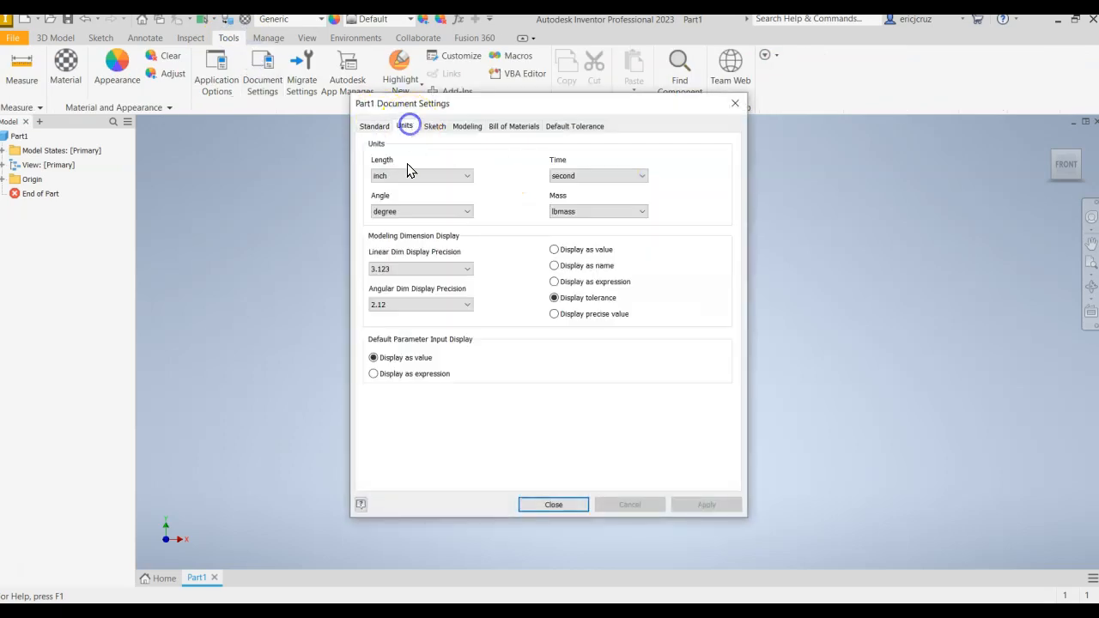
pyautogui.click(550, 505)
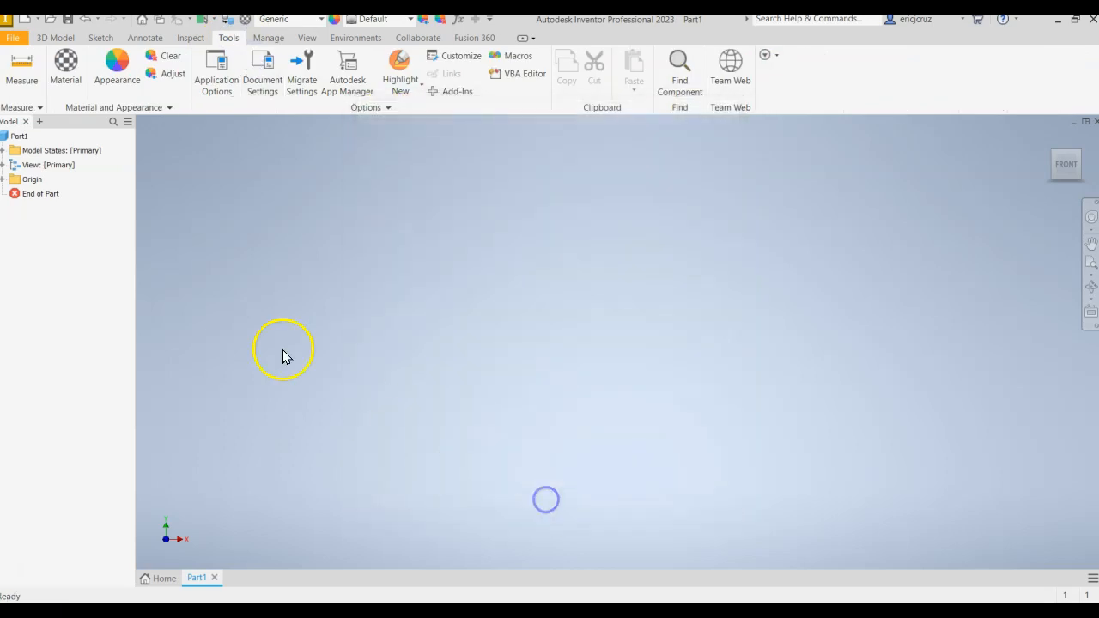
# Sketch a 4.75 in diameter circle centred on the origin on the XY plane and finish the sketch.
pyautogui.click(56, 38)
pyautogui.click(25, 60)
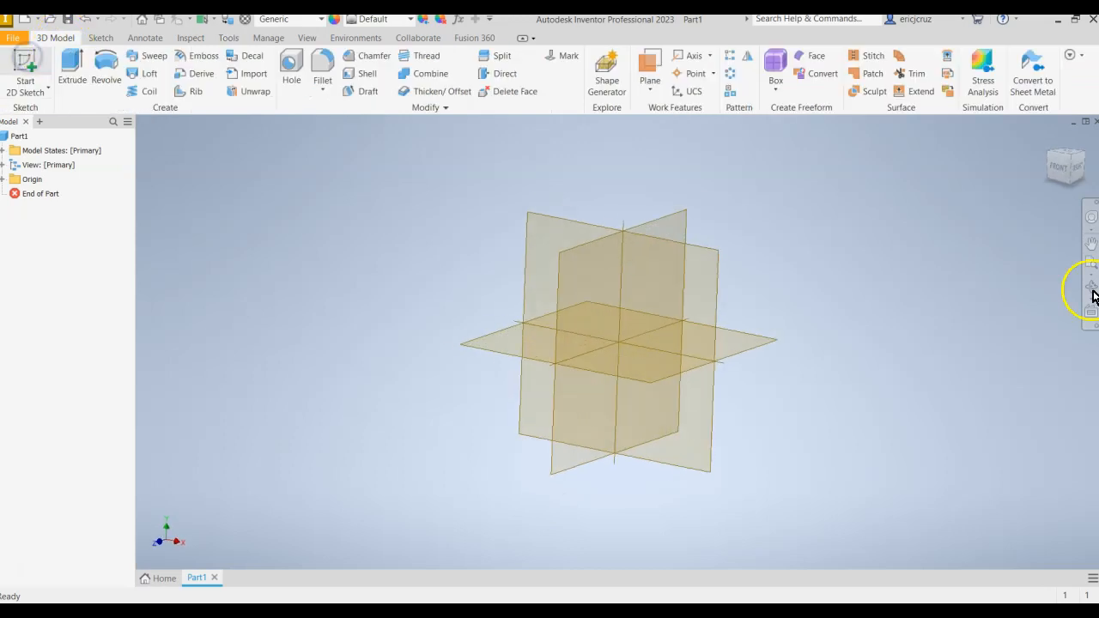
pyautogui.click(560, 207)
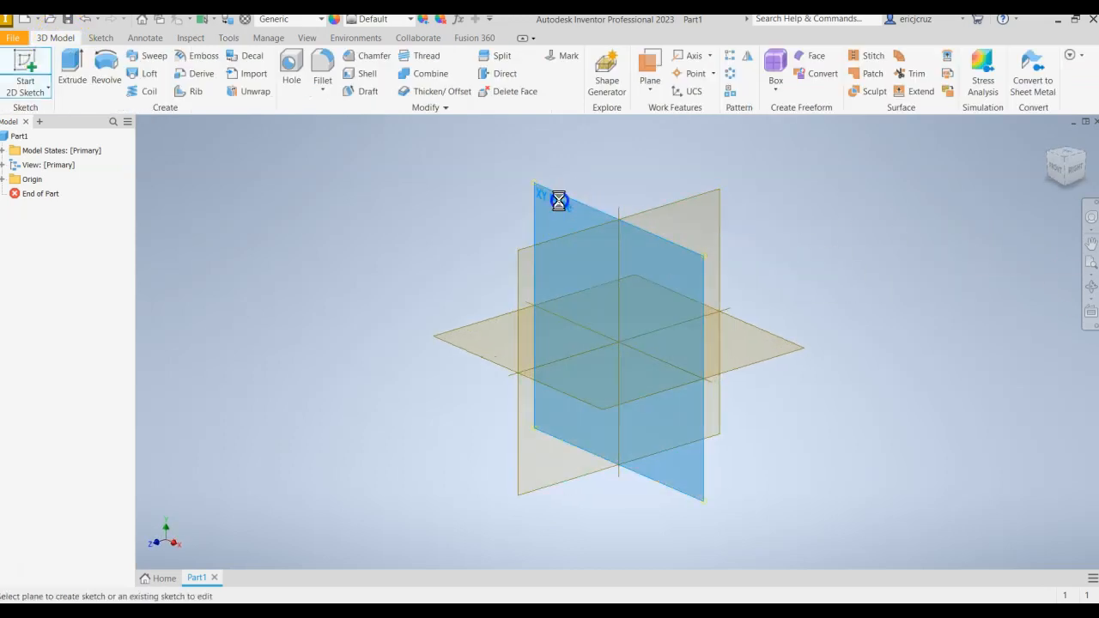
pyautogui.click(105, 65)
pyautogui.click(618, 343)
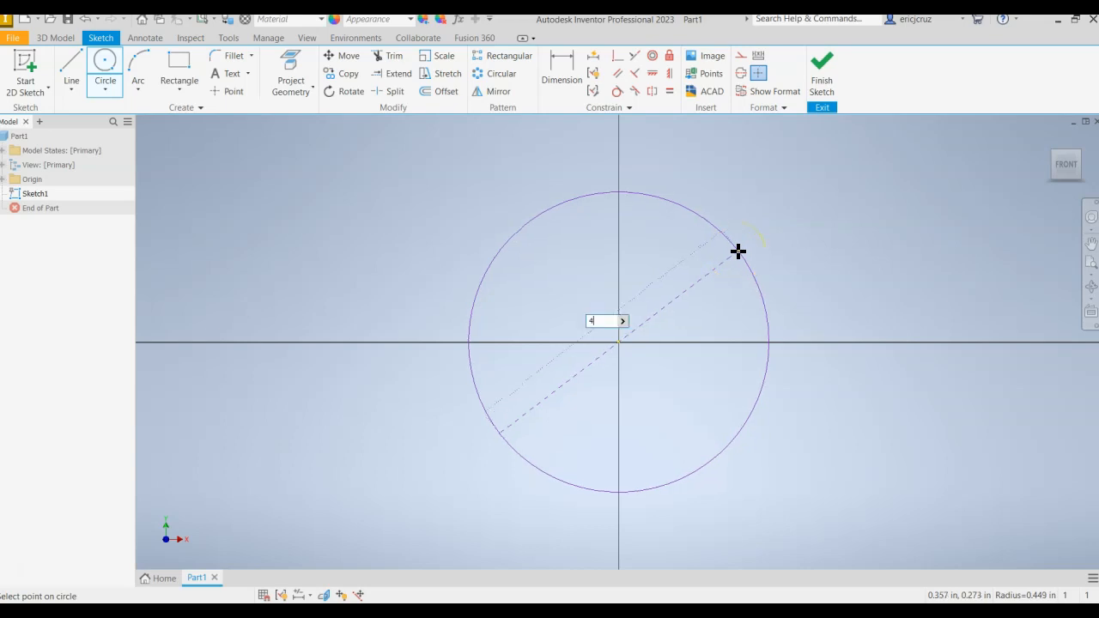
pyautogui.write('4.75')
pyautogui.press('Return')
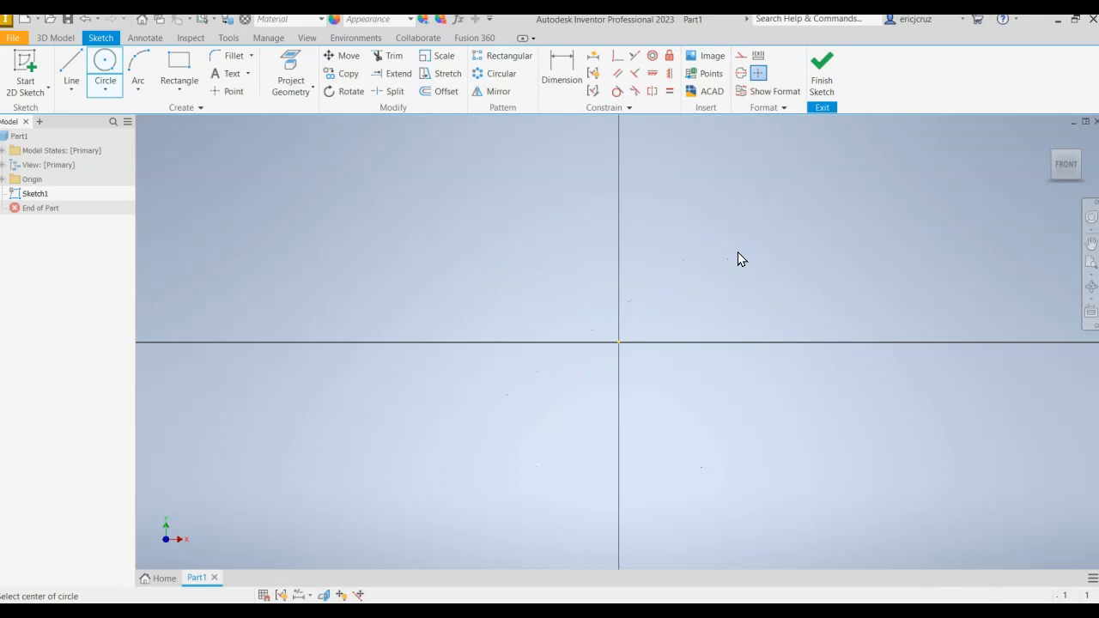
pyautogui.scroll(-6, 737, 252)
pyautogui.moveTo(738, 251); pyautogui.dragTo(634, 320, button='middle')
pyautogui.click(822, 70)
# Extrude the 4.75 in circle 0.62 in to form a solid disc.
pyautogui.click(1046, 146)
pyautogui.click(68, 85)
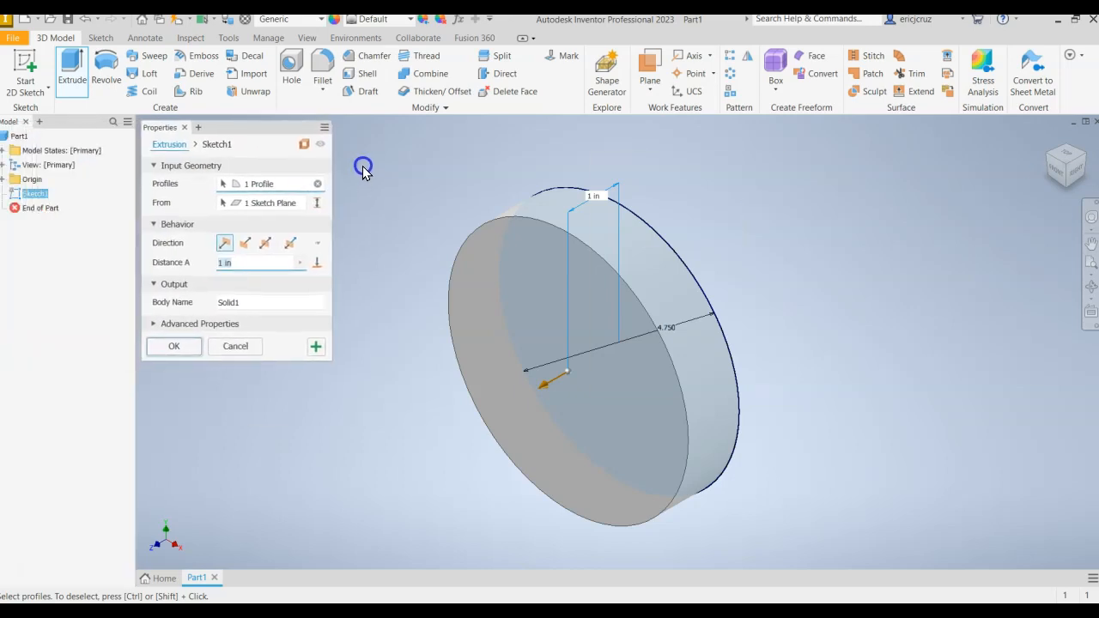
pyautogui.click(254, 266)
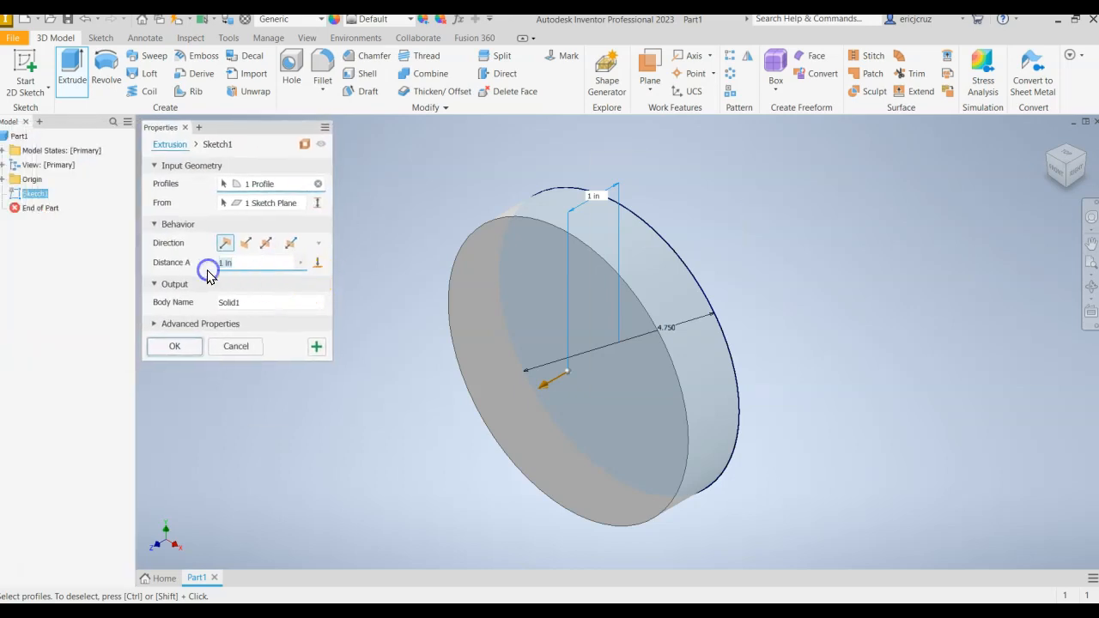
pyautogui.click(546, 303)
pyautogui.press('BackSpace')
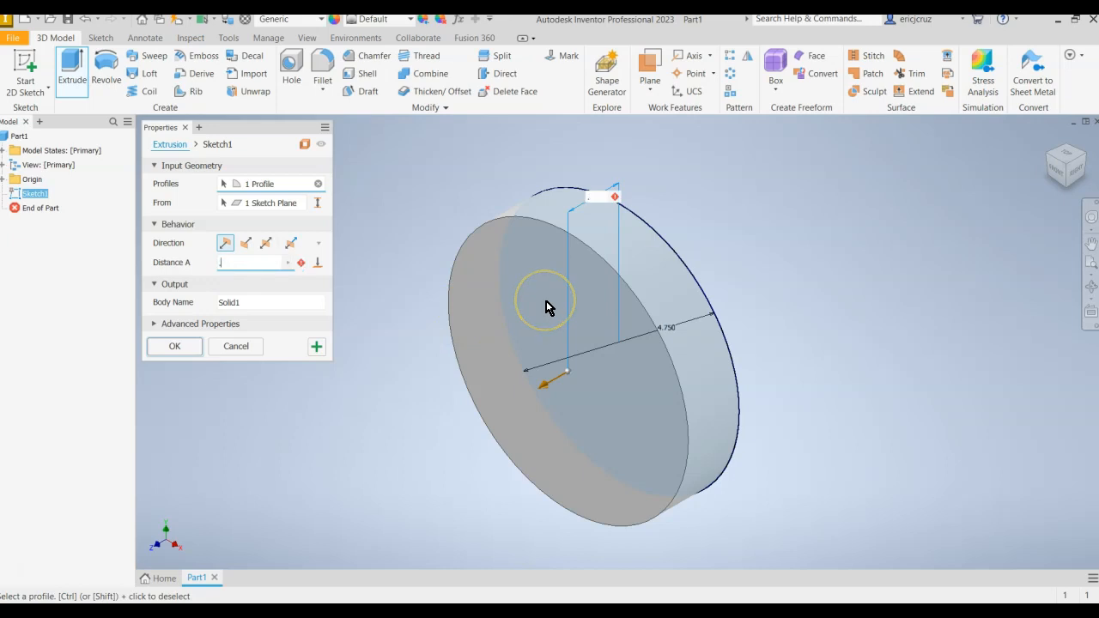
pyautogui.click(181, 348)
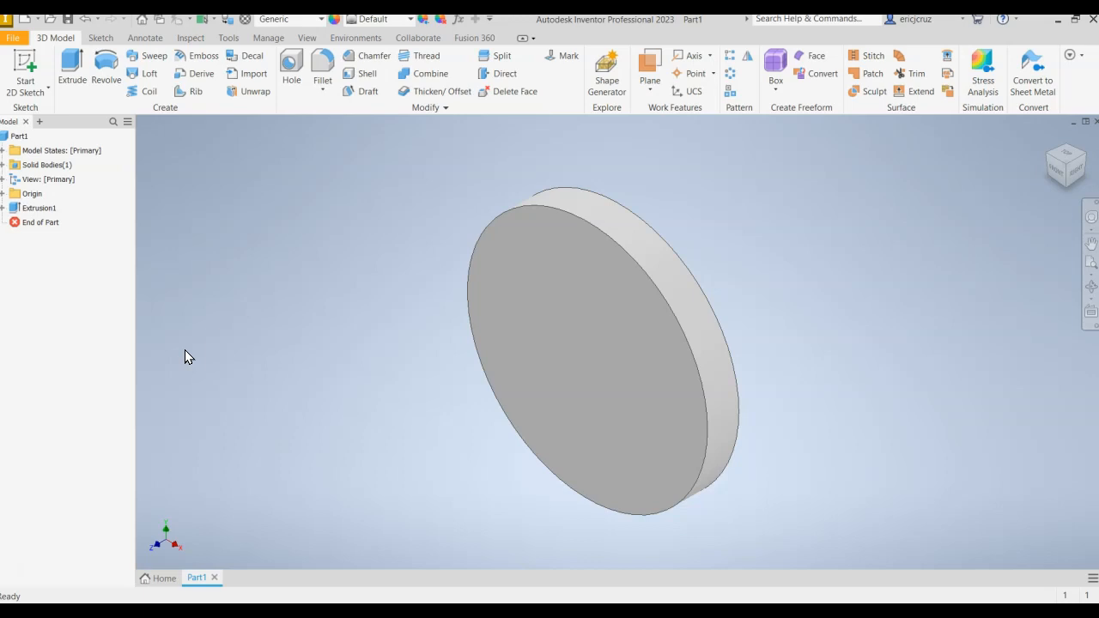
# Sketch a 1.37 in diameter circle at the centre of the disc's front face and finish the sketch.
pyautogui.click(283, 370)
pyautogui.rightClick(575, 354)
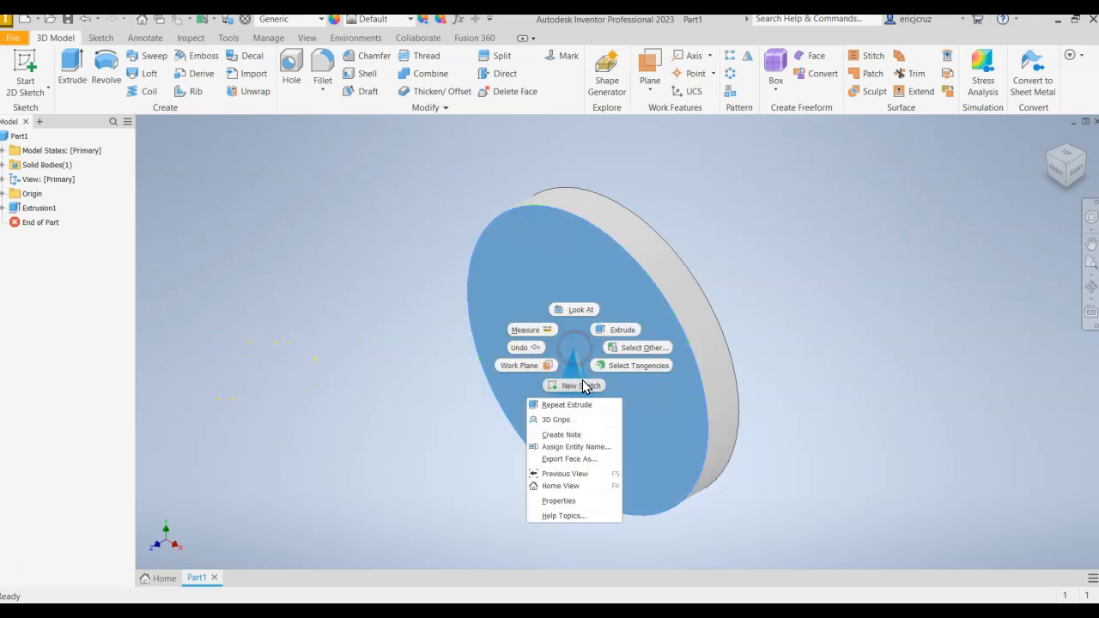
pyautogui.click(570, 386)
pyautogui.click(105, 62)
pyautogui.click(617, 344)
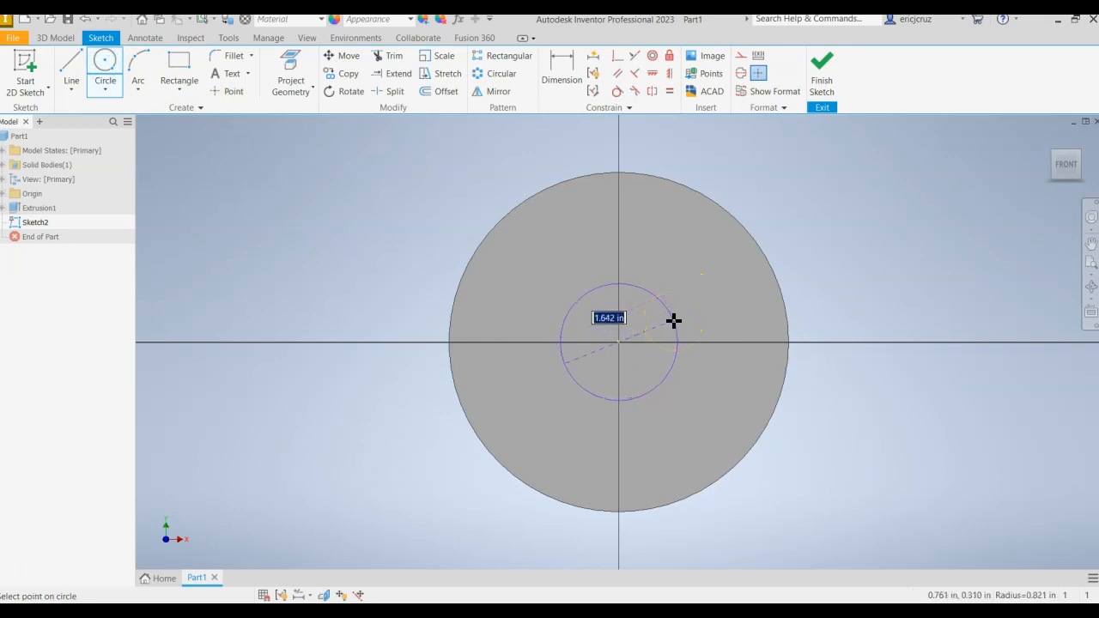
pyautogui.write('1.37')
pyautogui.press('Return')
pyautogui.click(824, 84)
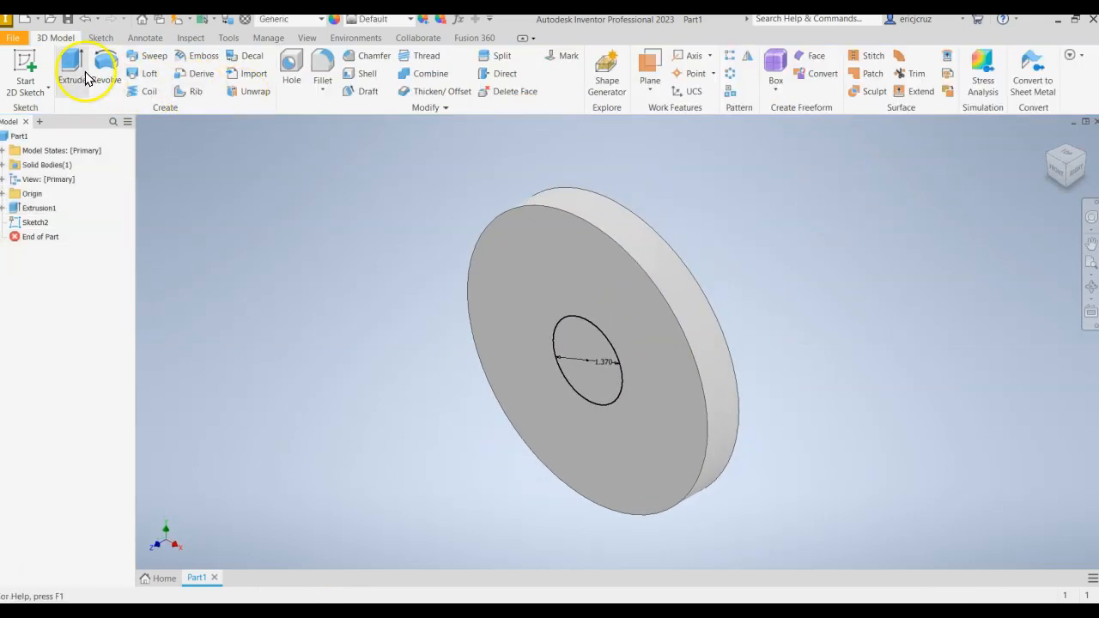
# Cut the 1.37 in circle through the full thickness of the disc with an Extrude.
pyautogui.click(73, 68)
pyautogui.click(246, 302)
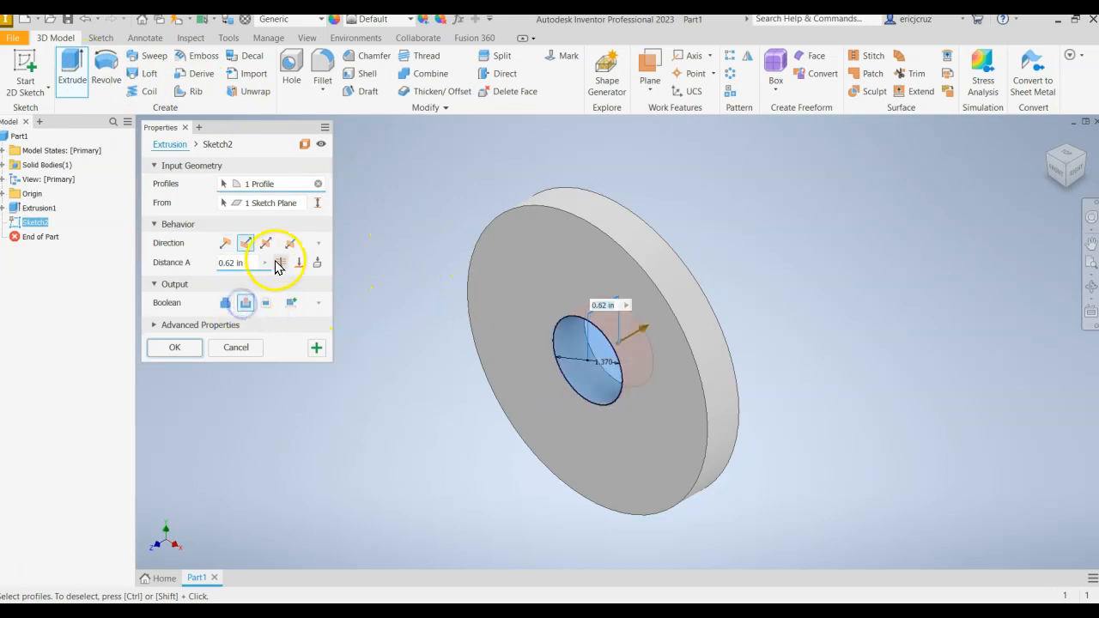
pyautogui.click(174, 347)
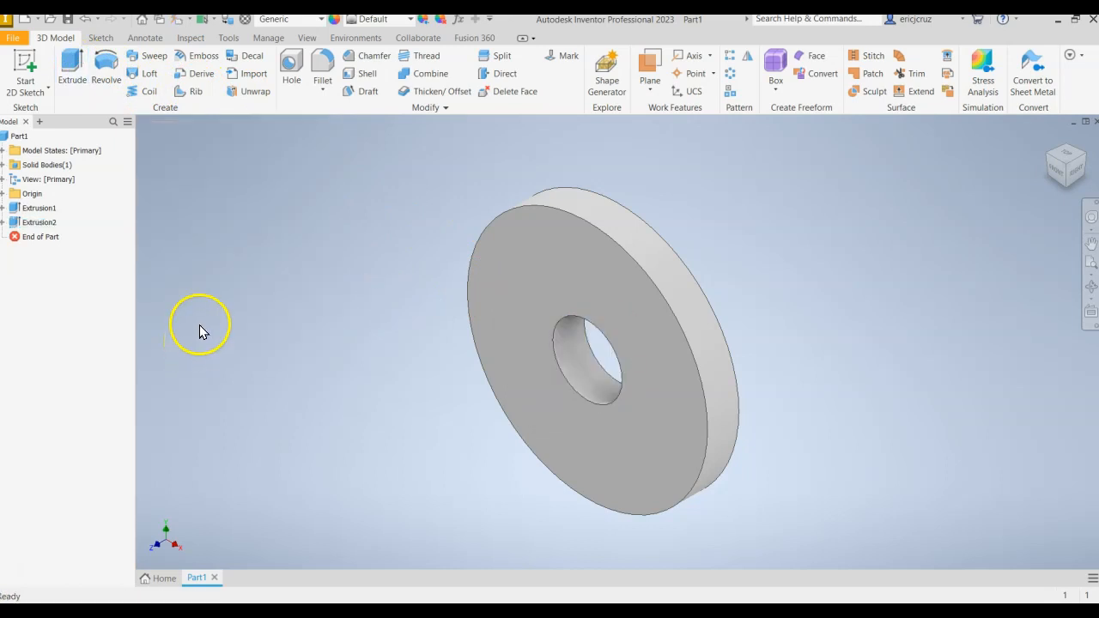
# Start a sketch on the disc's front face and draw a 3.38 in diameter circle concentric with the centre hole.
pyautogui.rightClick(580, 266)
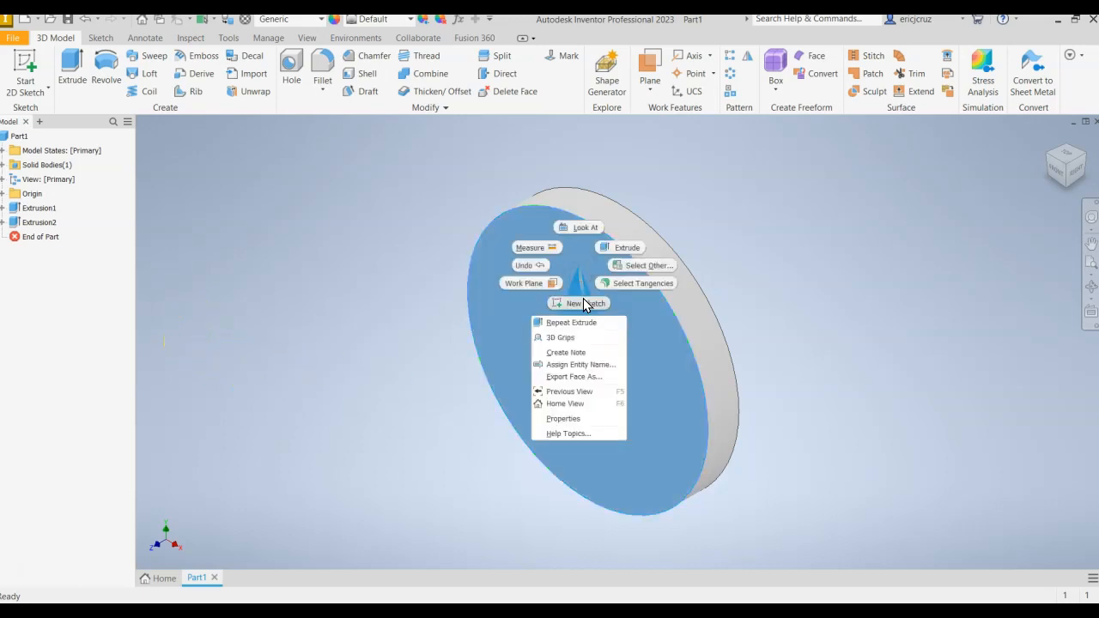
pyautogui.click(583, 298)
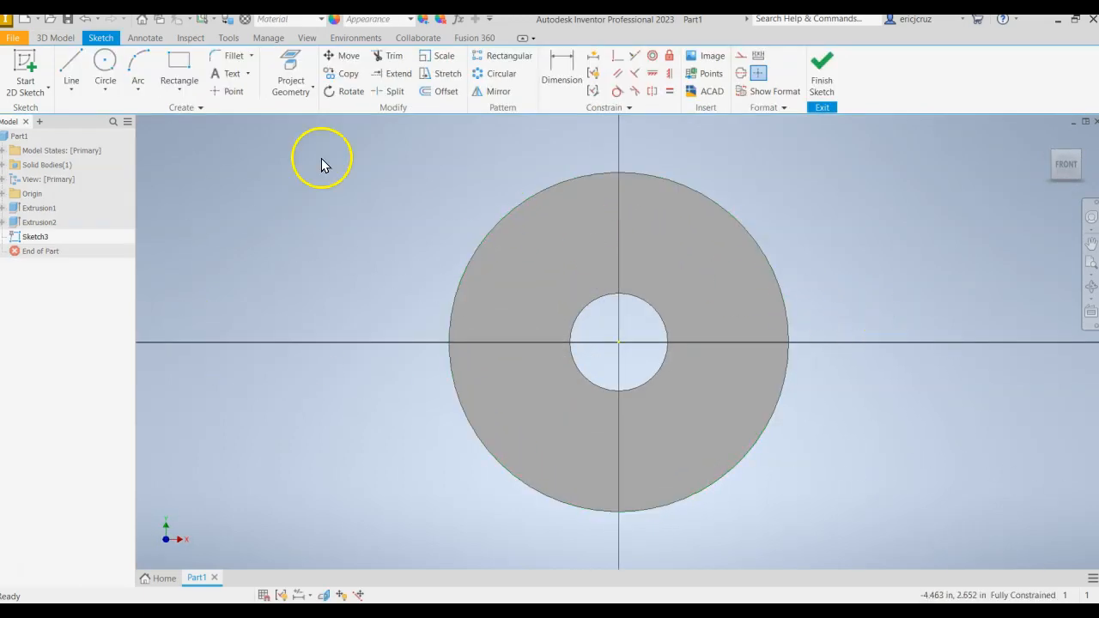
pyautogui.click(230, 93)
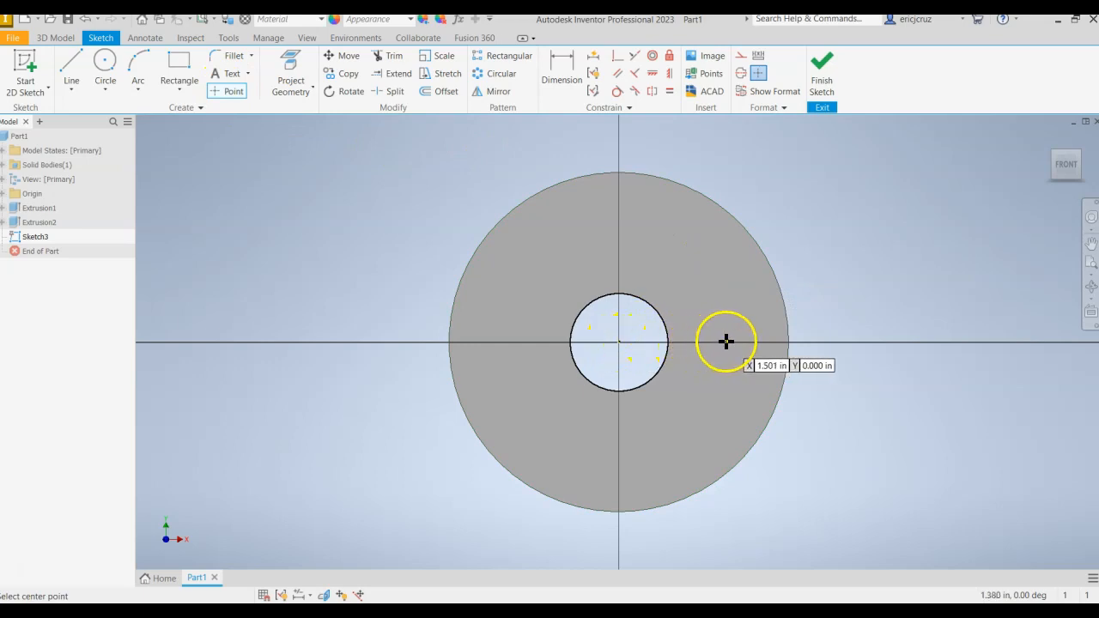
pyautogui.click(105, 62)
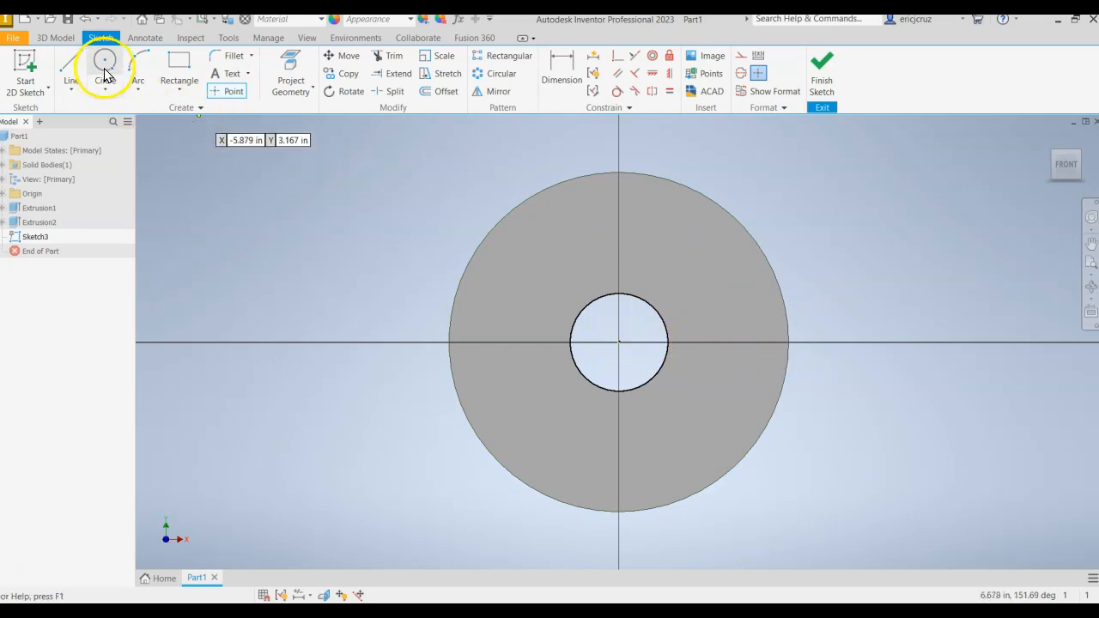
pyautogui.click(618, 342)
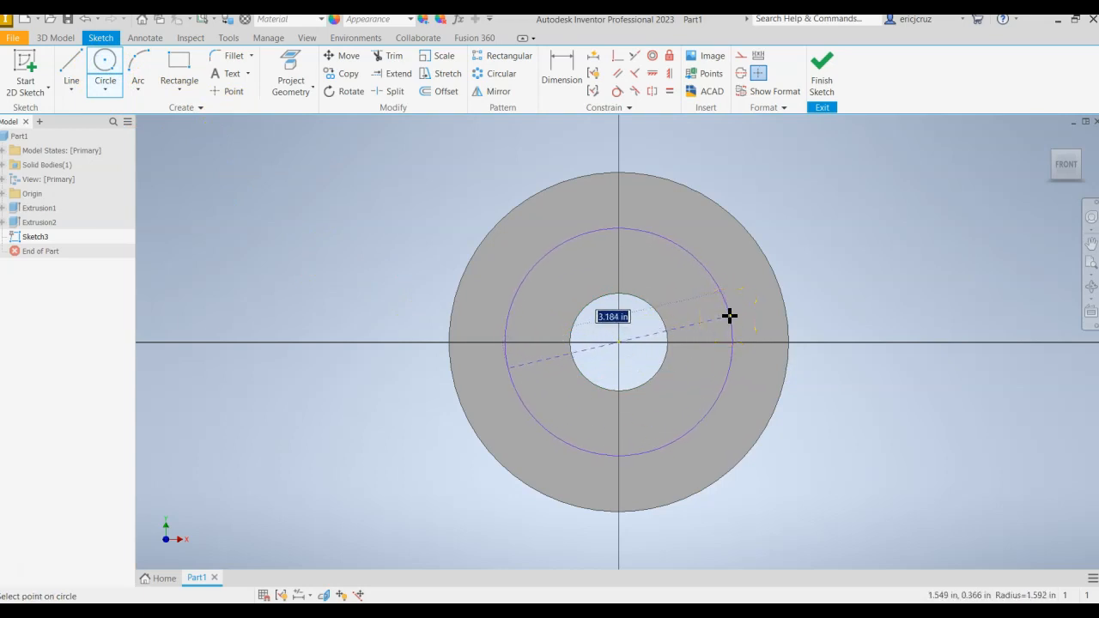
pyautogui.click(746, 288)
pyautogui.write('3.38')
pyautogui.press('Return')
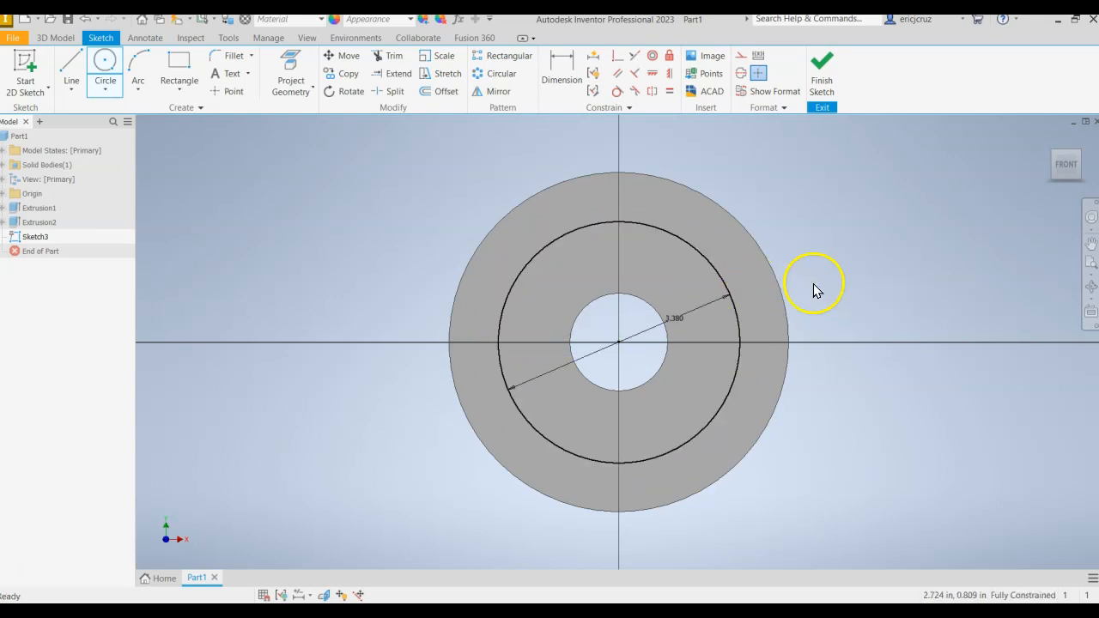
# Convert the 3.38 in circle to construction geometry.
pyautogui.rightClick(734, 321)
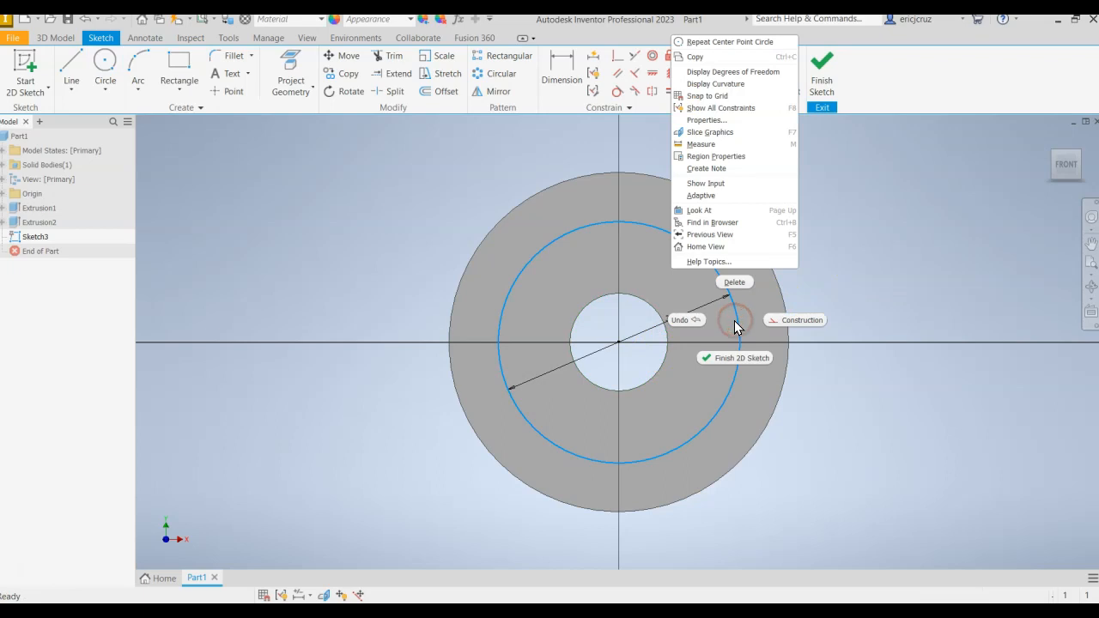
pyautogui.click(787, 318)
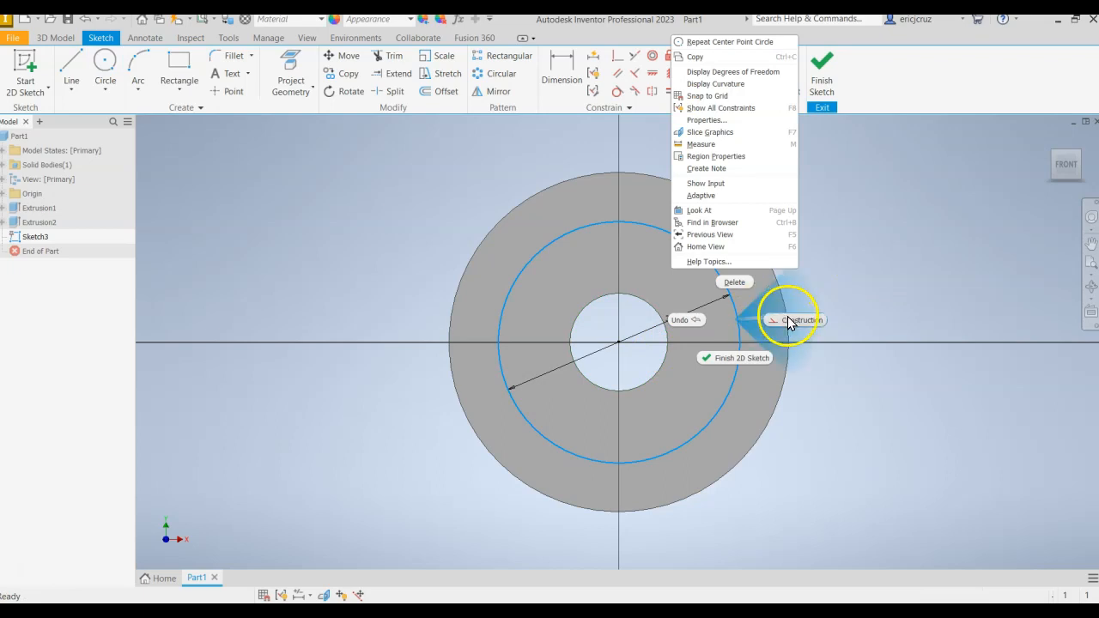
pyautogui.click(860, 307)
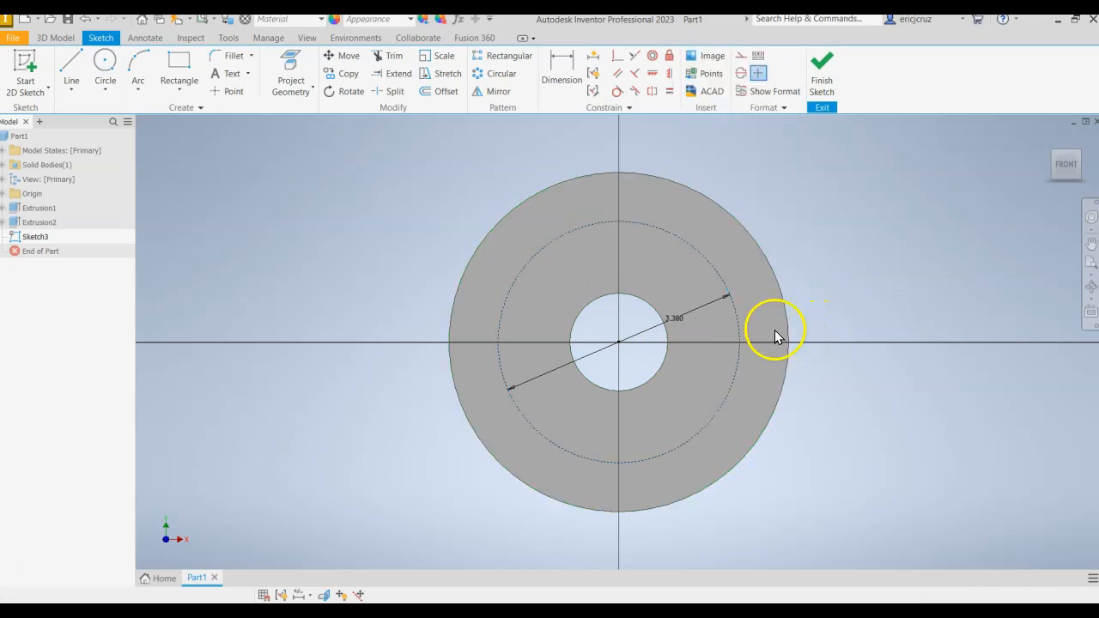
# Place a point where the construction circle meets the positive X axis, constrain it horizontal to the circle's centre, and finish the sketch.
pyautogui.click(232, 91)
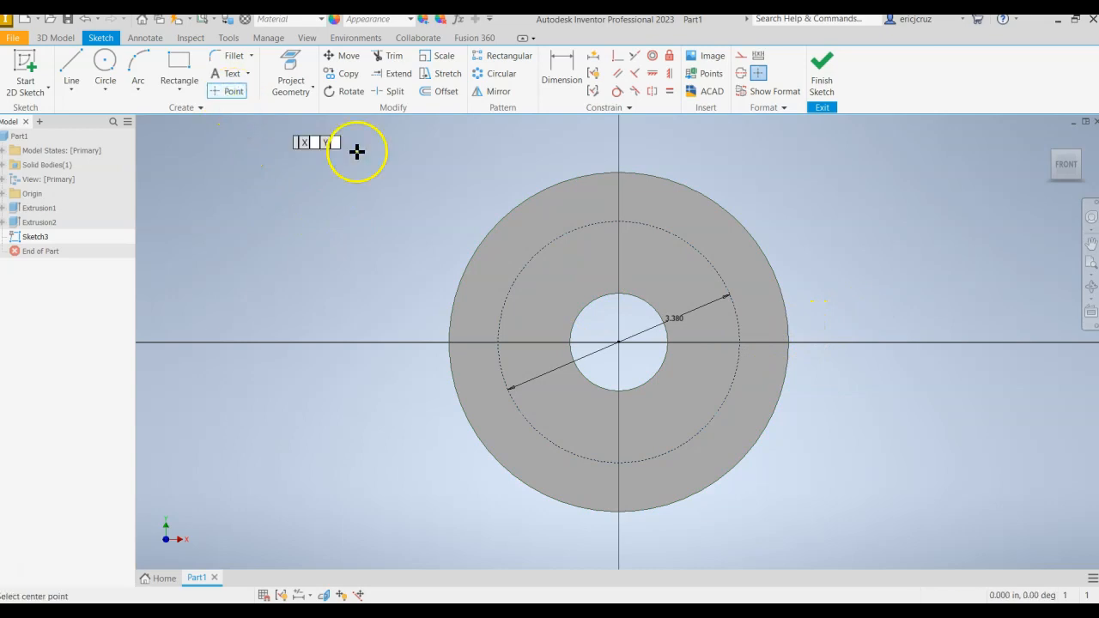
pyautogui.click(739, 343)
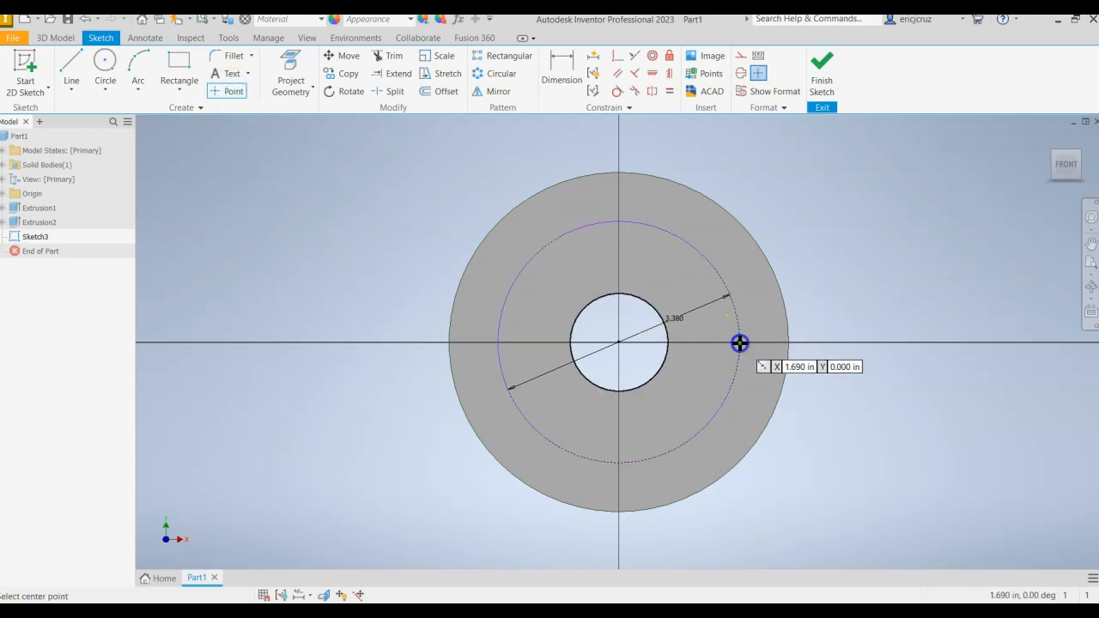
pyautogui.scroll(-3, 841, 324)
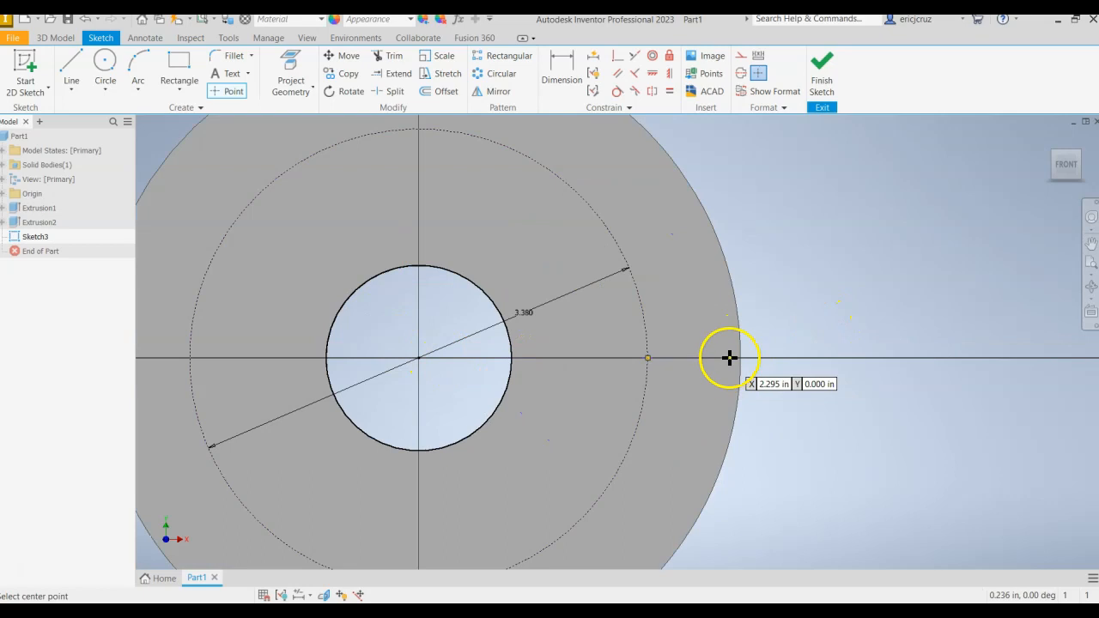
pyautogui.click(652, 75)
pyautogui.click(645, 360)
pyautogui.click(418, 359)
pyautogui.scroll(-2, 579, 375)
pyautogui.scroll(3, 586, 373)
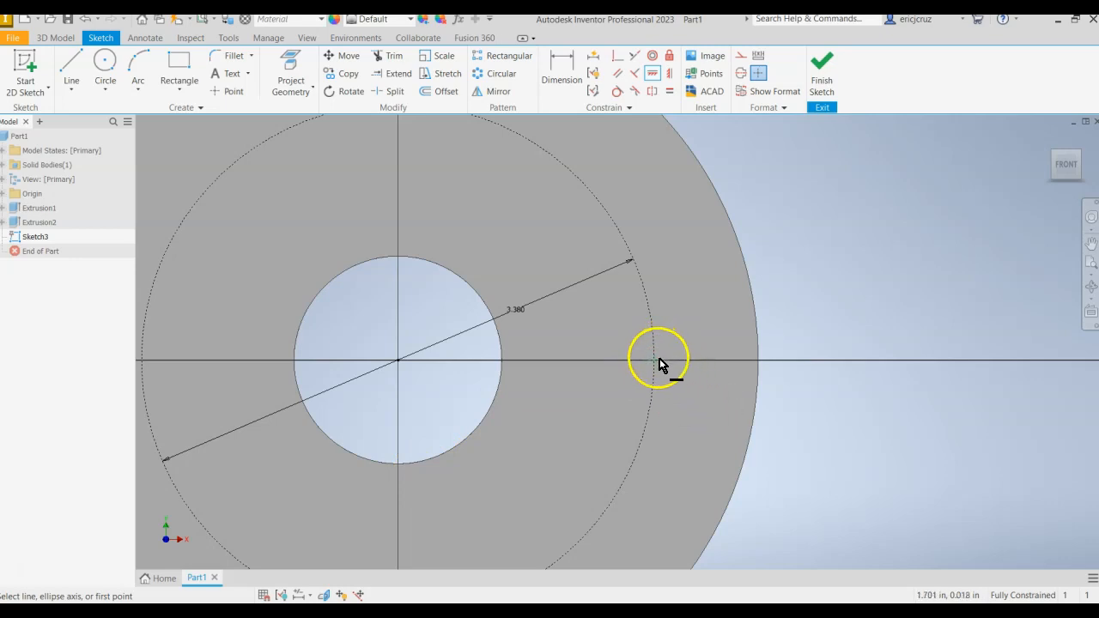
pyautogui.click(828, 76)
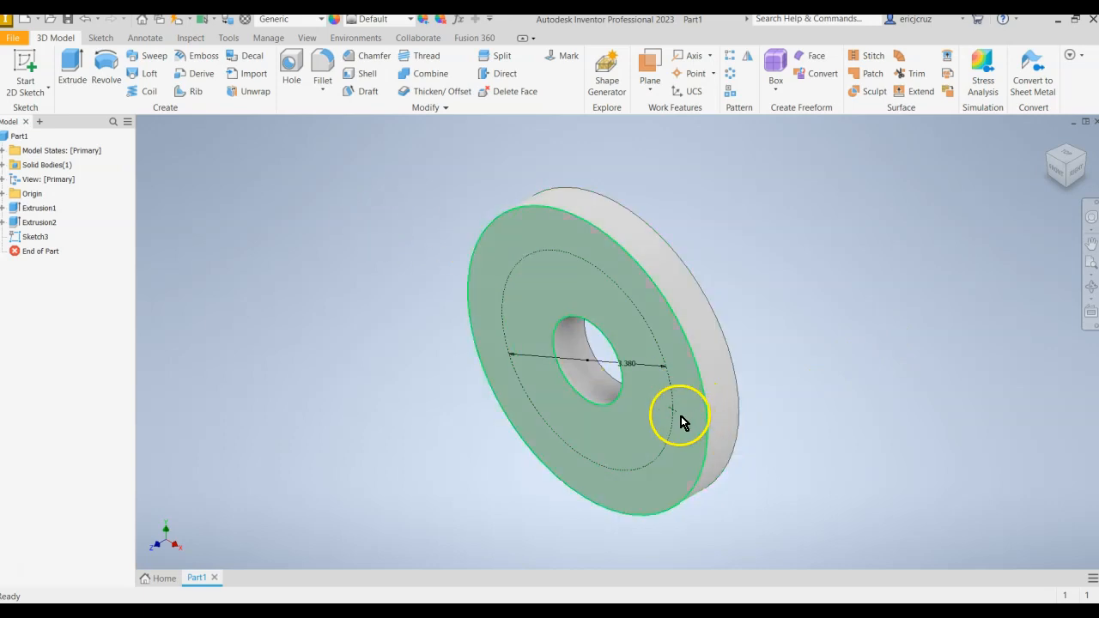
# Create a through-all counterbored hole at the sketch point with a 0.75 in counterbore diameter, 0.30 in counterbore depth and 0.38 in hole diameter.
pyautogui.click(294, 92)
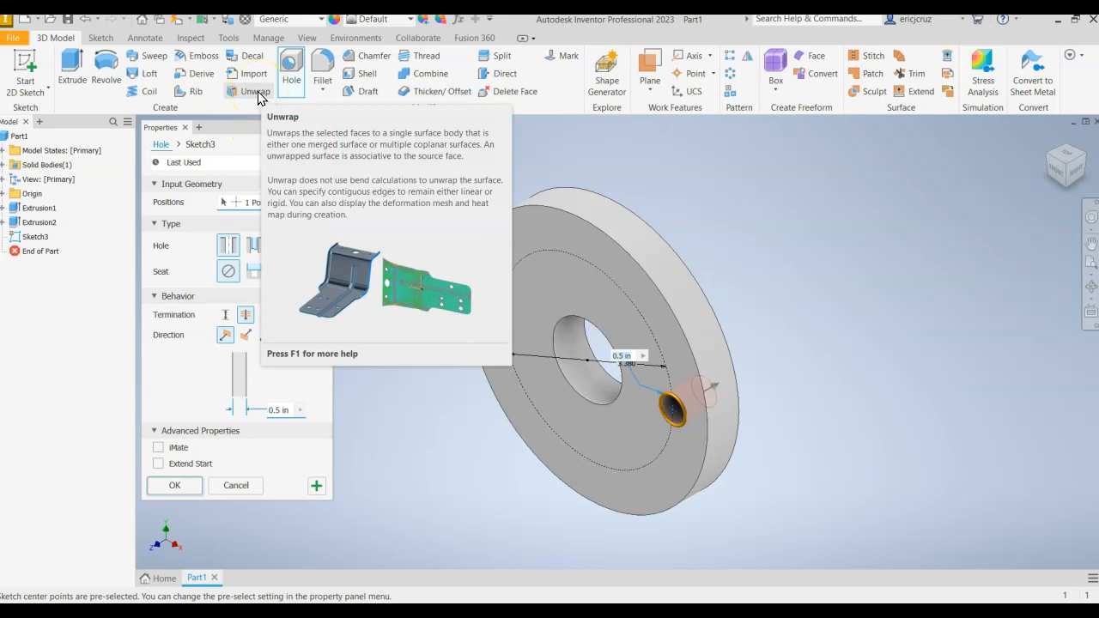
pyautogui.click(254, 272)
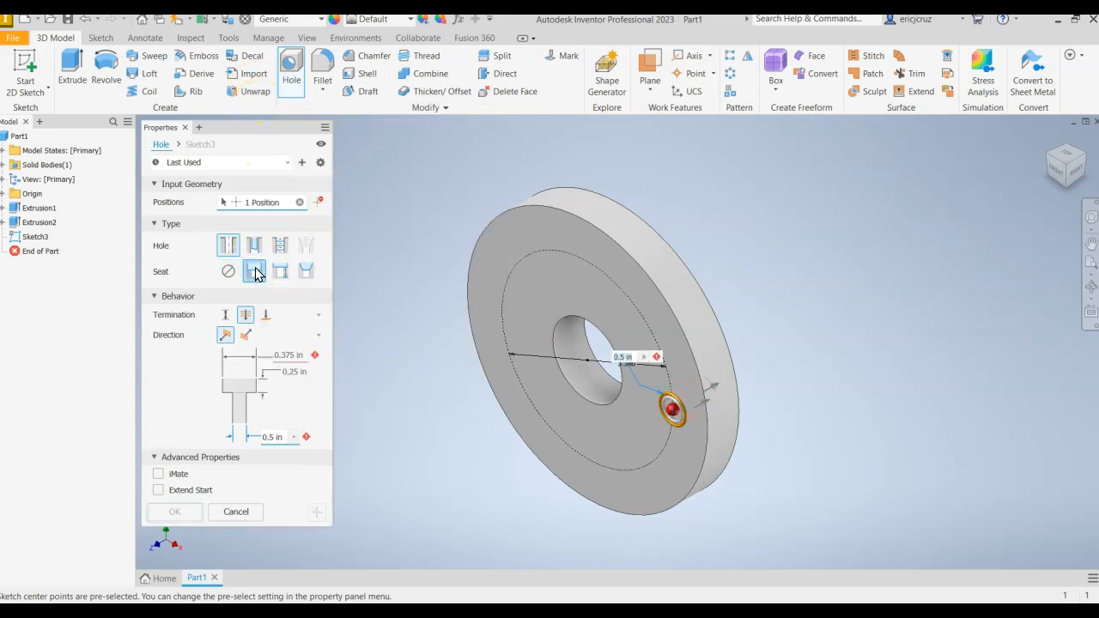
pyautogui.click(257, 280)
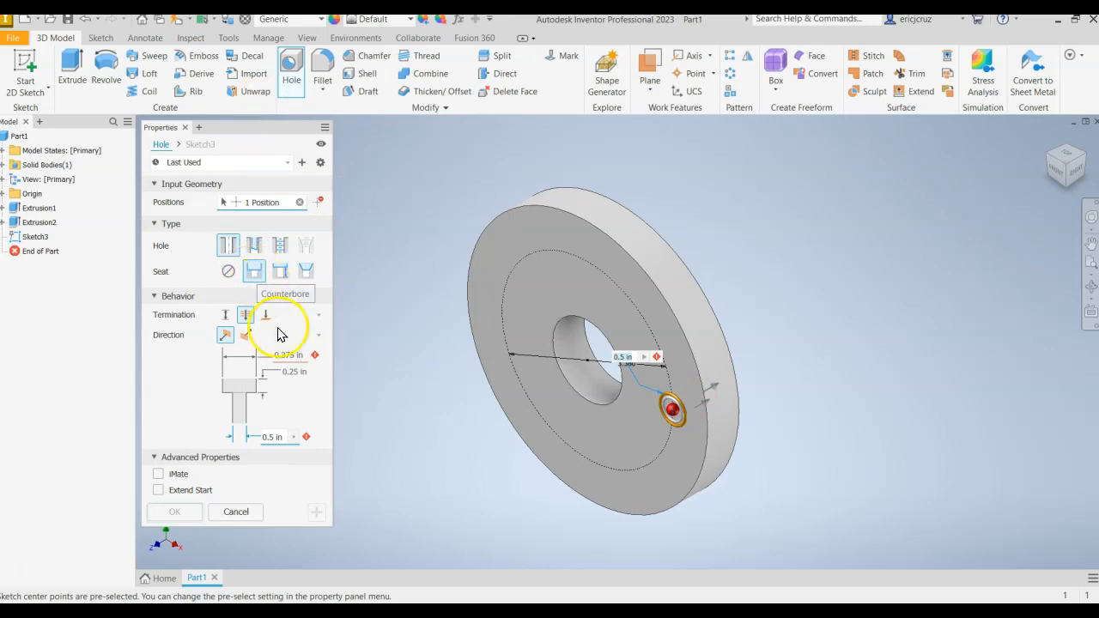
pyautogui.click(284, 355)
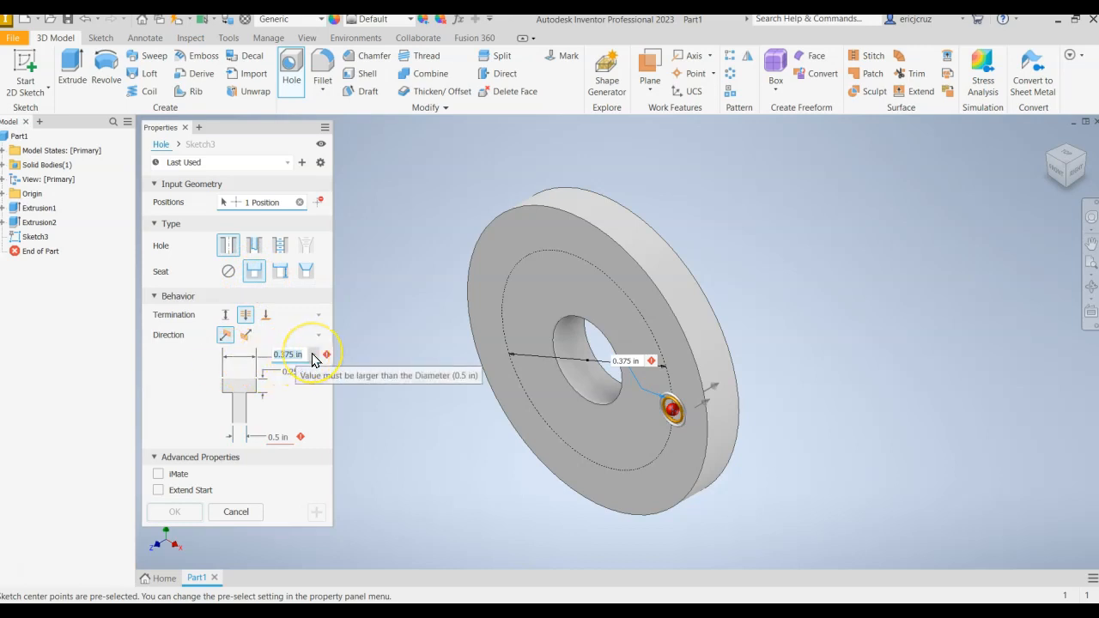
pyautogui.write('.75')
pyautogui.click(310, 355)
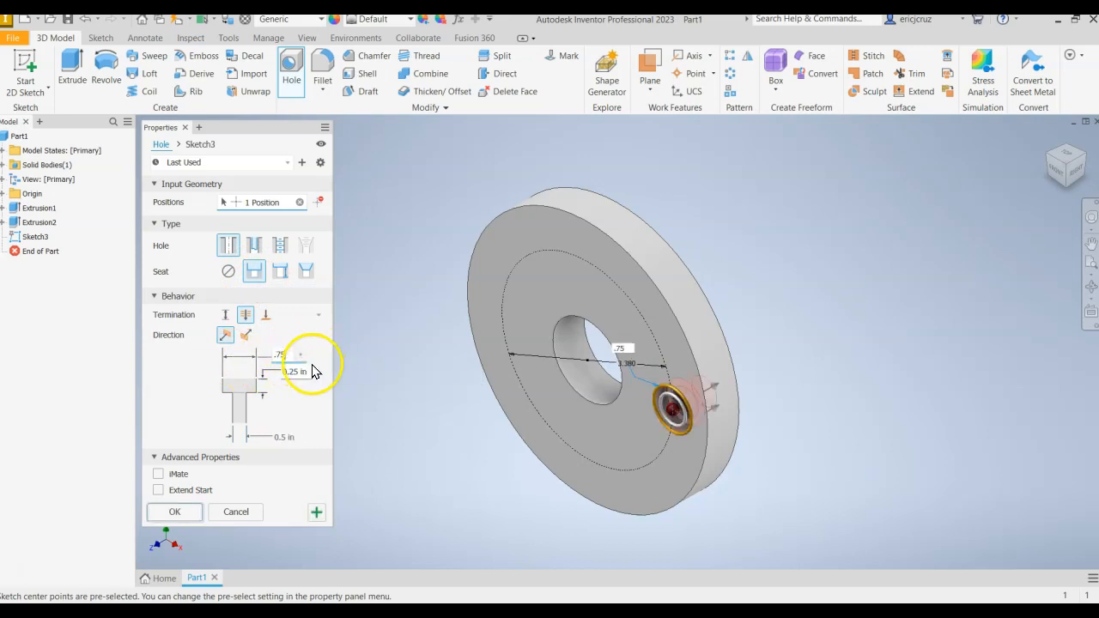
pyautogui.click(298, 369)
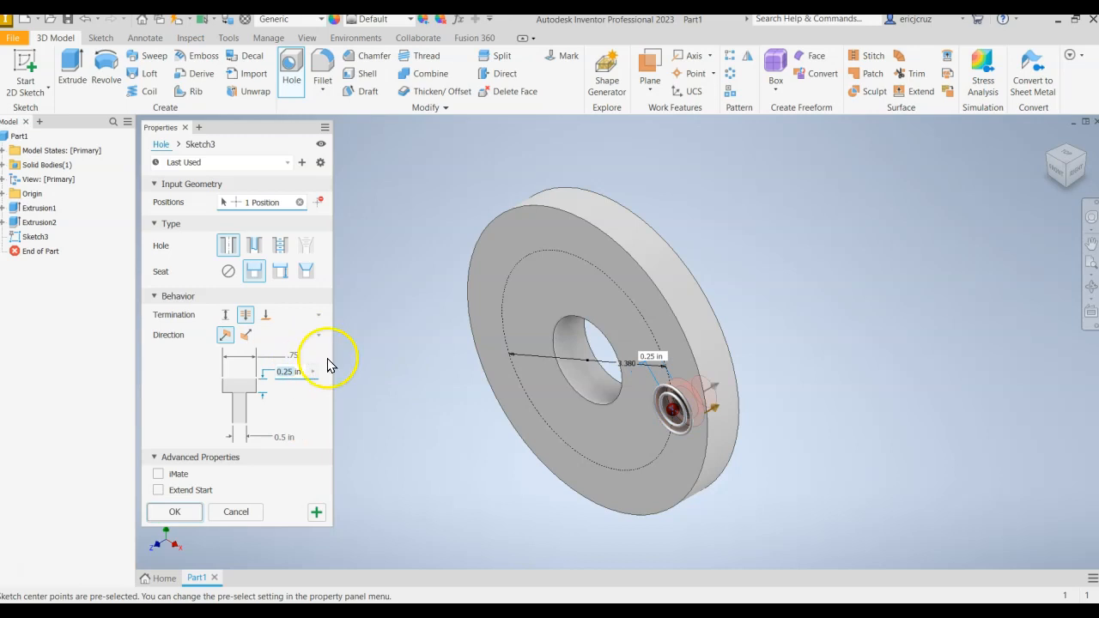
pyautogui.write('.30in')
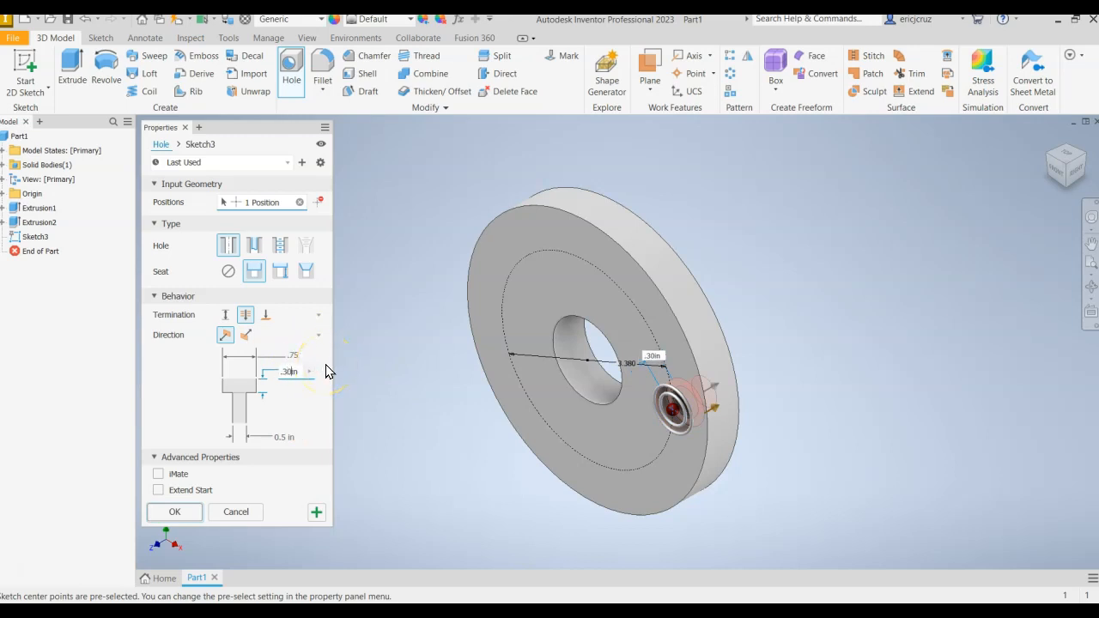
pyautogui.click(284, 437)
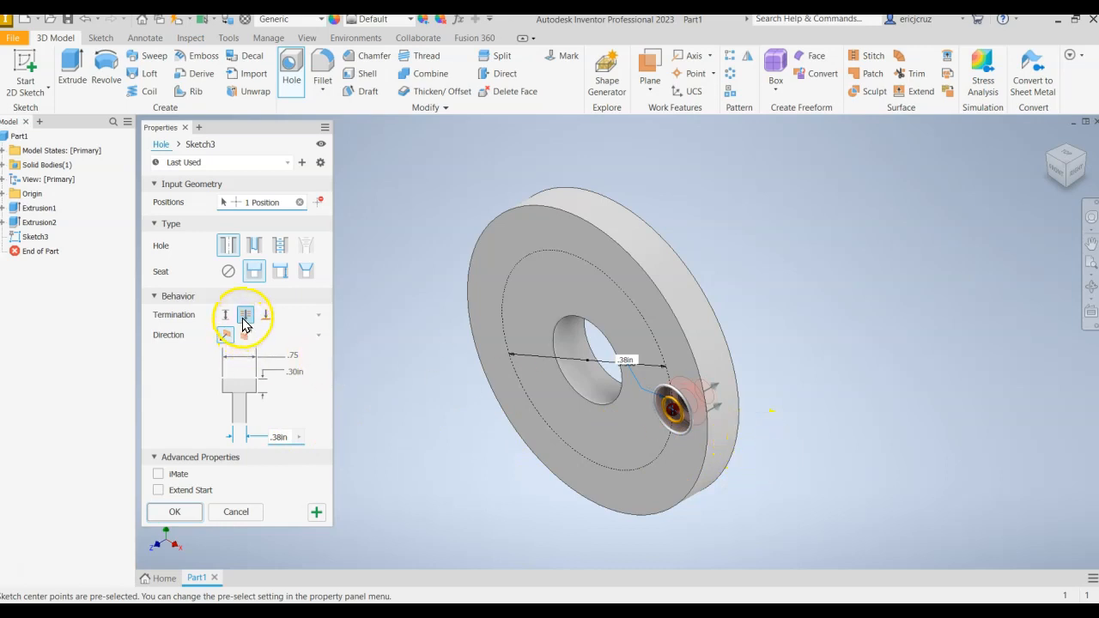
pyautogui.click(176, 514)
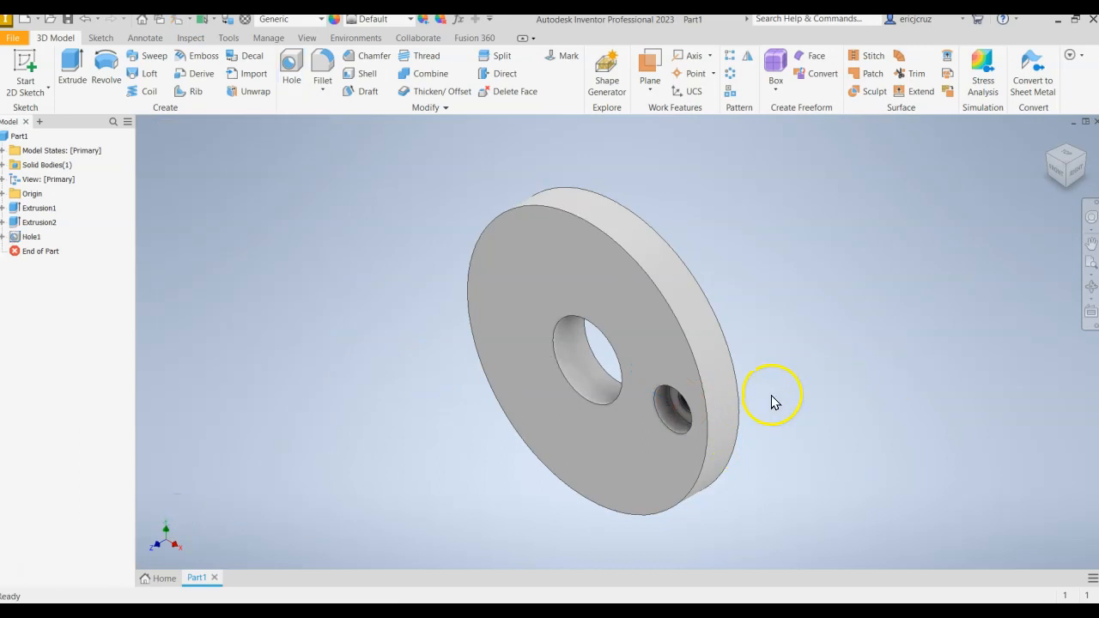
# Start a circular pattern of the counterbored hole around the disc's central axis.
pyautogui.keyDown('shift'); pyautogui.moveTo(755, 402); pyautogui.dragTo(704, 392, button='middle'); pyautogui.keyUp('shift')
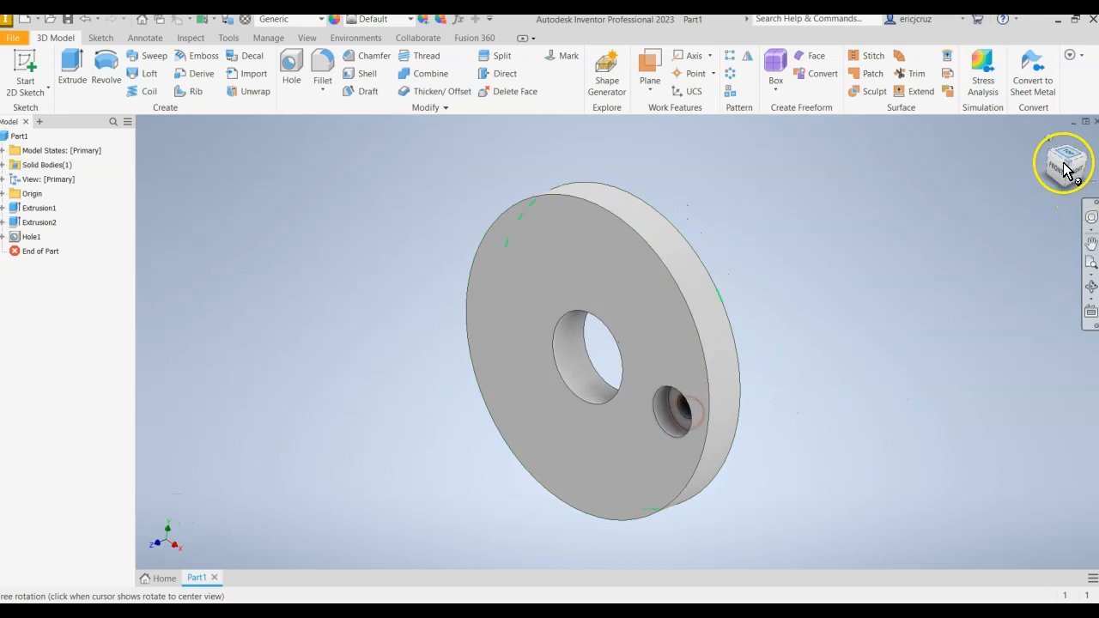
pyautogui.click(1051, 139)
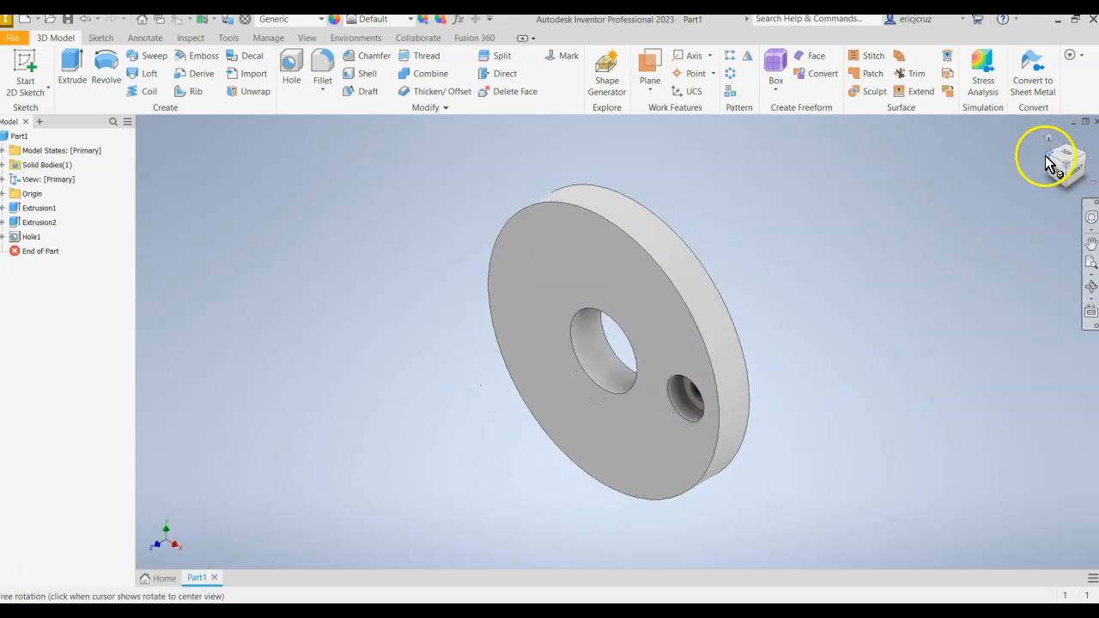
pyautogui.click(730, 74)
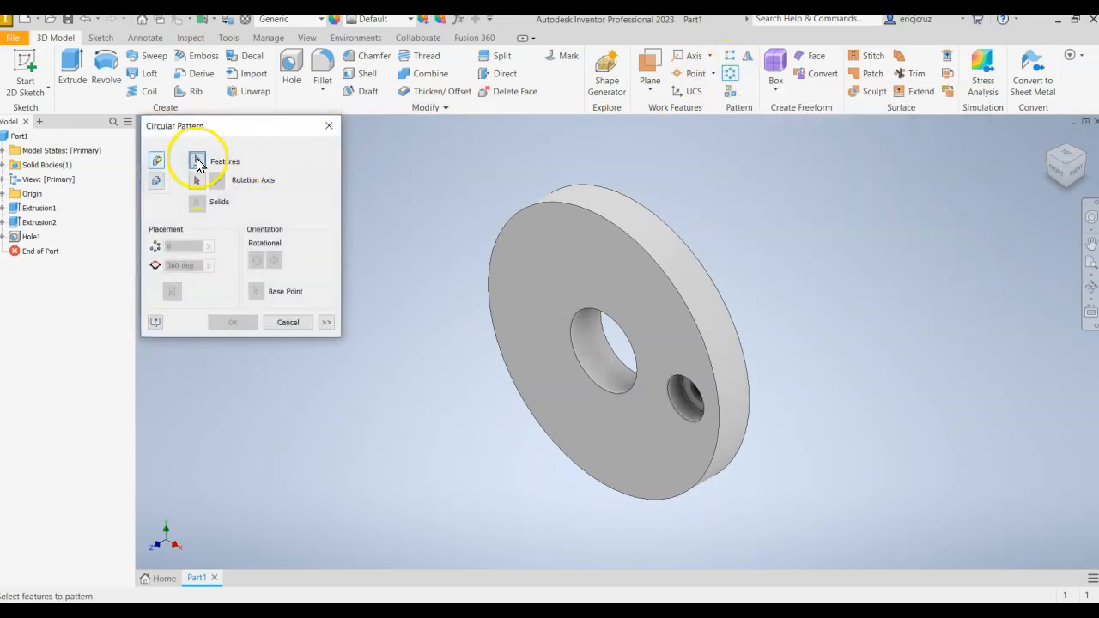
pyautogui.click(695, 393)
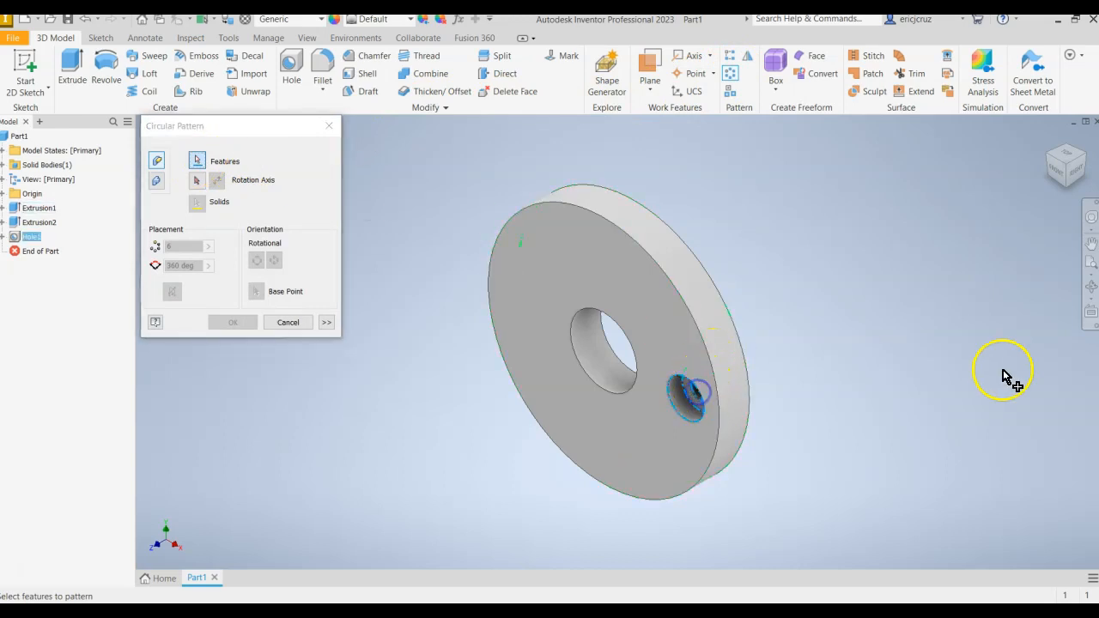
pyautogui.click(198, 182)
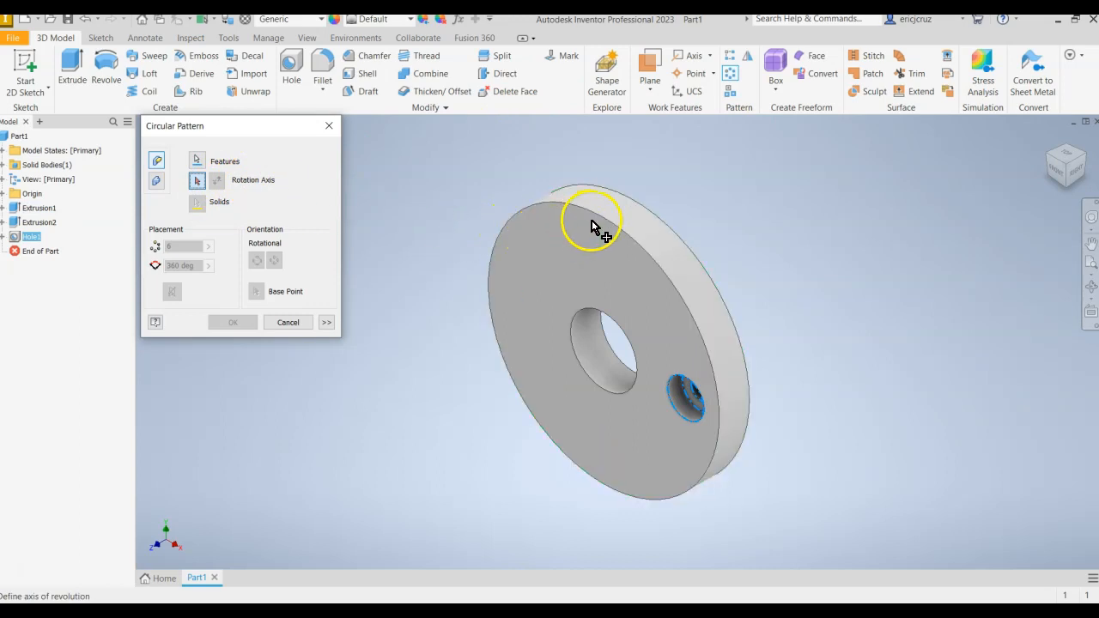
pyautogui.click(640, 250)
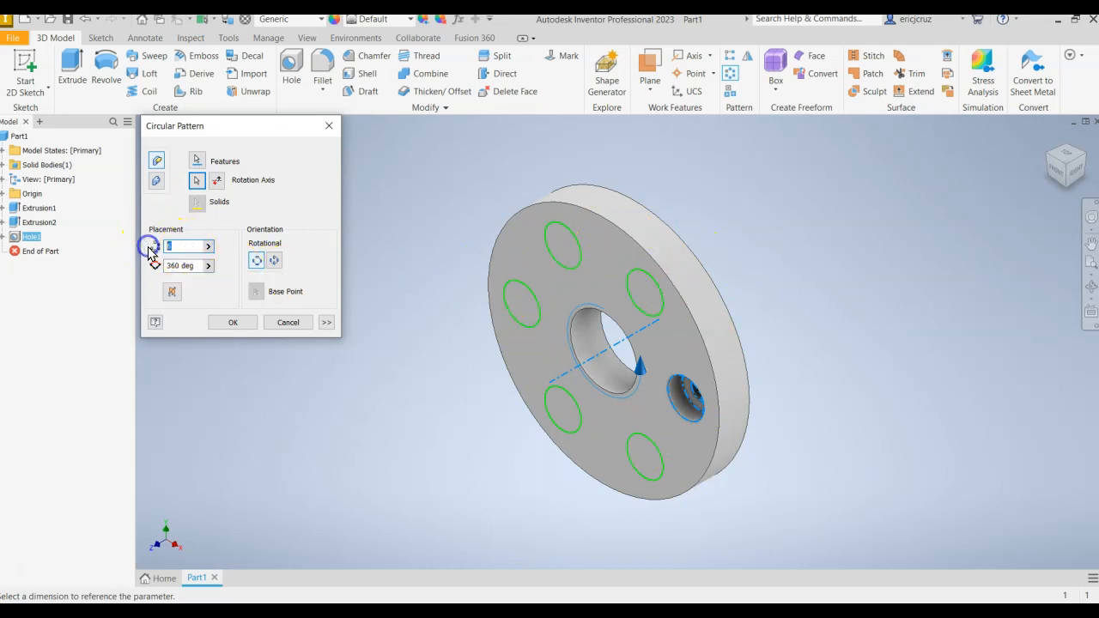
# Set the circular pattern's occurrence count to 3.
pyautogui.write('2')
pyautogui.press('BackSpace')
pyautogui.press('BackSpace')
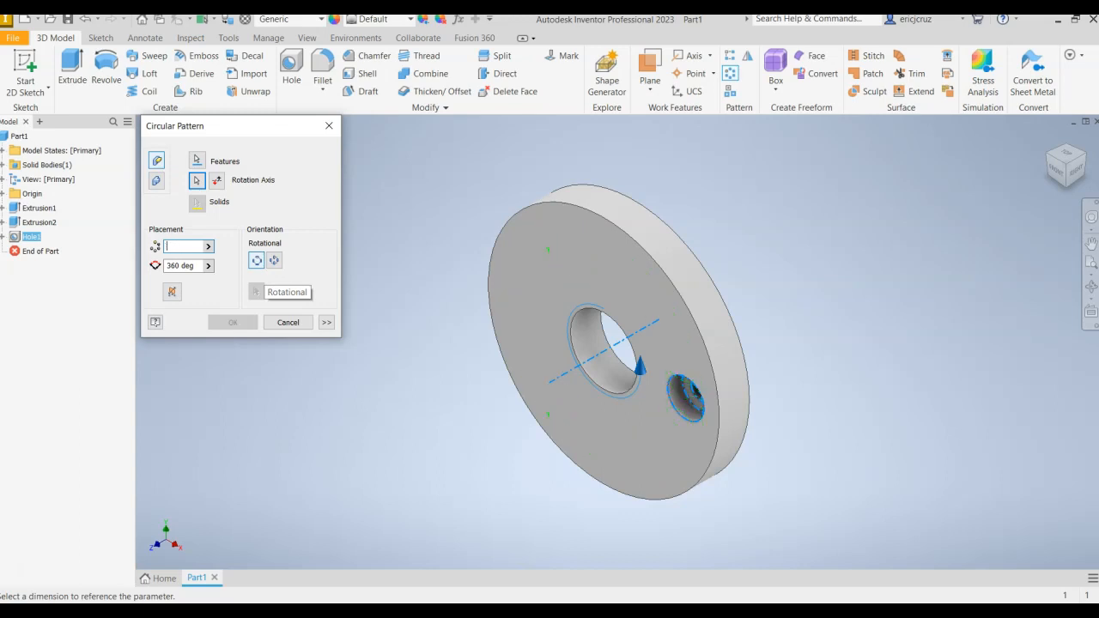
pyautogui.write('2')
pyautogui.press('BackSpace')
# Set the pattern's occurrence angle to -180 degrees and create the circular pattern.
pyautogui.click(181, 265)
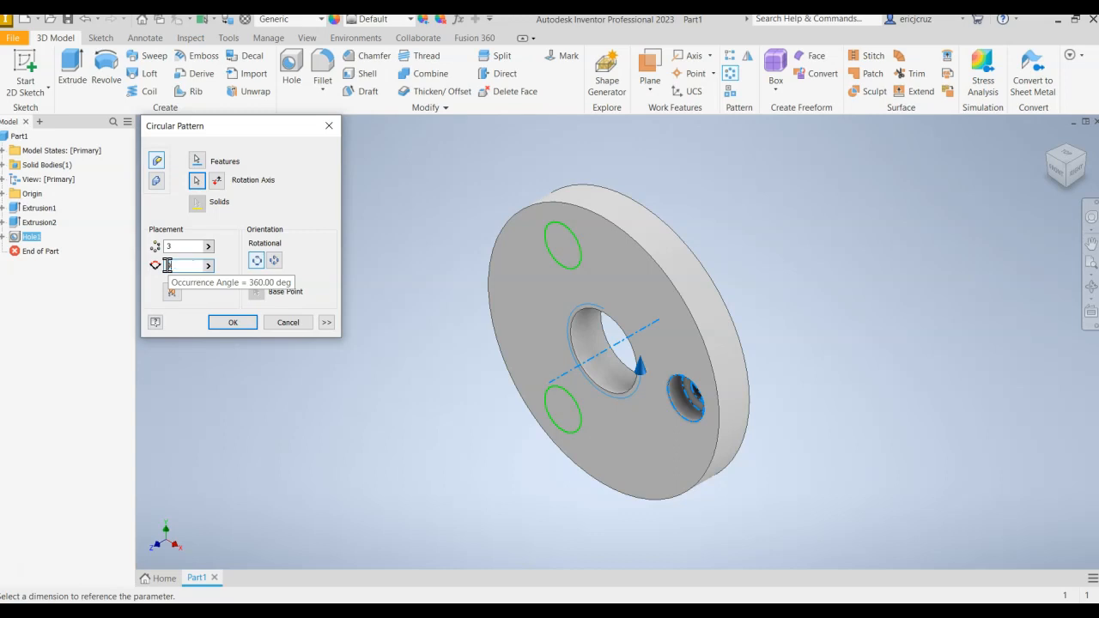
pyautogui.write('90')
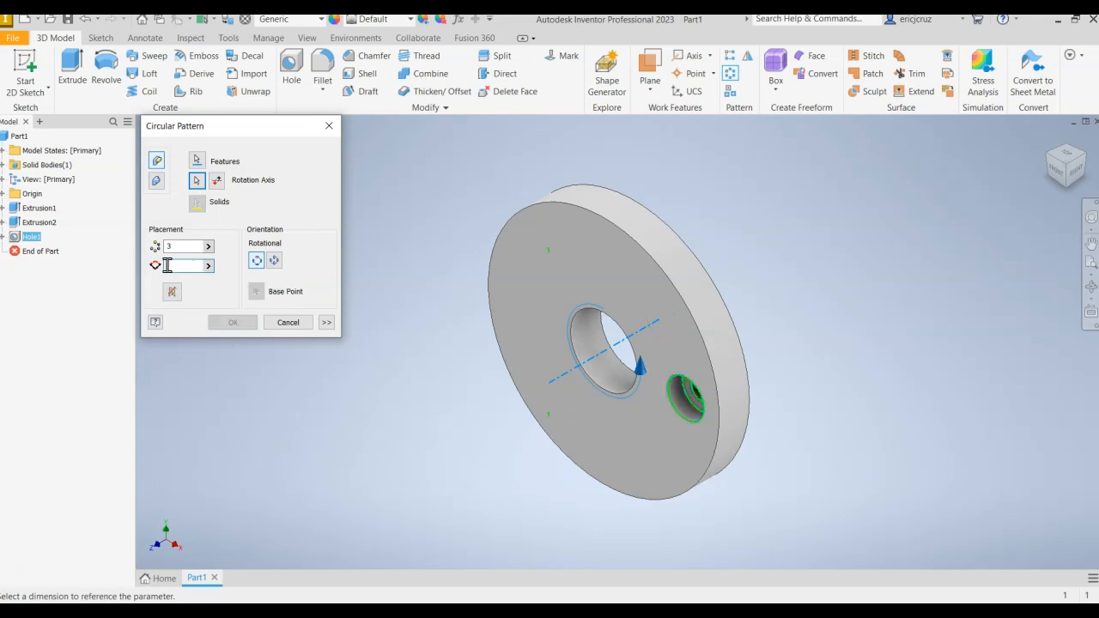
pyautogui.press('BackSpace')
pyautogui.press('BackSpace')
pyautogui.write('120')
pyautogui.press('BackSpace')
pyautogui.write('180')
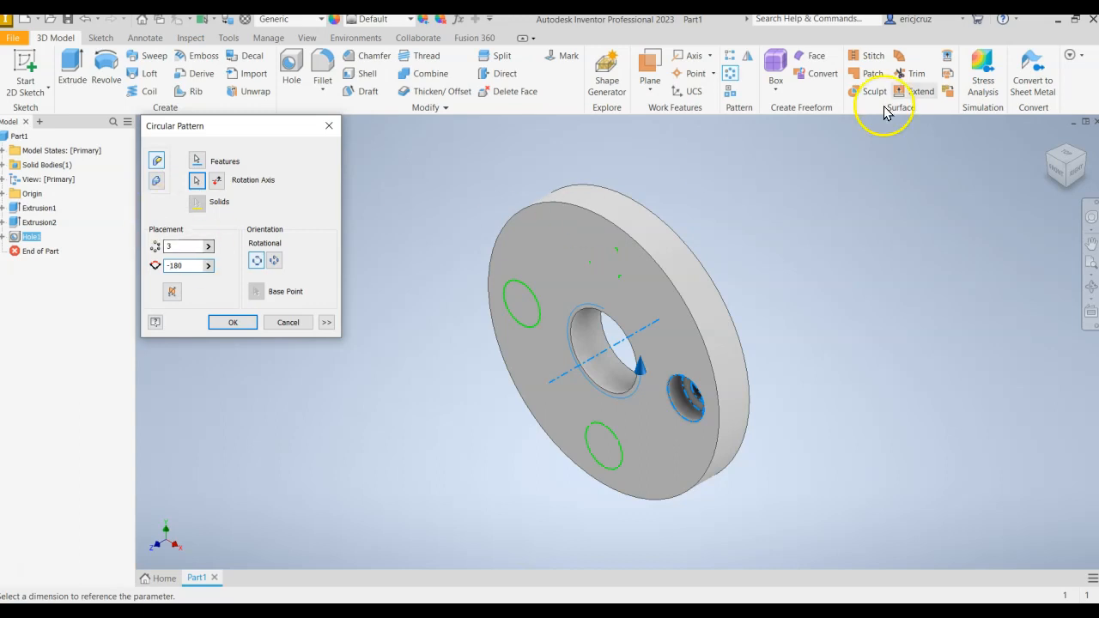
pyautogui.click(1058, 170)
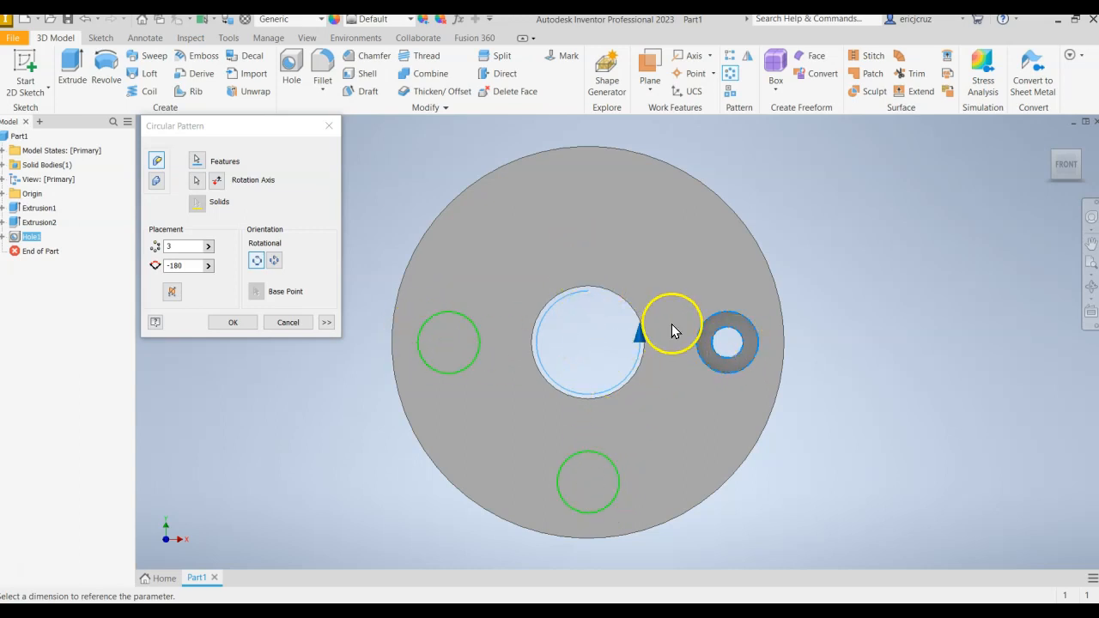
pyautogui.click(1045, 140)
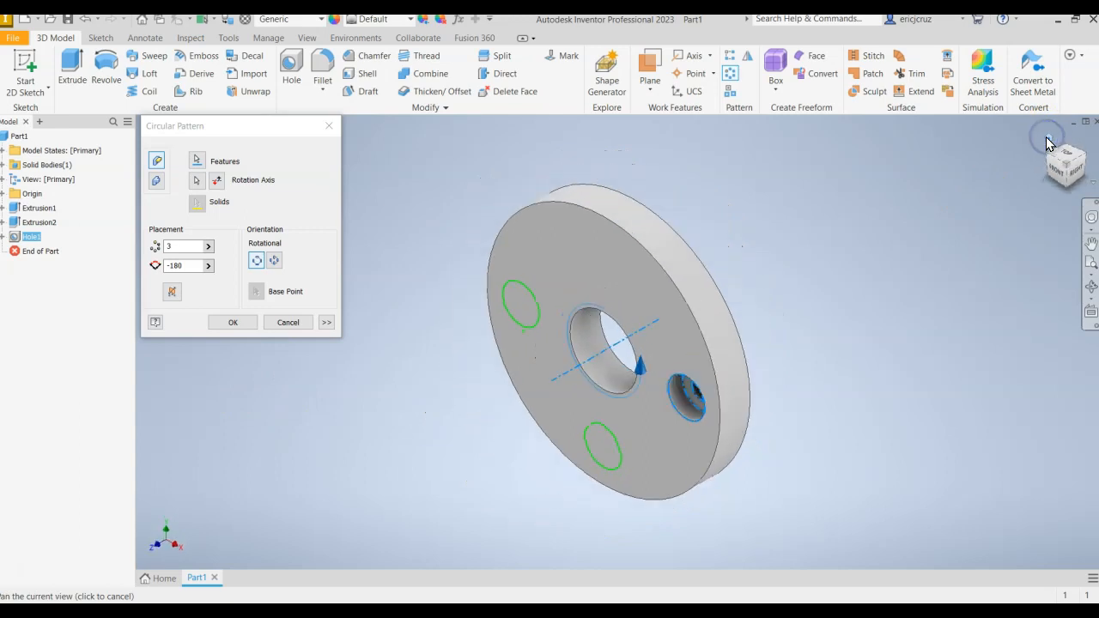
pyautogui.click(227, 323)
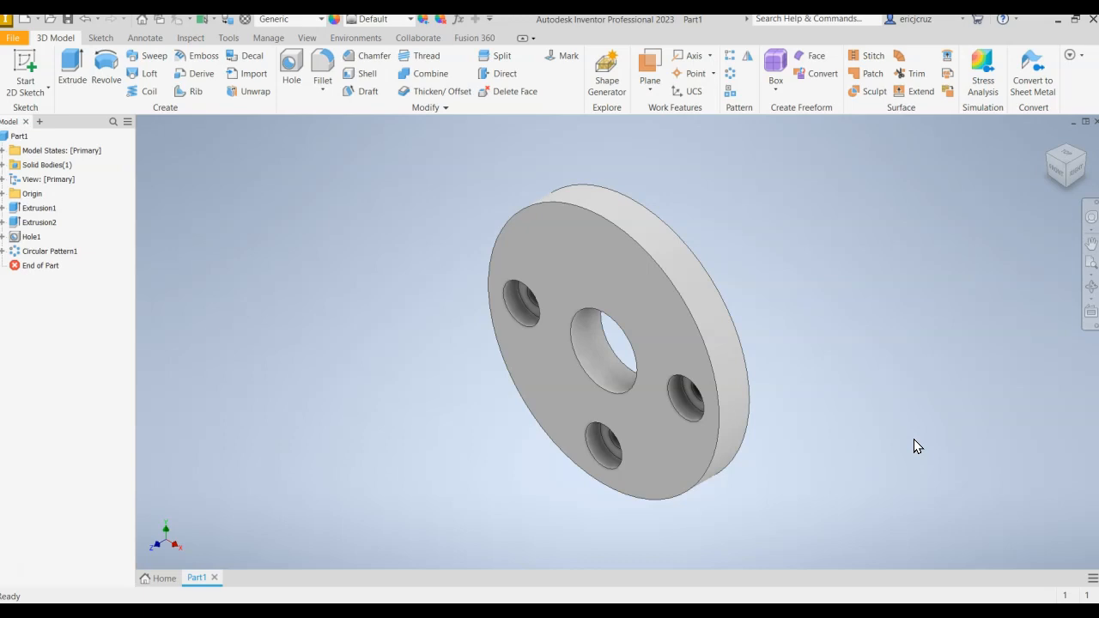
# Start a sketch on the disc's front face and project the face's edges into it.
pyautogui.click(927, 434)
pyautogui.rightClick(649, 341)
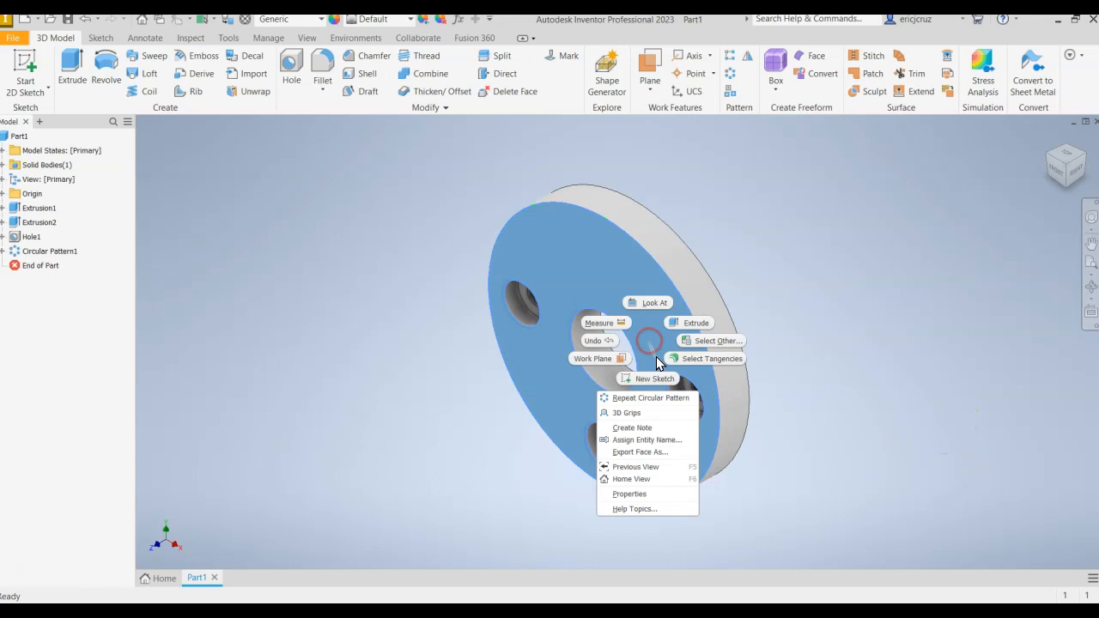
pyautogui.click(657, 379)
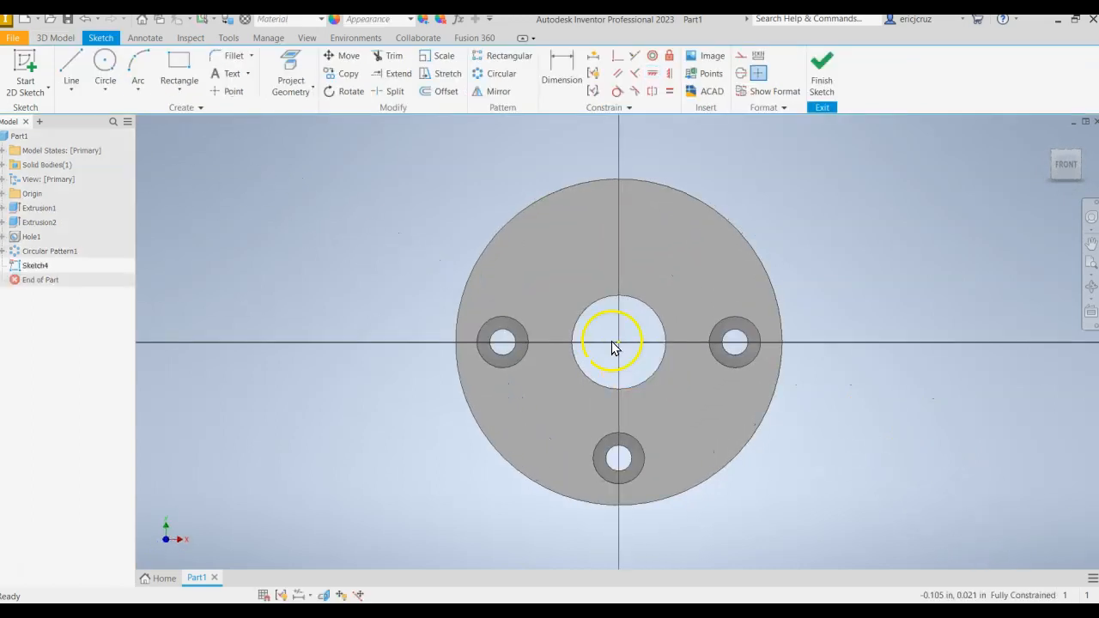
pyautogui.click(313, 82)
pyautogui.click(608, 208)
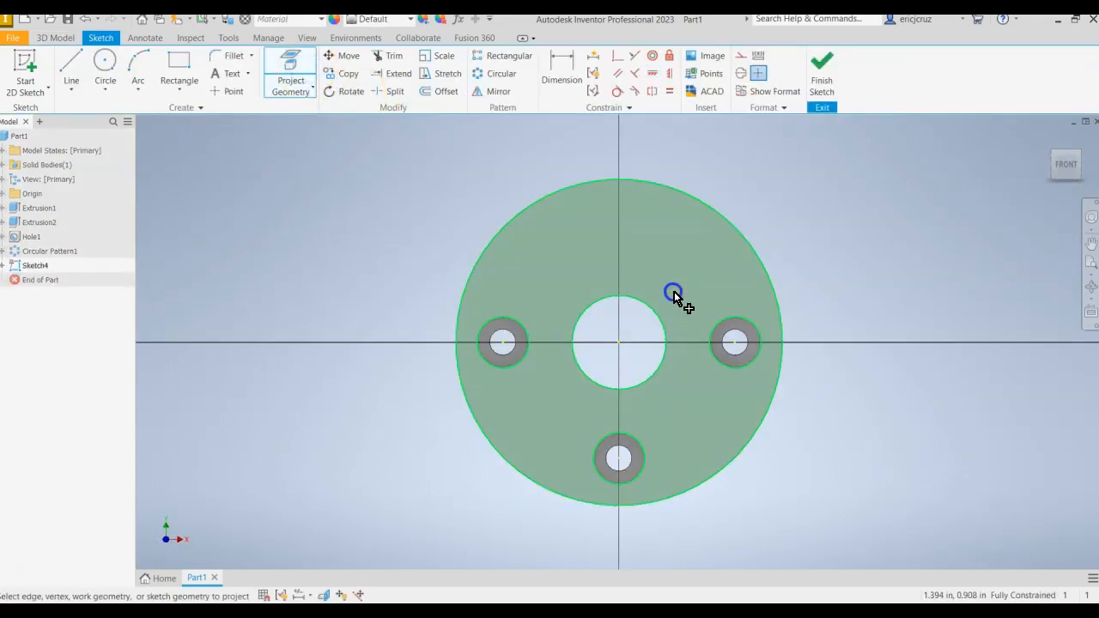
# Draw a 2 in diameter circle centred on the centre hole and finish the sketch.
pyautogui.click(104, 74)
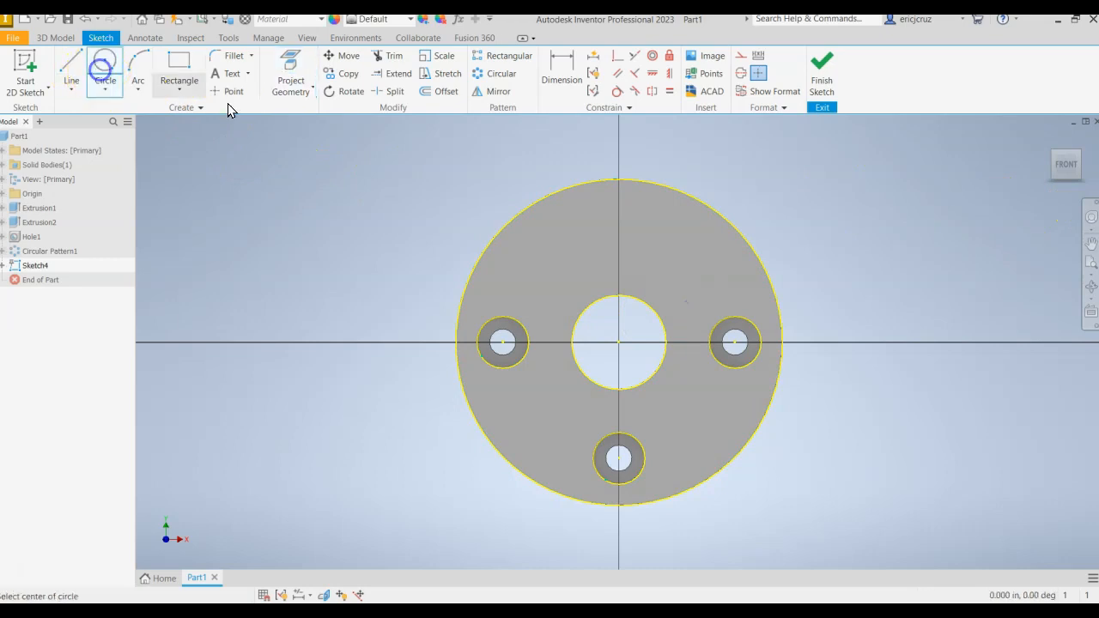
pyautogui.click(618, 344)
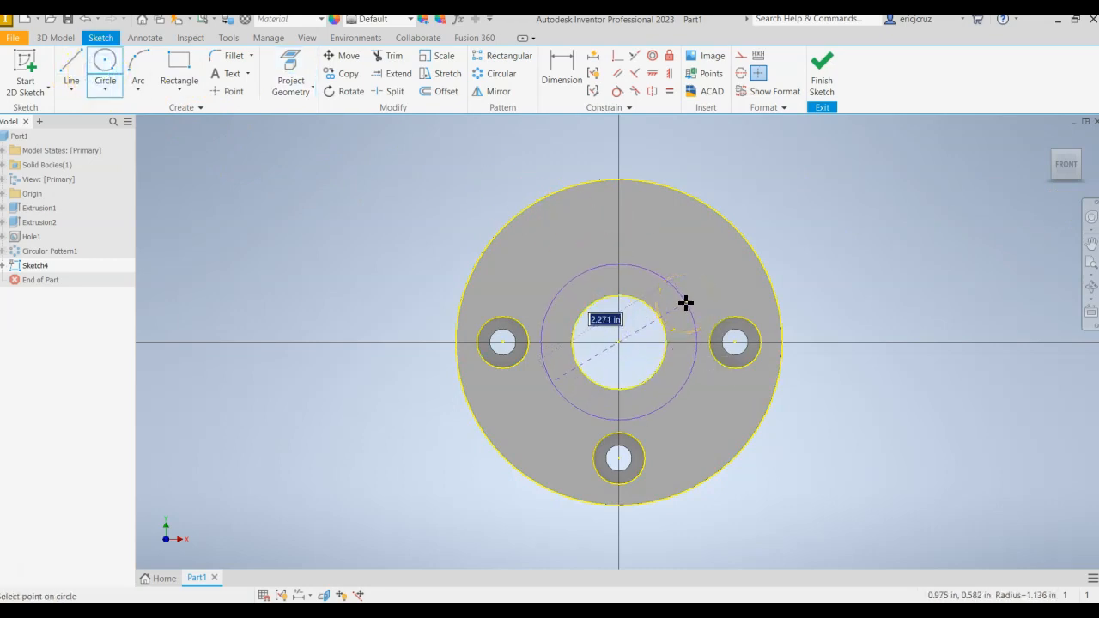
pyautogui.write('2')
pyautogui.press('Return')
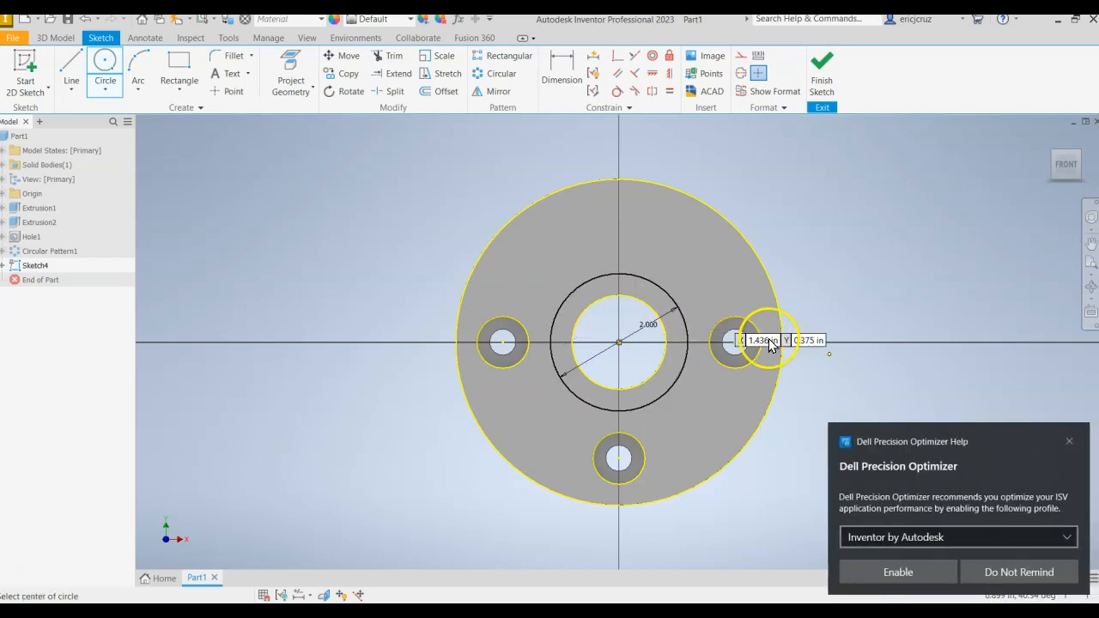
pyautogui.click(1069, 441)
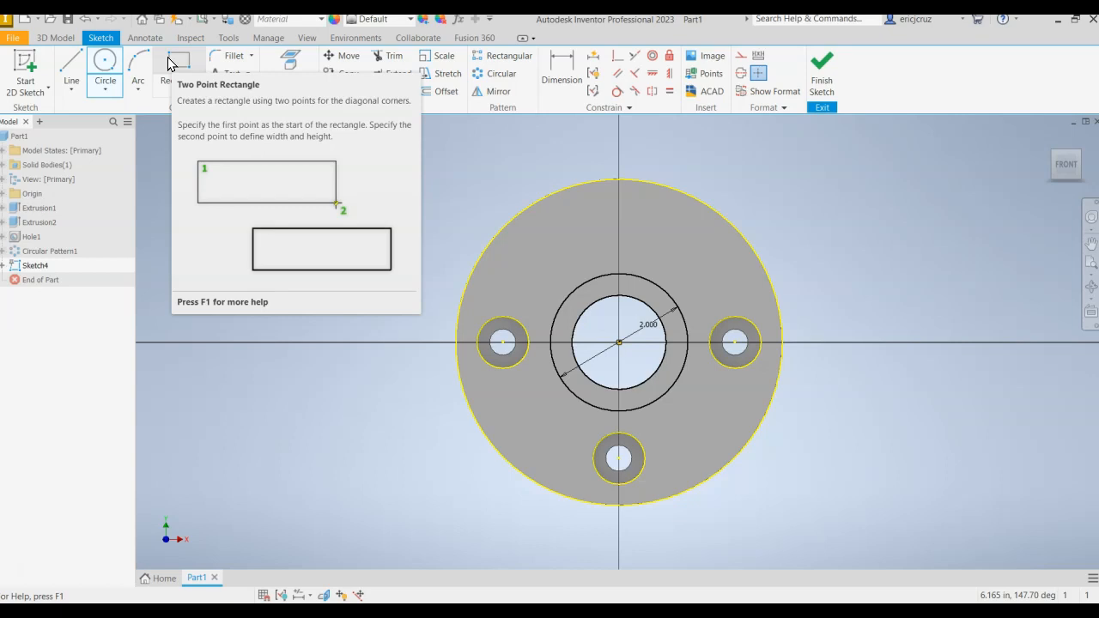
pyautogui.click(826, 77)
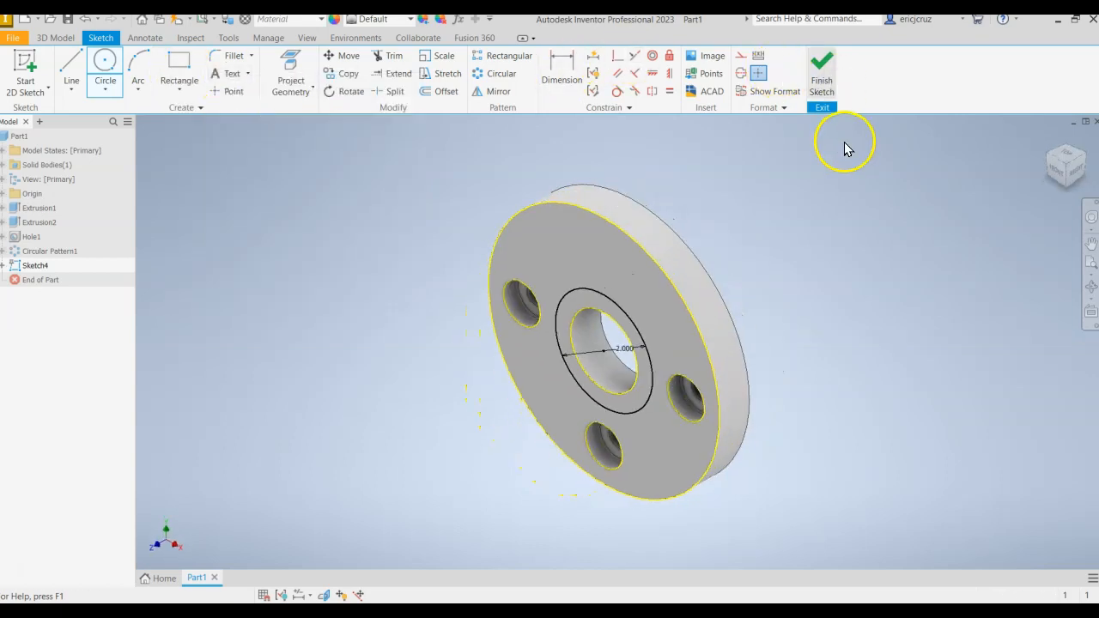
# Extrude the ring between the 2 in circle and the centre hole 2 in outward, joined to the disc as a hub.
pyautogui.click(77, 71)
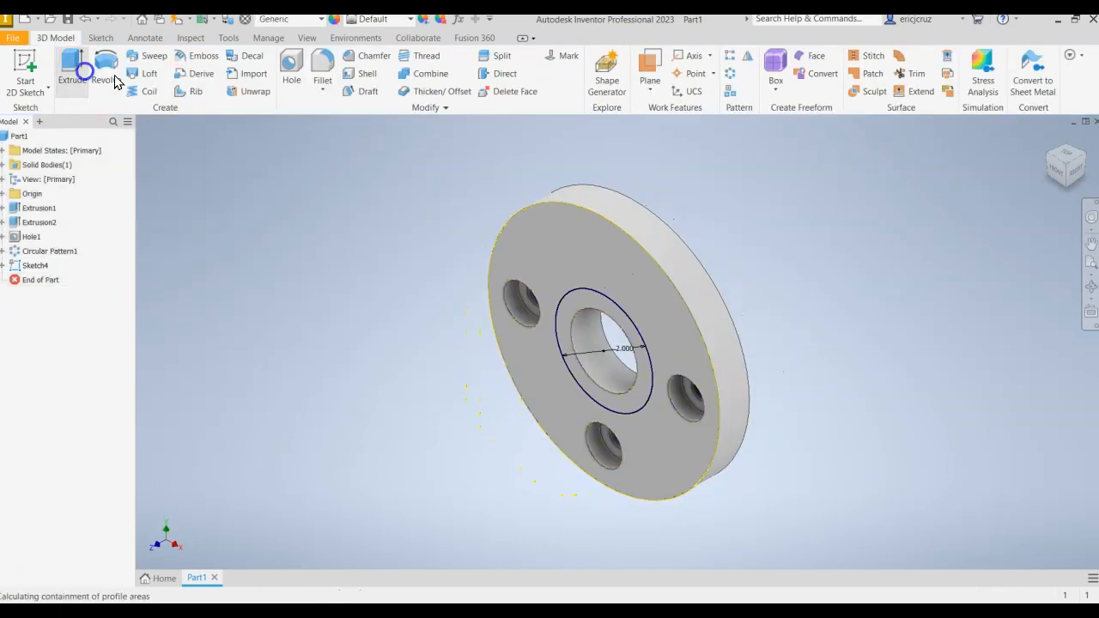
pyautogui.click(612, 315)
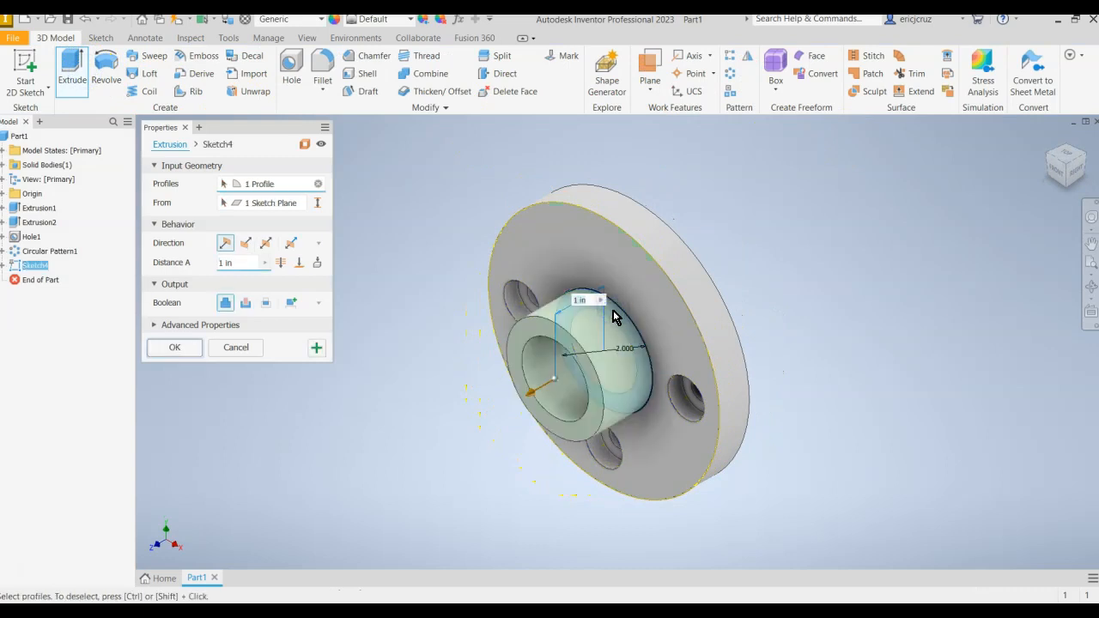
pyautogui.moveTo(241, 265); pyautogui.dragTo(197, 267)
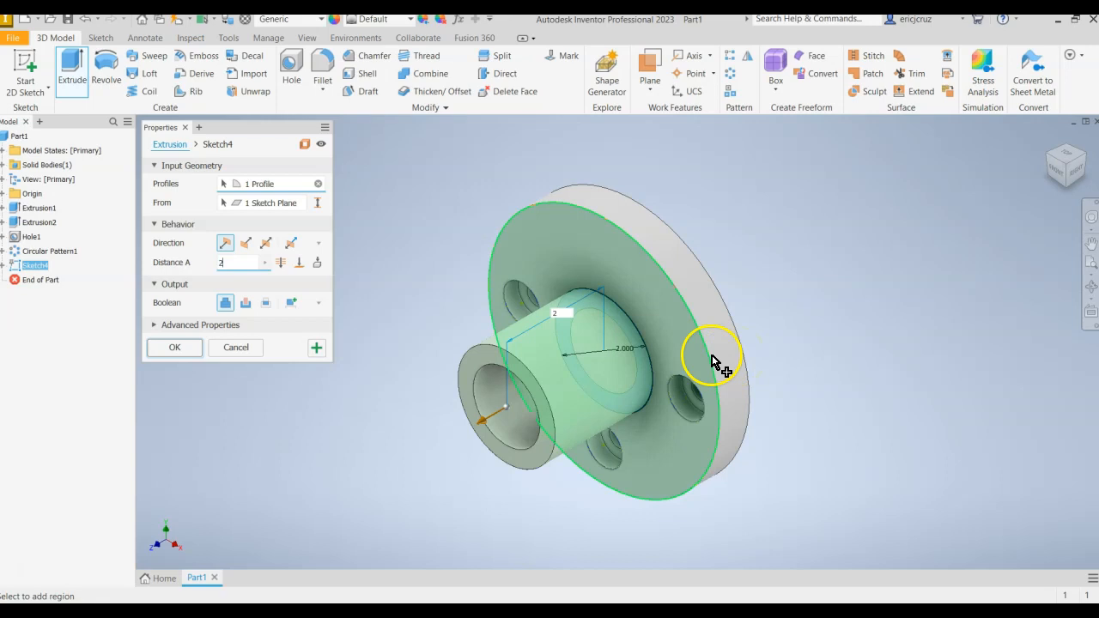
pyautogui.click(175, 347)
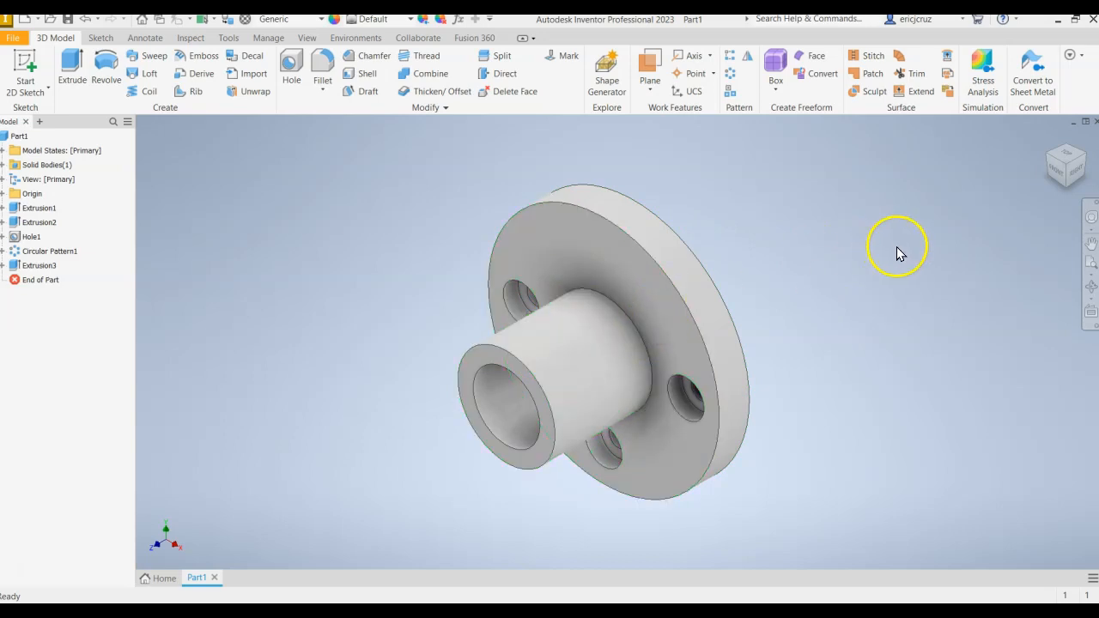
pyautogui.click(1083, 166)
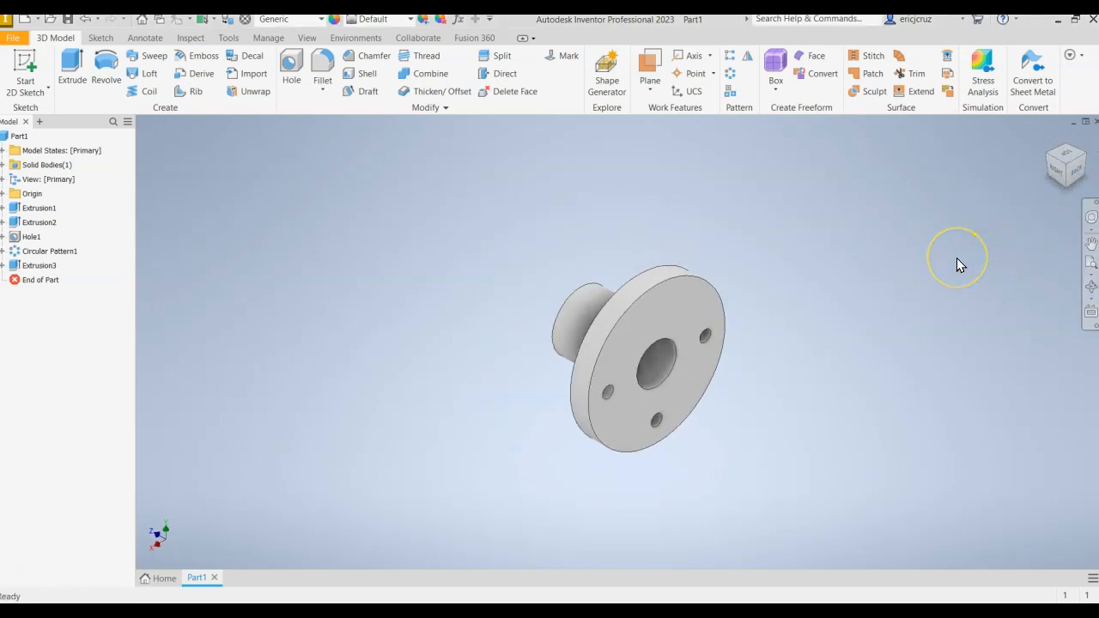
# Start a sketch on the disc's back face and project the face's edges into it.
pyautogui.rightClick(658, 312)
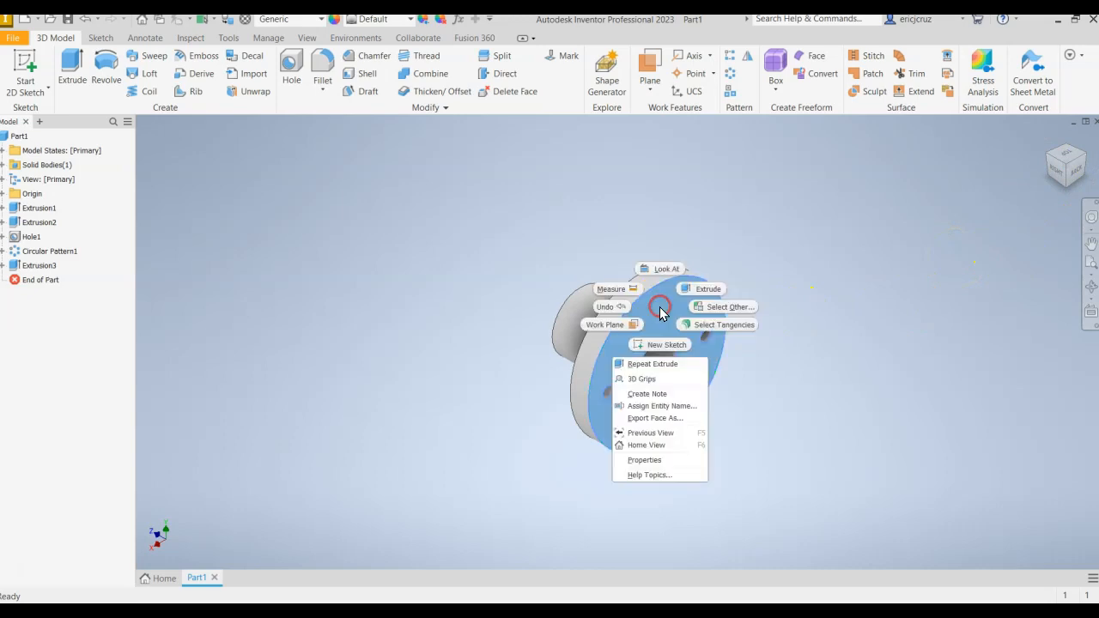
pyautogui.click(671, 342)
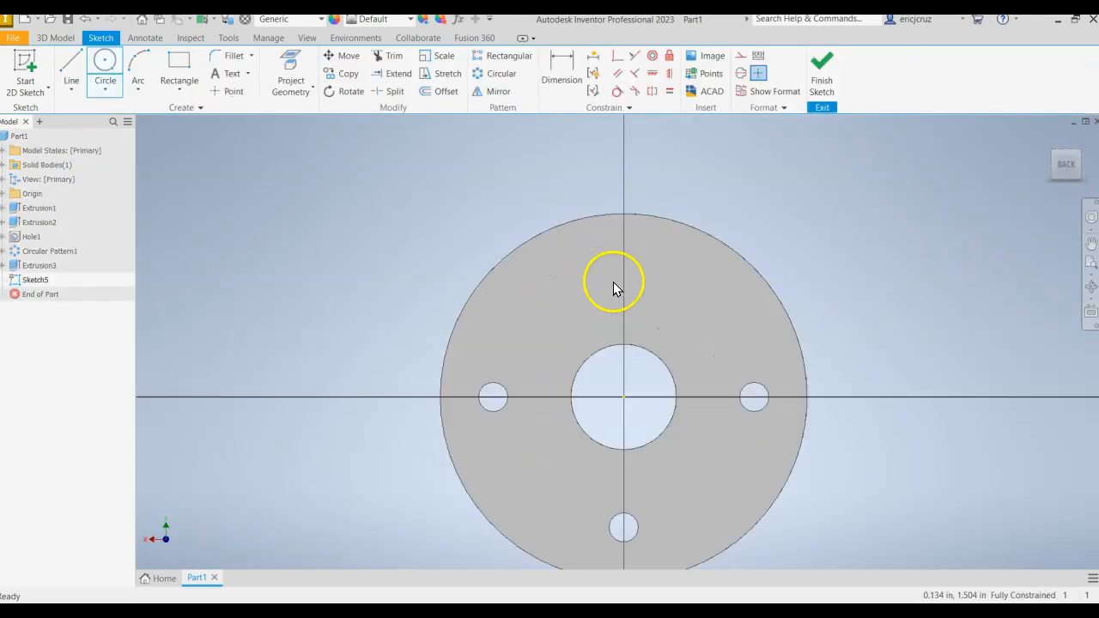
pyautogui.click(290, 73)
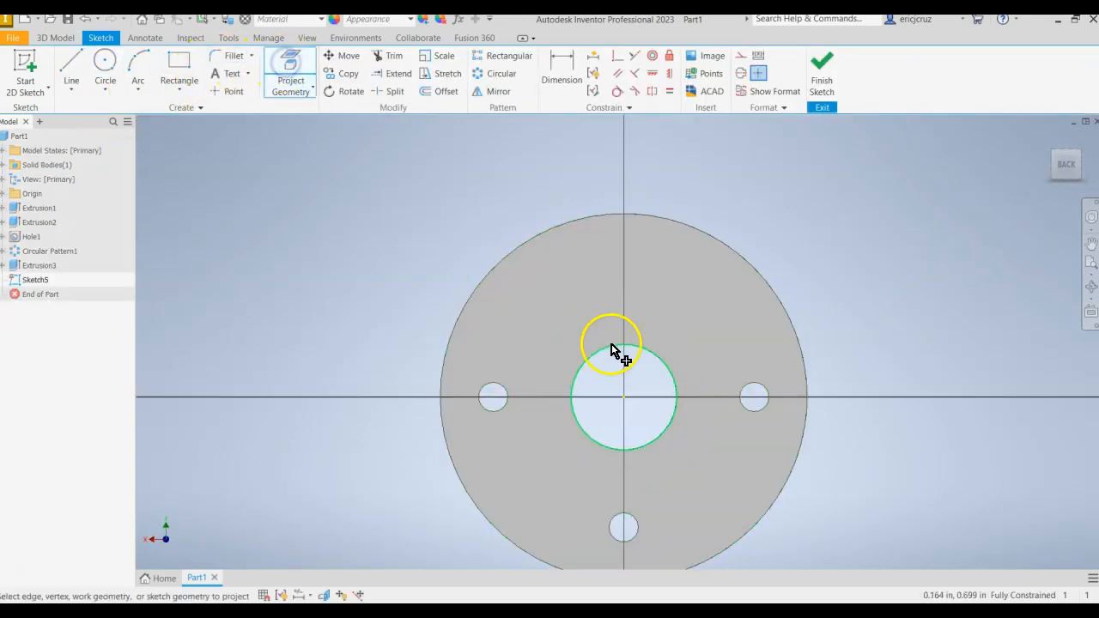
pyautogui.click(745, 292)
# Sketch an upright rectangle about 0.74 in wide across the vertical axis, from inside the centre hole up onto the disc face.
pyautogui.scroll(-2, 870, 324)
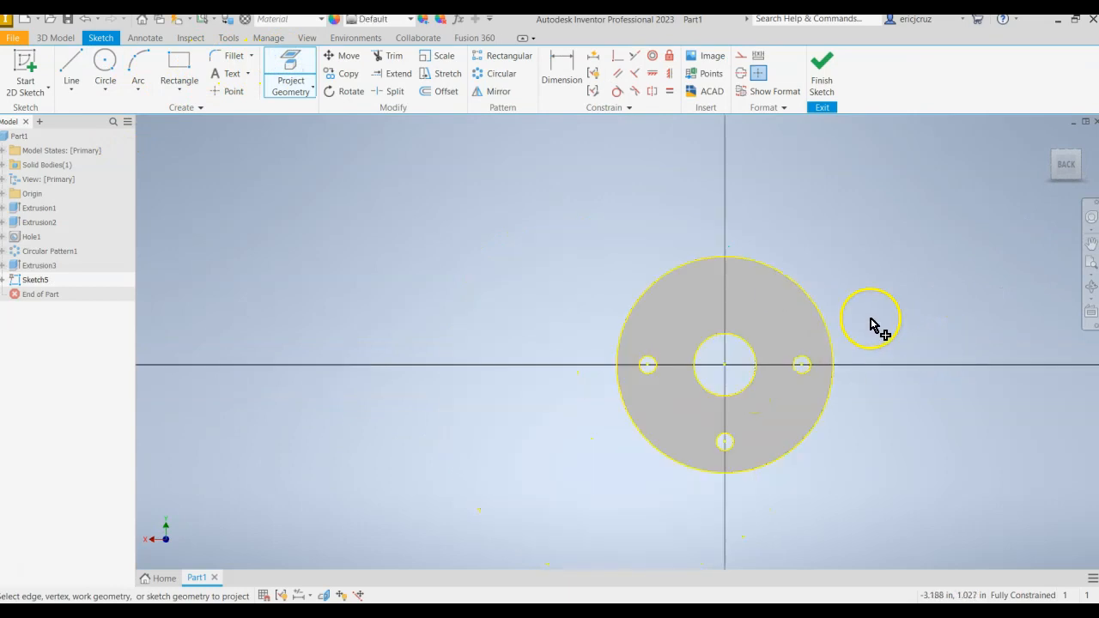
pyautogui.scroll(3, 855, 329)
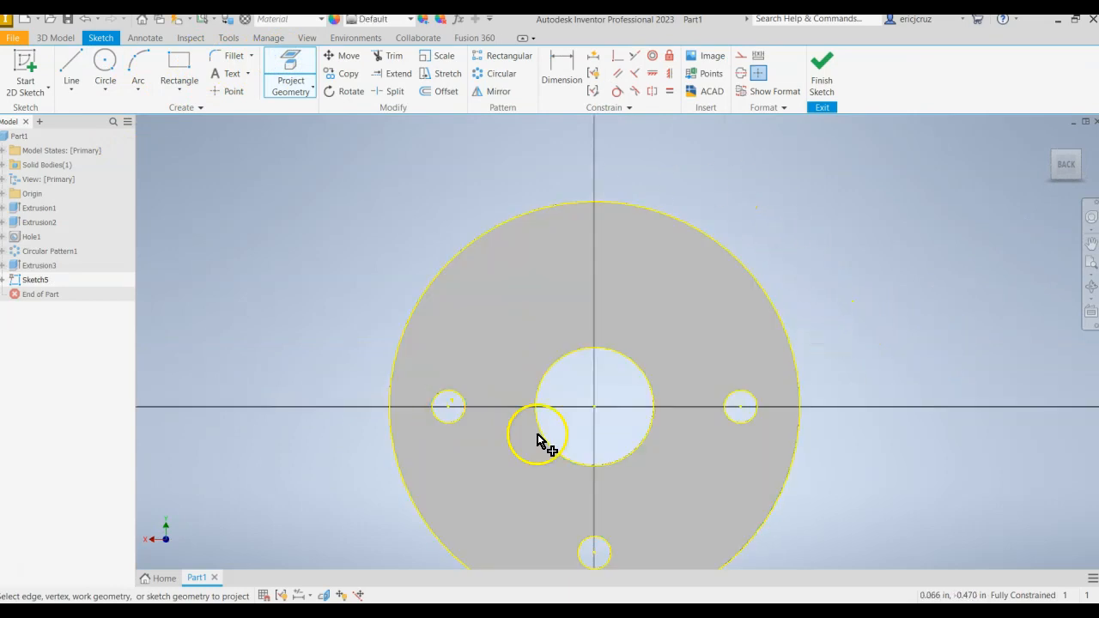
pyautogui.moveTo(850, 257); pyautogui.dragTo(1003, 228, button='middle')
pyautogui.scroll(3, 868, 263)
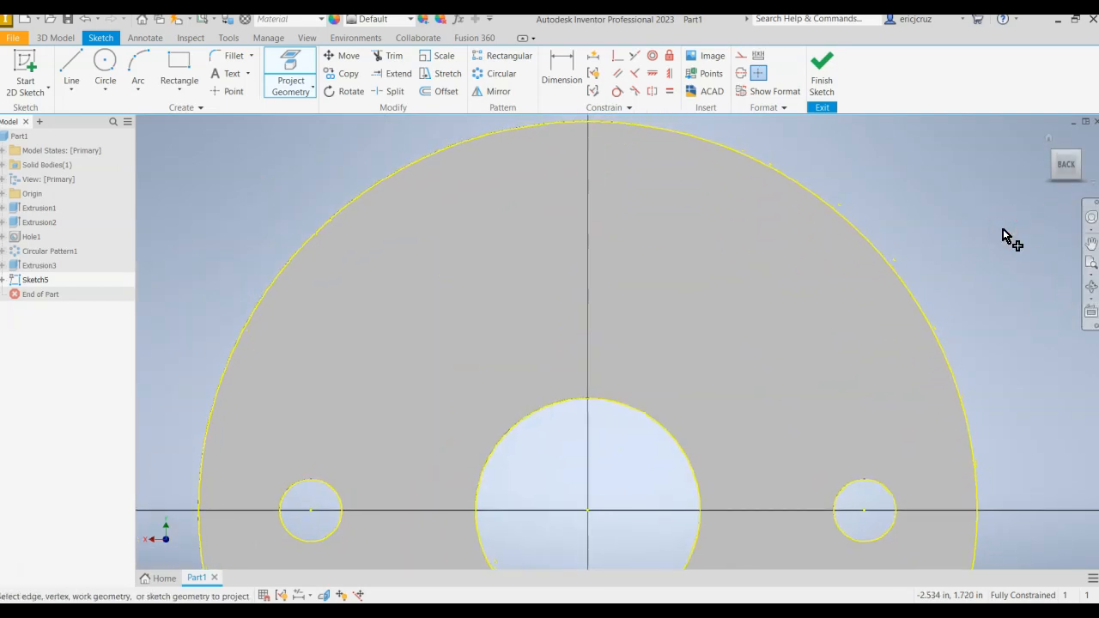
pyautogui.click(179, 64)
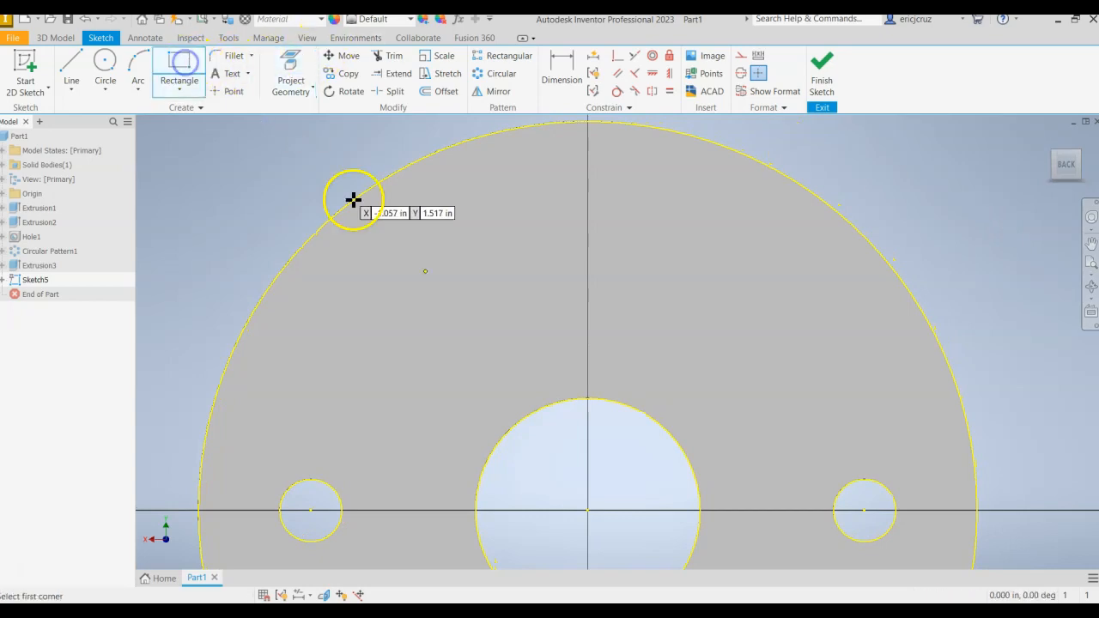
pyautogui.click(534, 465)
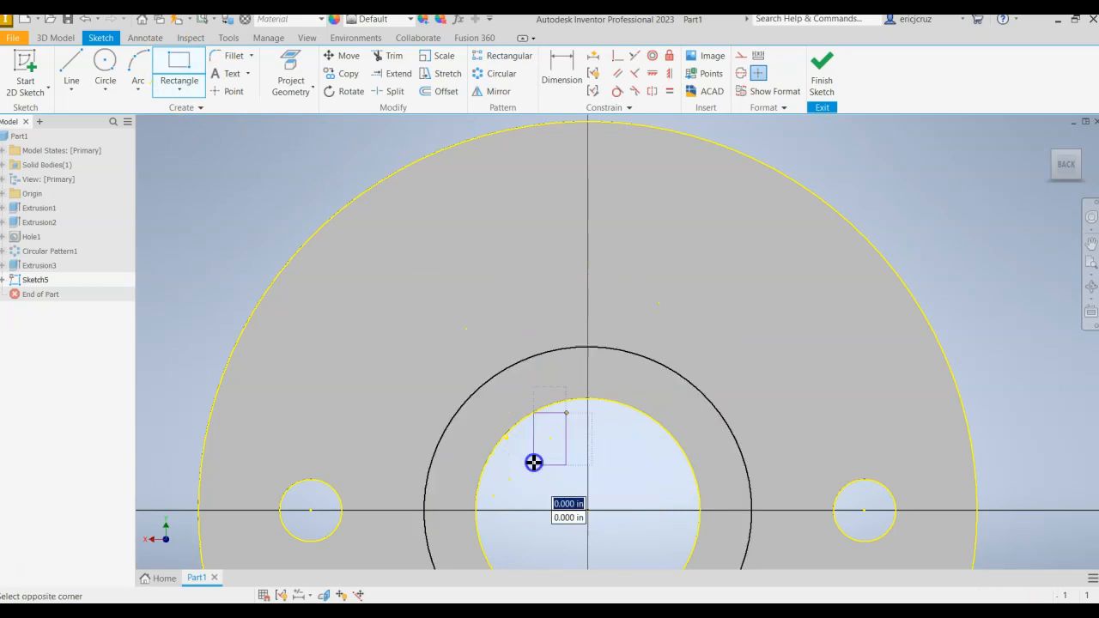
pyautogui.click(656, 260)
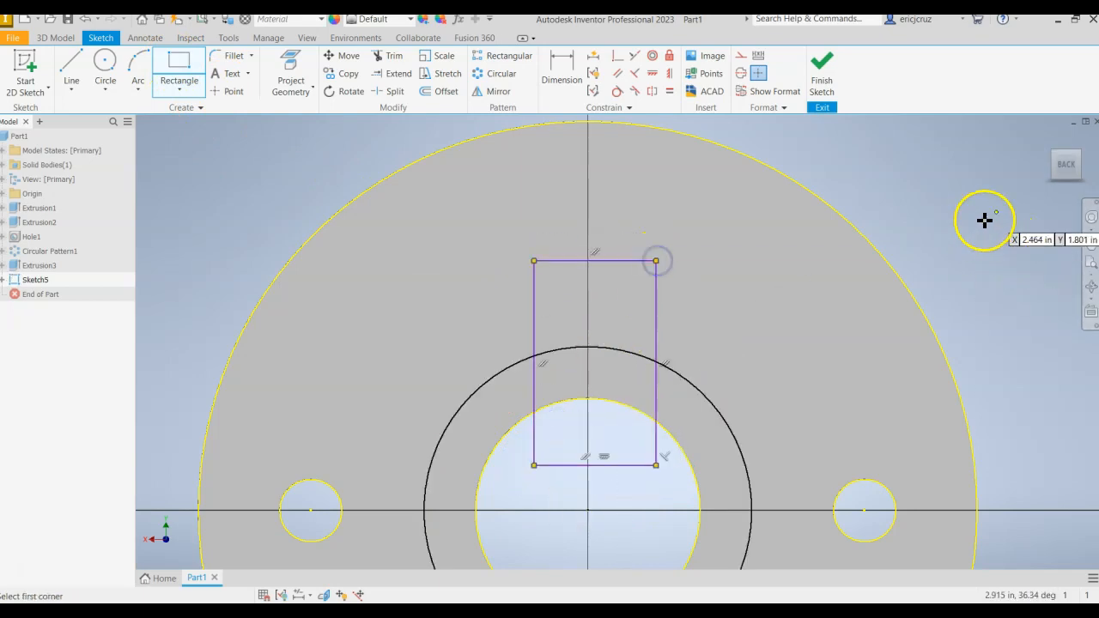
# Dimension the rectangle's width as 1.12 in.
pyautogui.click(580, 83)
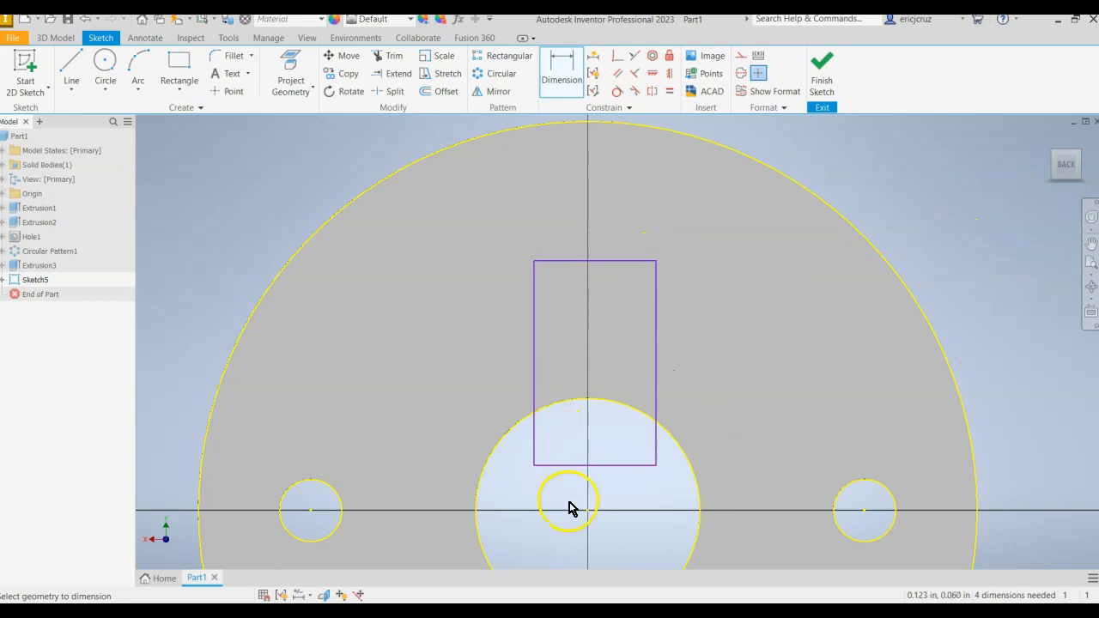
pyautogui.click(531, 442)
pyautogui.click(656, 377)
pyautogui.click(611, 503)
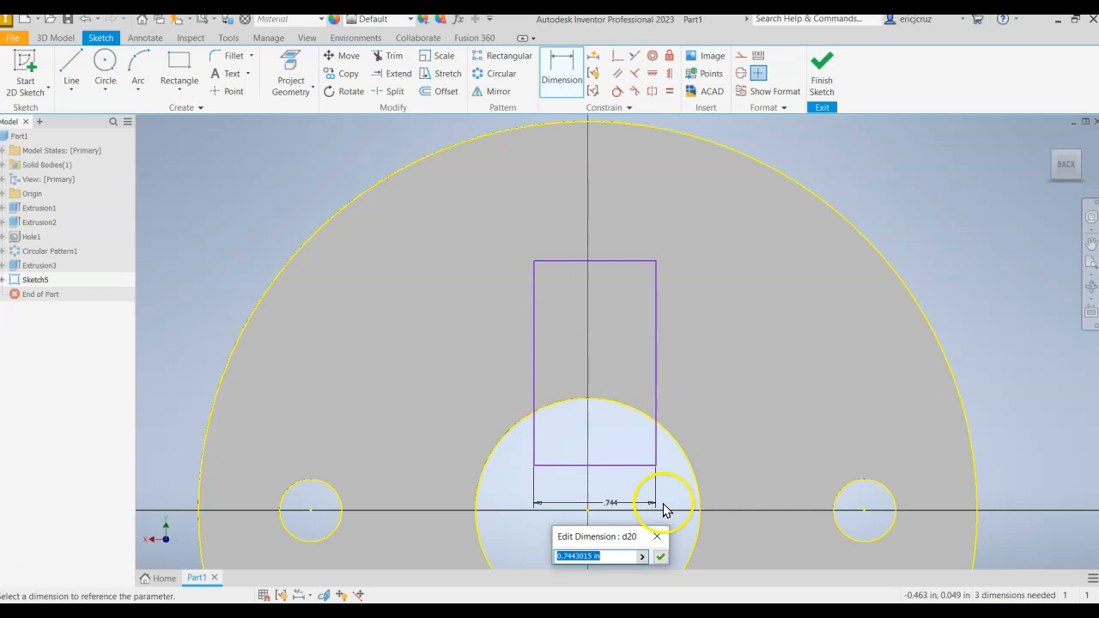
pyautogui.write('1.12')
pyautogui.press('Return')
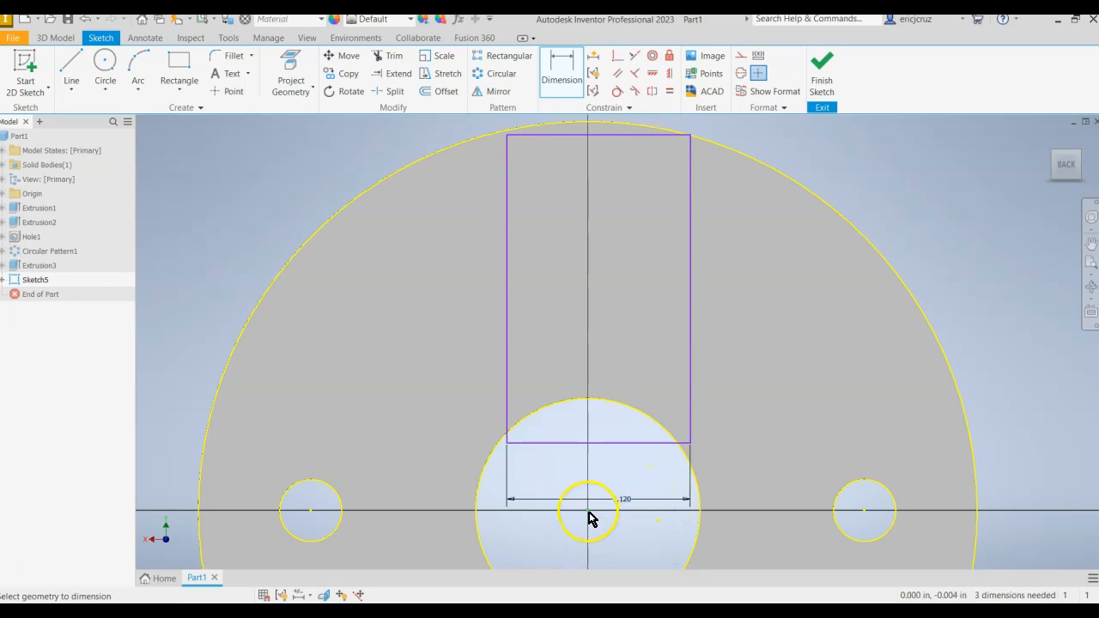
# Dimension the rectangle's top edge 1.24 in above the disc centre.
pyautogui.click(647, 135)
pyautogui.click(750, 365)
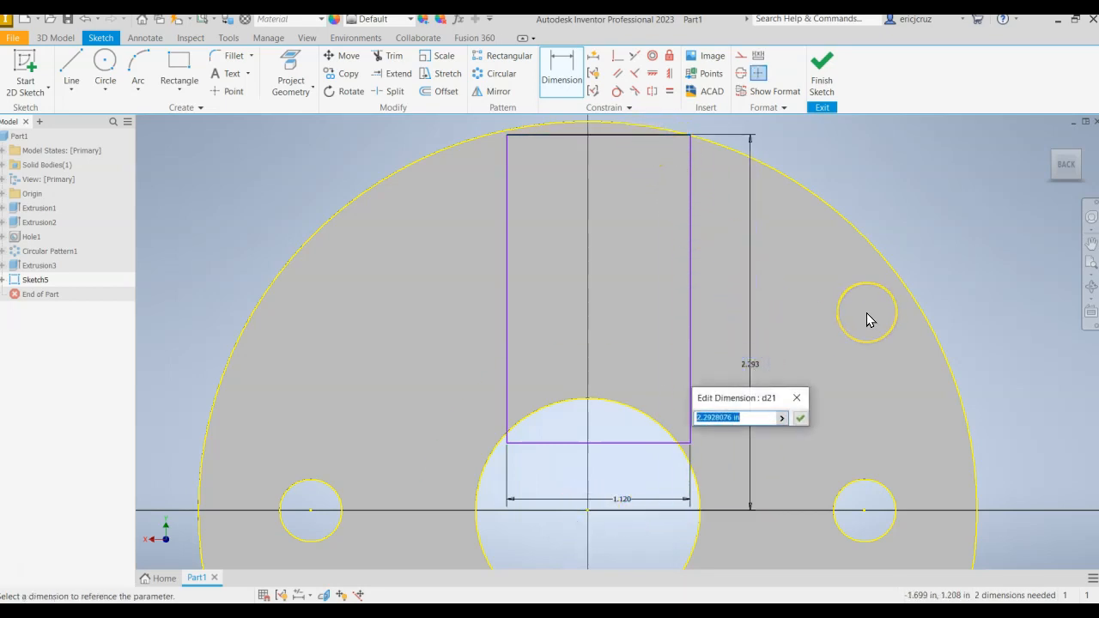
pyautogui.write('1.24')
pyautogui.press('Return')
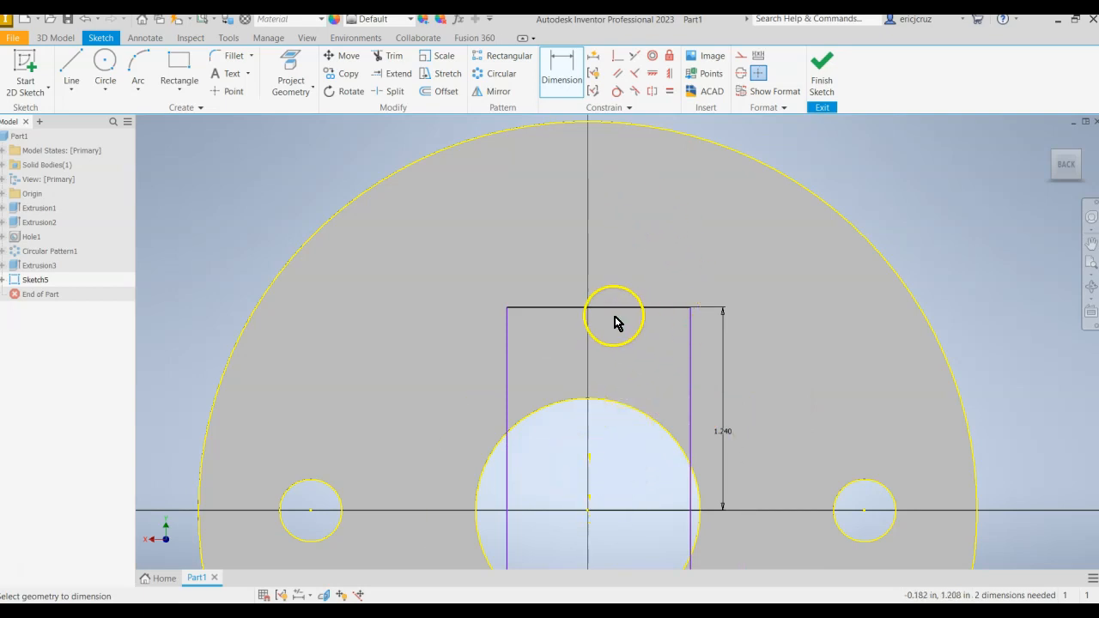
# Centre the rectangle on the vertical axis by constraining its top edge's midpoint vertically to the disc centre.
pyautogui.click(670, 73)
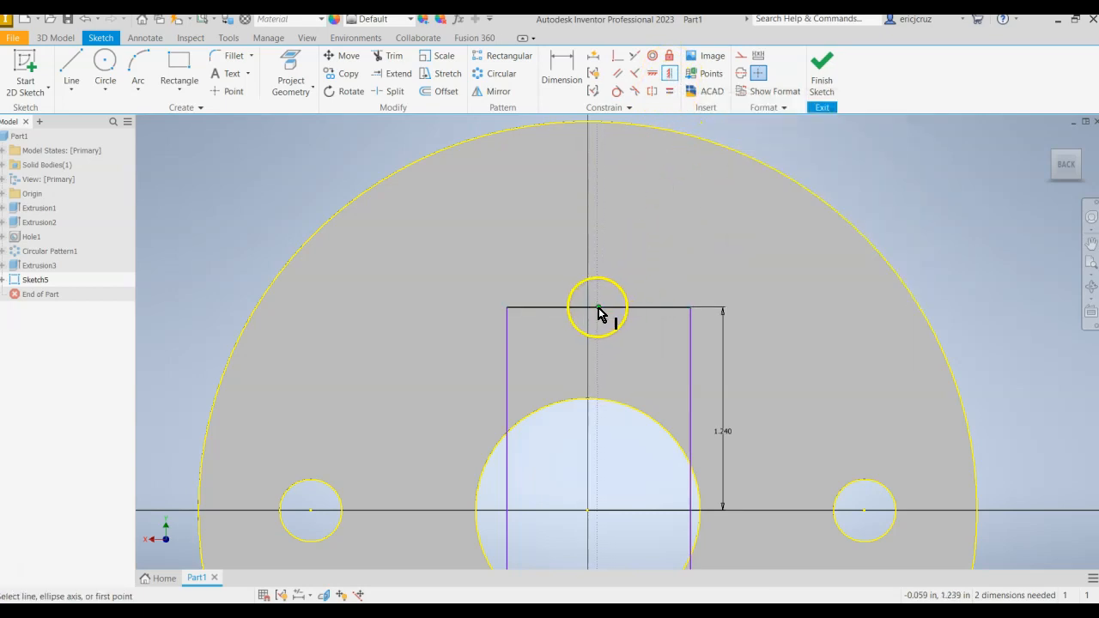
pyautogui.click(598, 307)
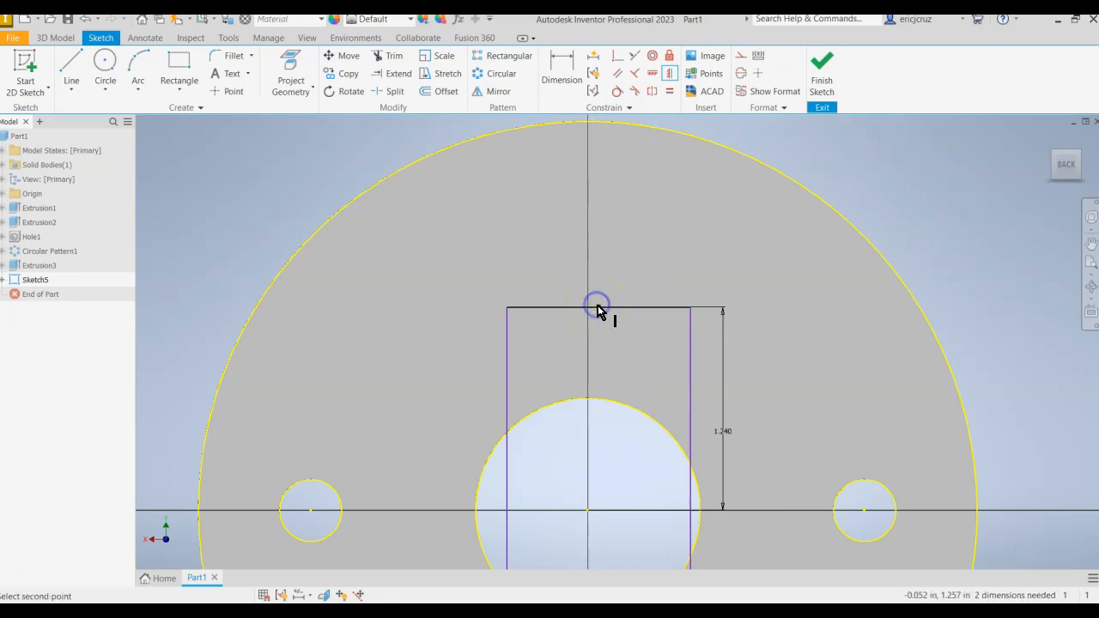
pyautogui.click(587, 512)
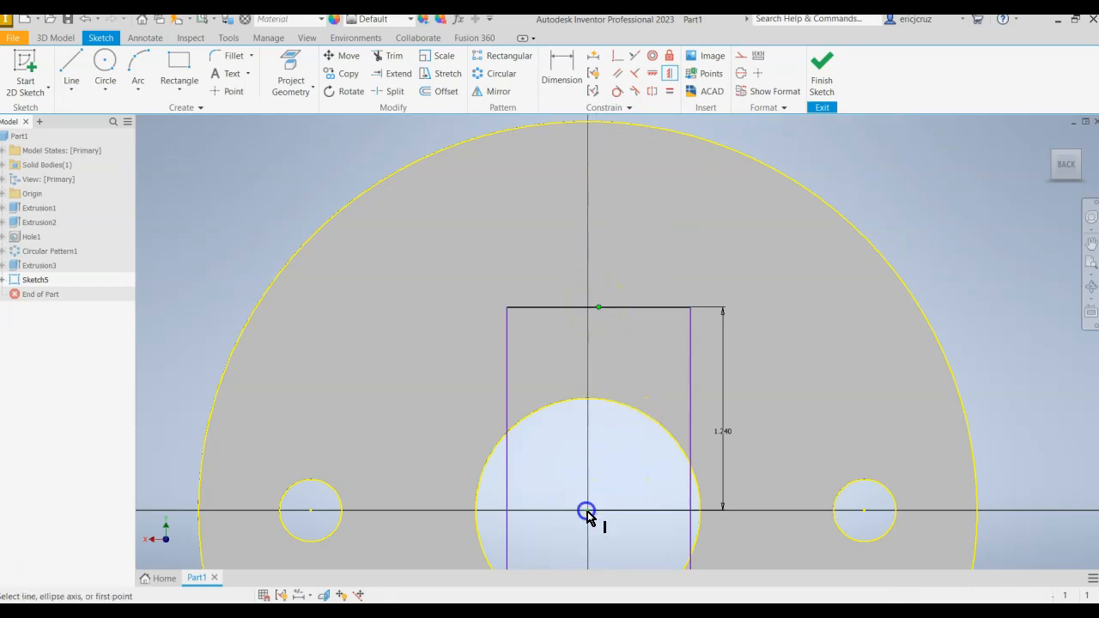
# Move the rectangle's bottom edge up to about 0.16 in above the disc centre, inside the centre hole.
pyautogui.scroll(-3, 588, 449)
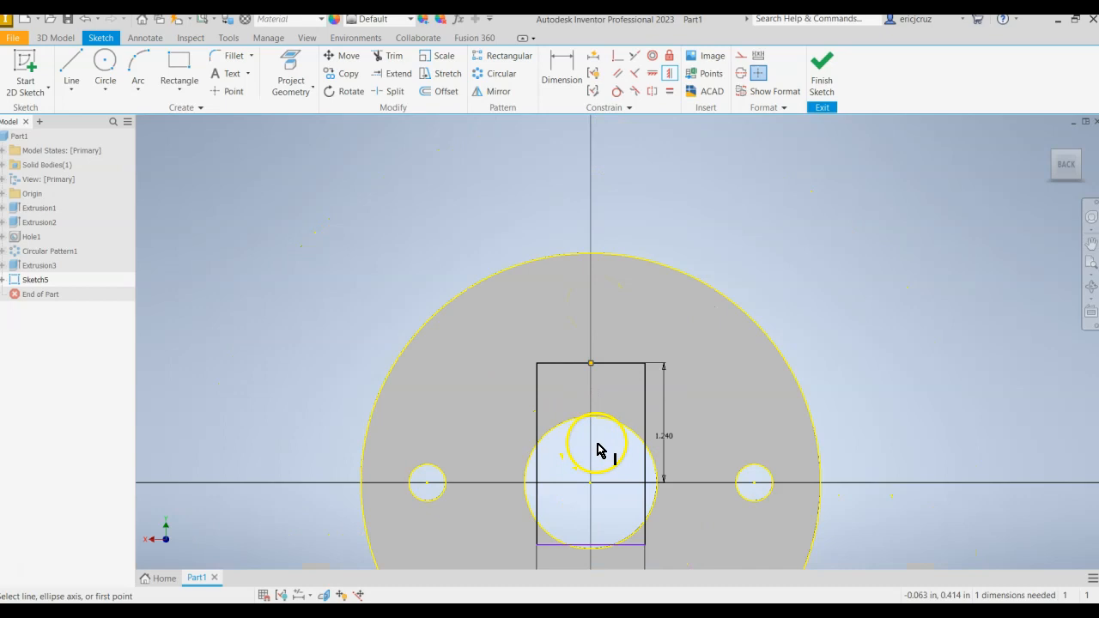
pyautogui.moveTo(599, 443)
pyautogui.mouseDown(button='middle')
pyautogui.moveTo(590, 324)
pyautogui.moveTo(577, 381)
pyautogui.mouseUp(button='middle')
pyautogui.click(588, 483)
pyautogui.moveTo(588, 483); pyautogui.dragTo(588, 444)
pyautogui.moveTo(589, 418); pyautogui.dragTo(586, 402)
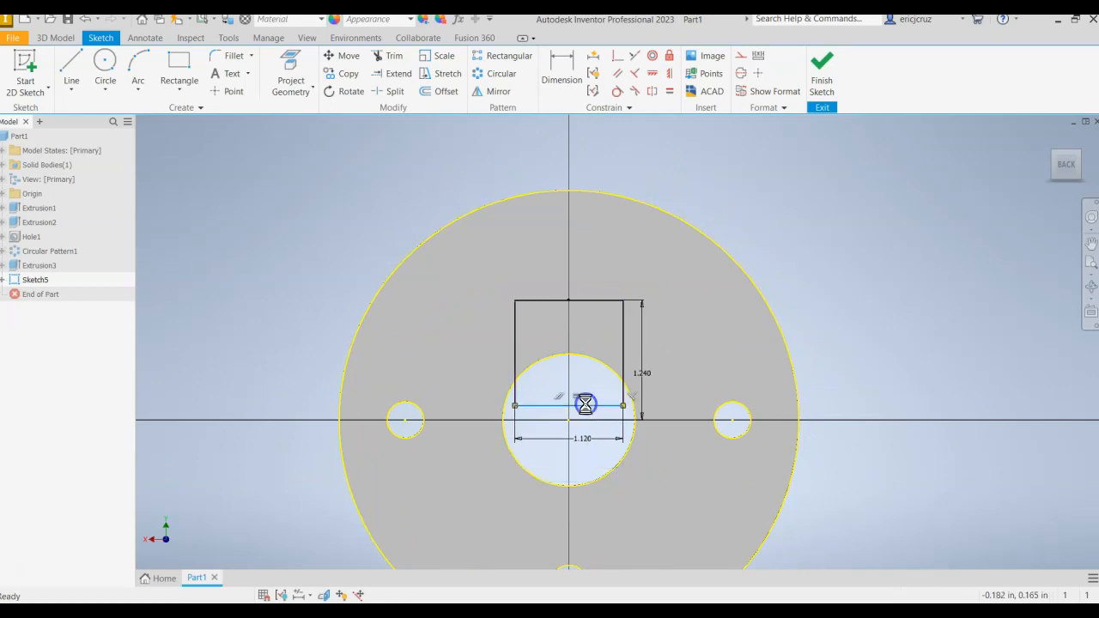
# Add a driven dimension from the rectangle's left edge to the disc centre.
pyautogui.scroll(2, 583, 393)
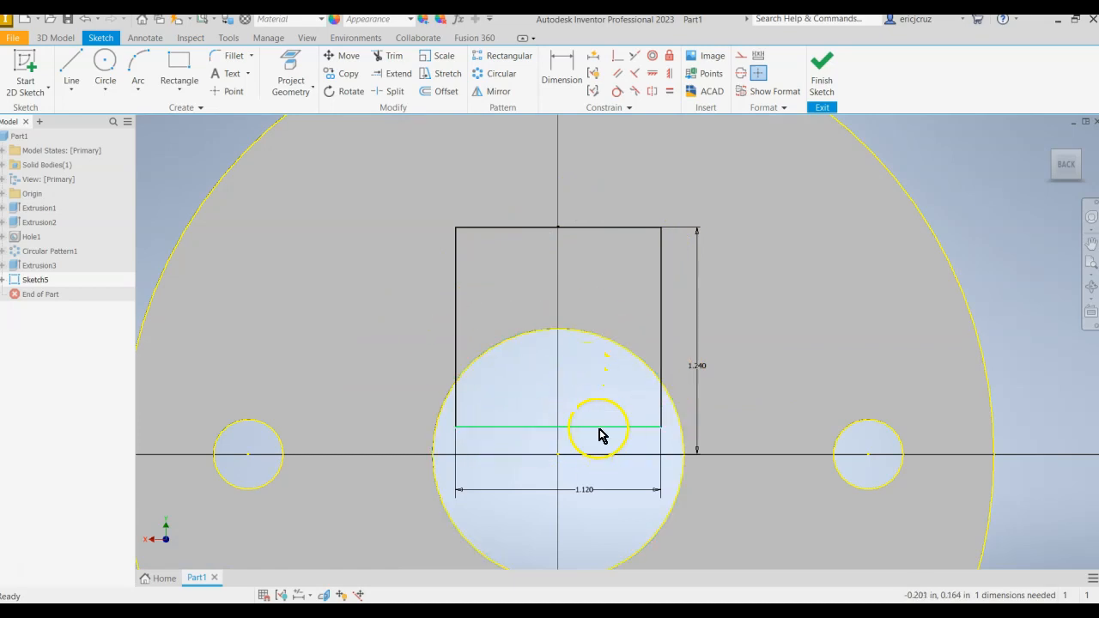
pyautogui.click(561, 76)
pyautogui.click(455, 319)
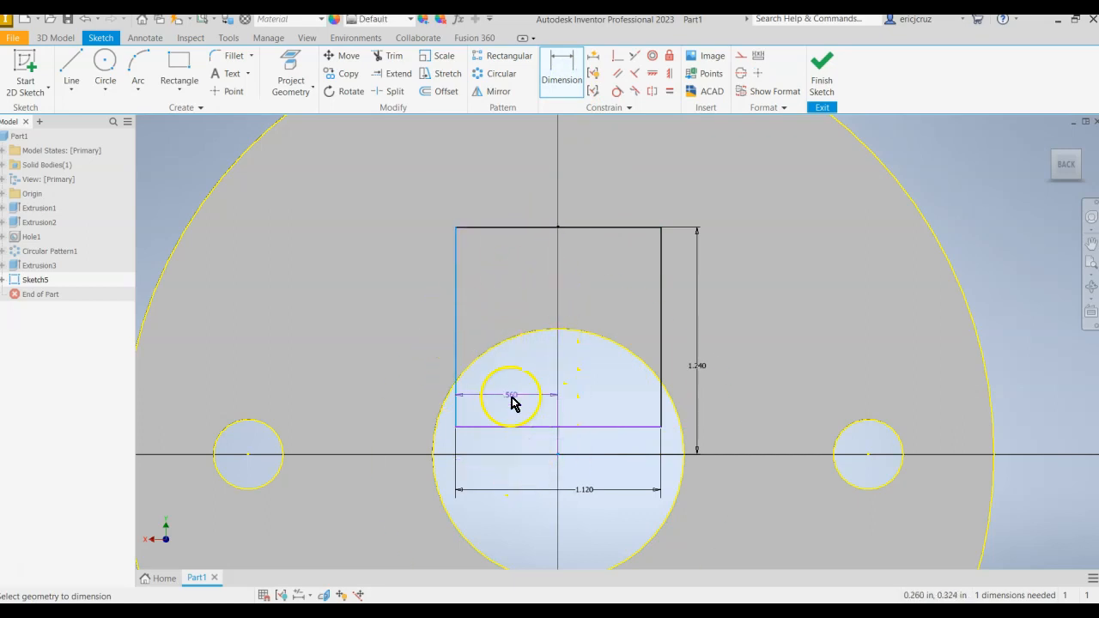
pyautogui.click(511, 401)
pyautogui.click(292, 137)
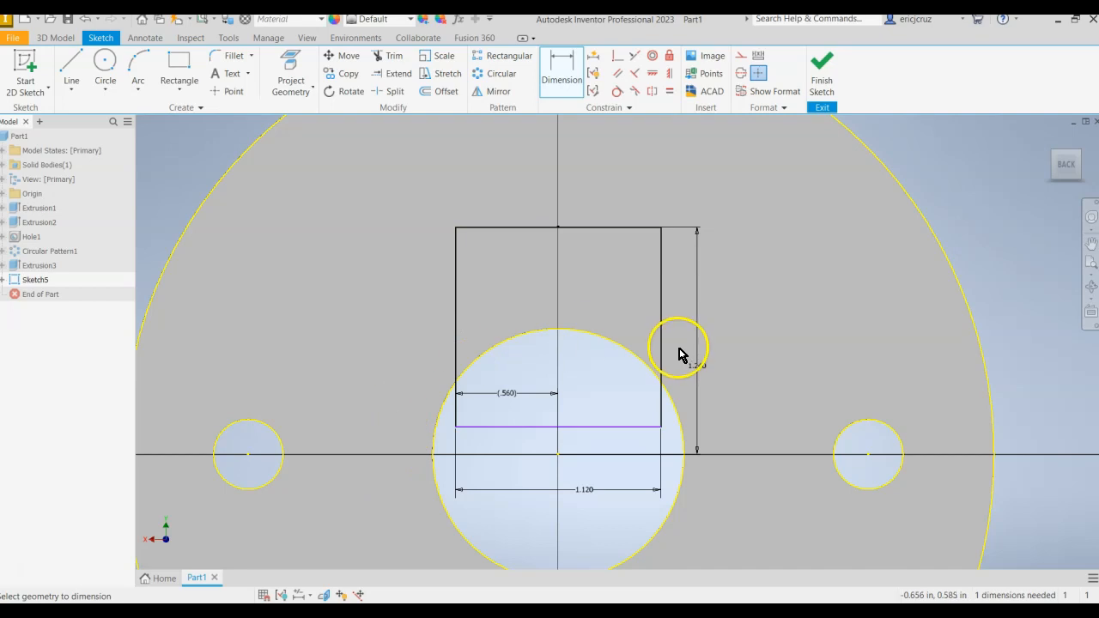
# Draw a circle of 0.24 in radius on the vertical axis above the rectangle, centred about 1.69 in above the disc centre.
pyautogui.moveTo(589, 292); pyautogui.dragTo(580, 399, button='middle')
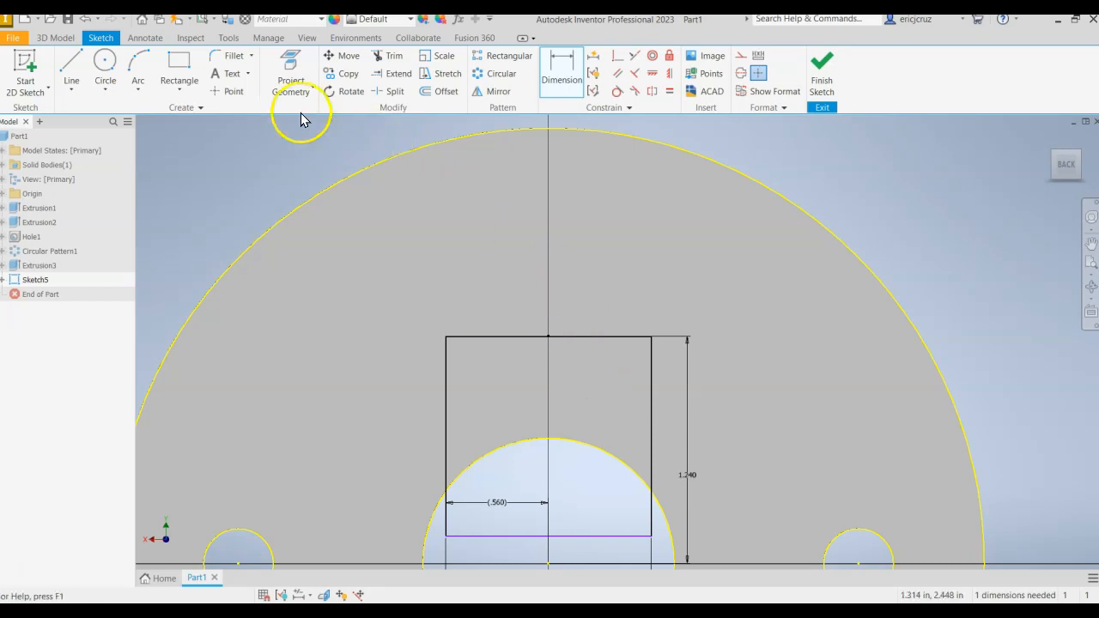
pyautogui.click(105, 61)
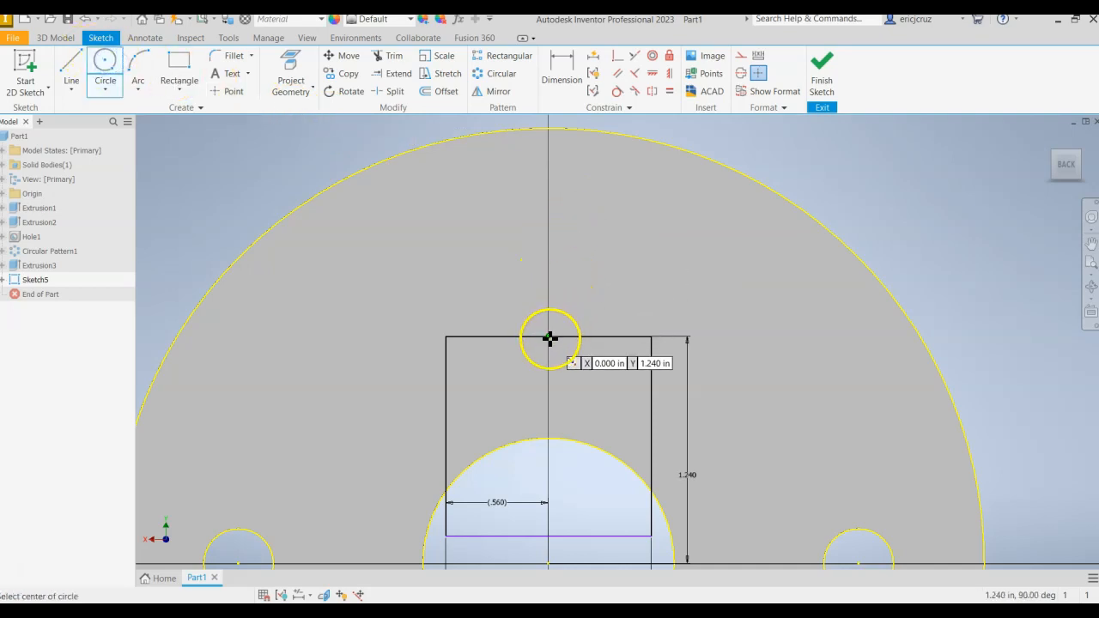
pyautogui.click(549, 253)
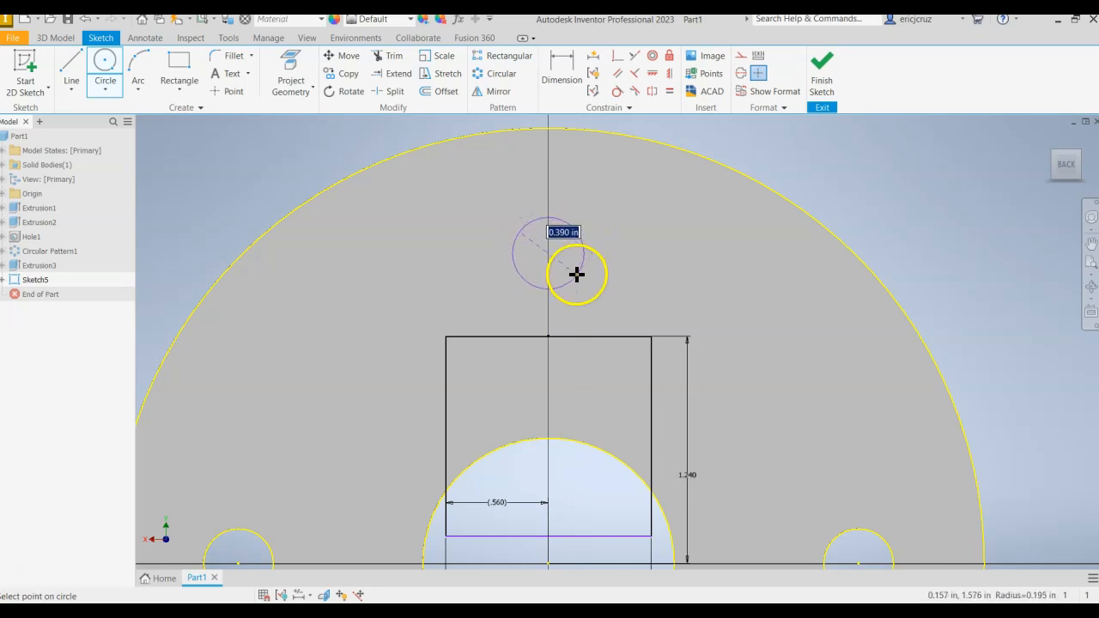
pyautogui.rightClick(584, 283)
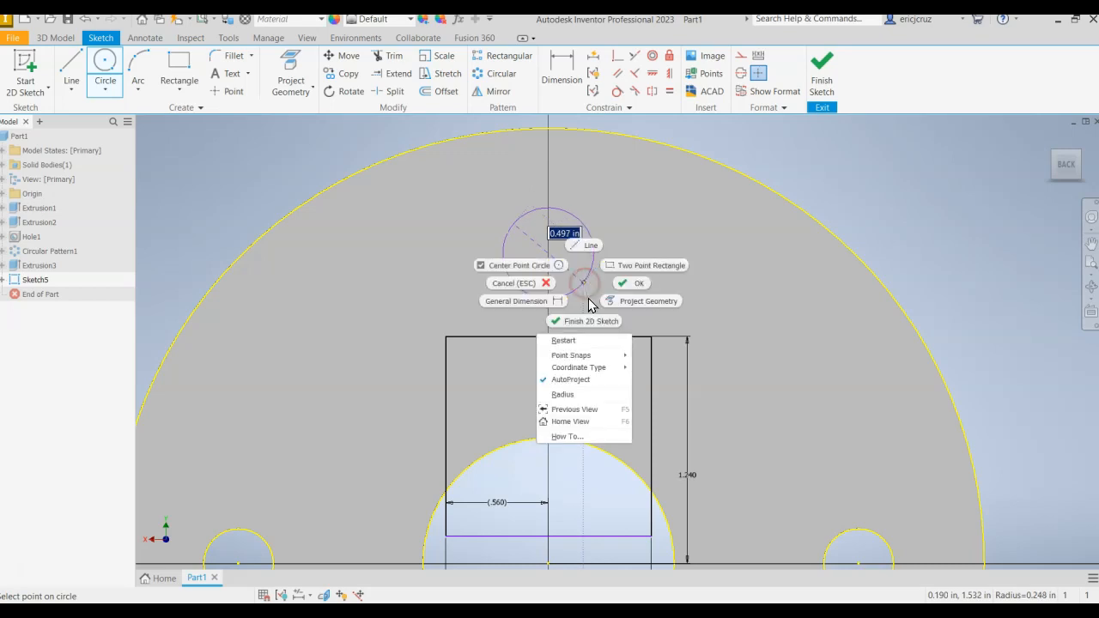
pyautogui.click(591, 392)
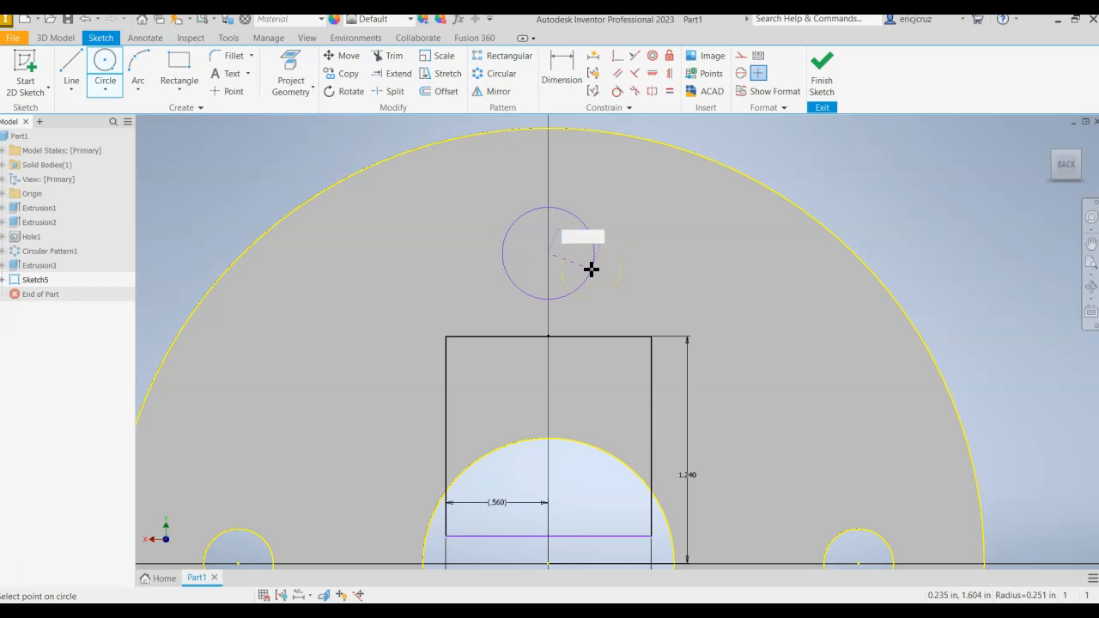
pyautogui.click(591, 269)
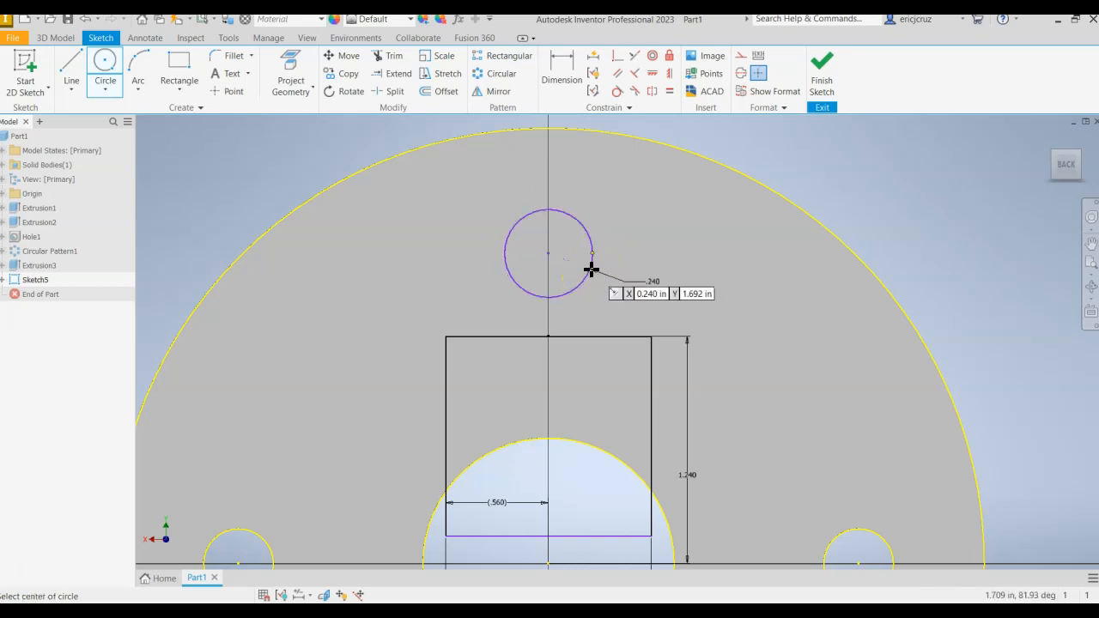
# Draw a 3.38 in diameter circle centred on the disc and passing through the side bolt hole's centre.
pyautogui.click(290, 69)
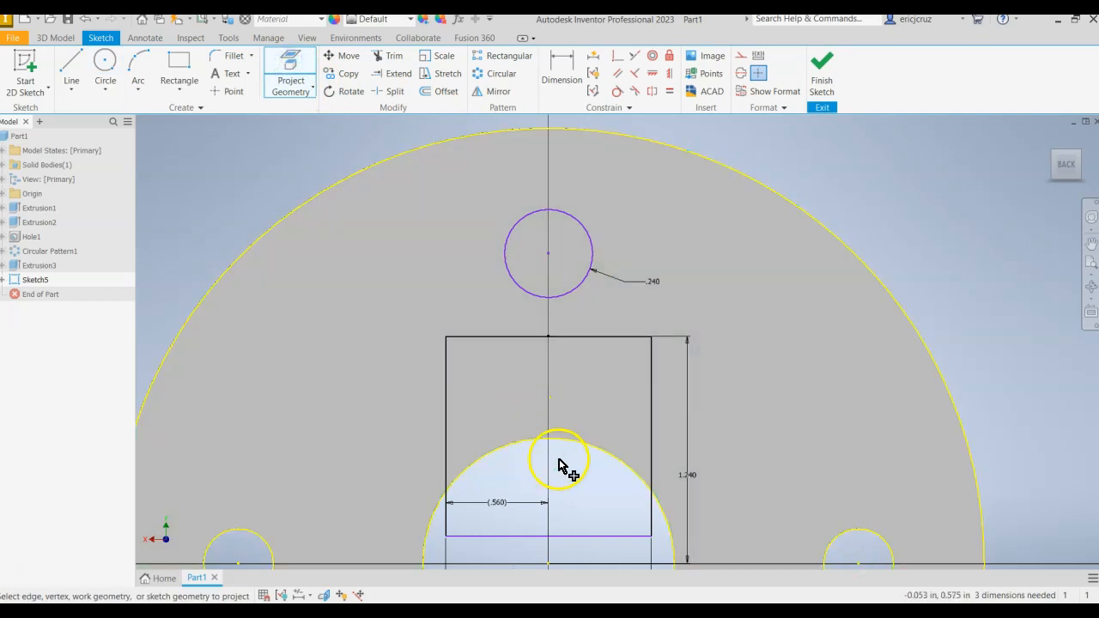
pyautogui.click(490, 380)
pyautogui.click(105, 63)
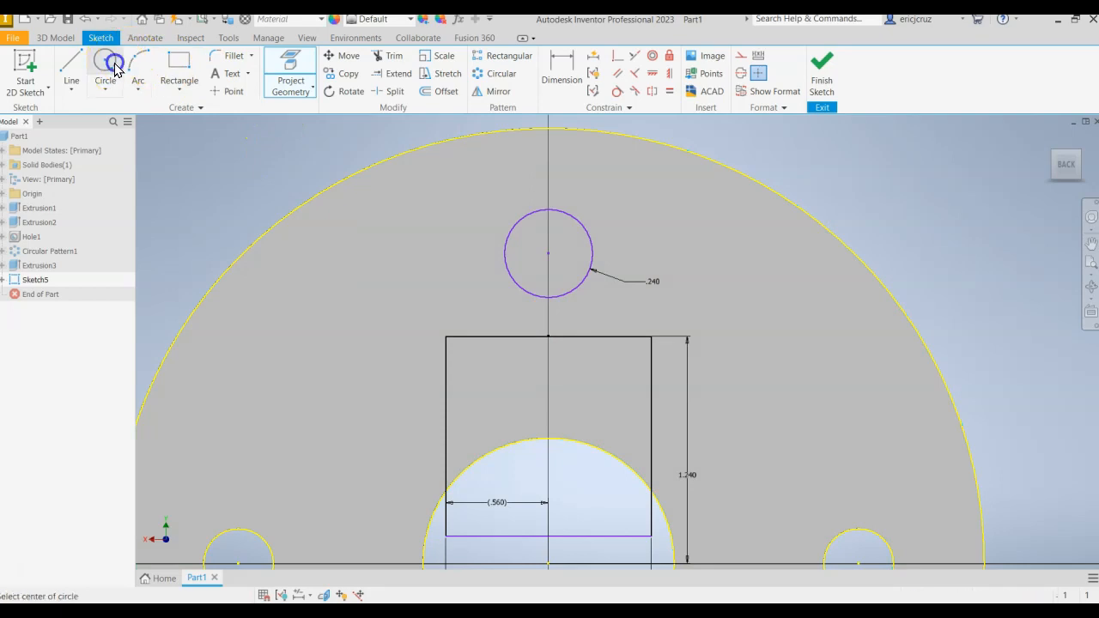
pyautogui.scroll(-3, 797, 377)
pyautogui.moveTo(797, 375); pyautogui.dragTo(709, 318, button='middle')
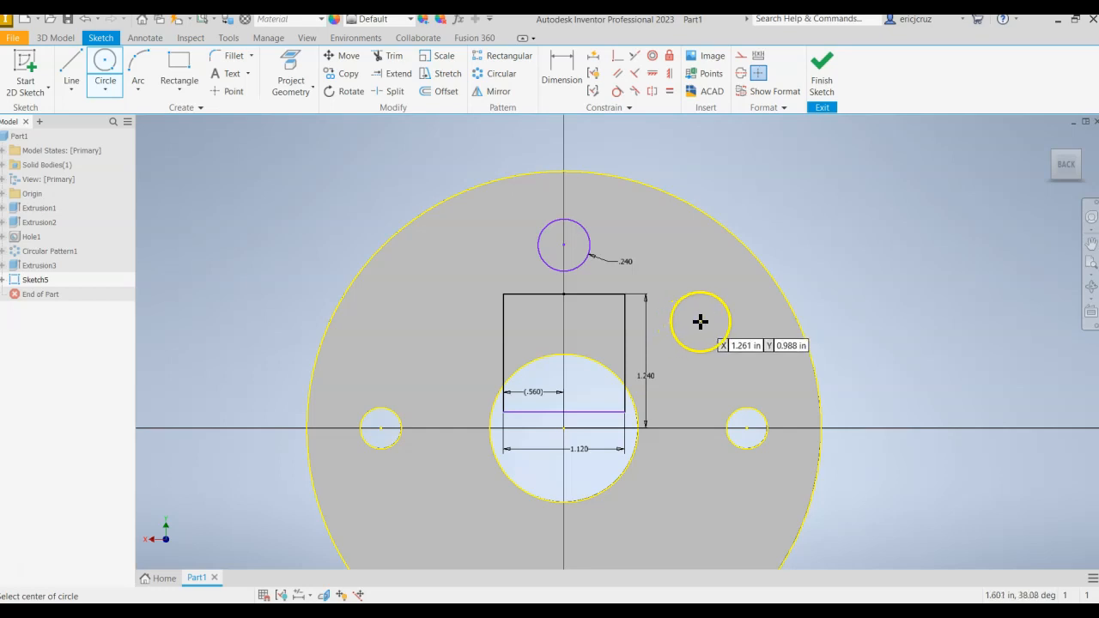
pyautogui.click(563, 428)
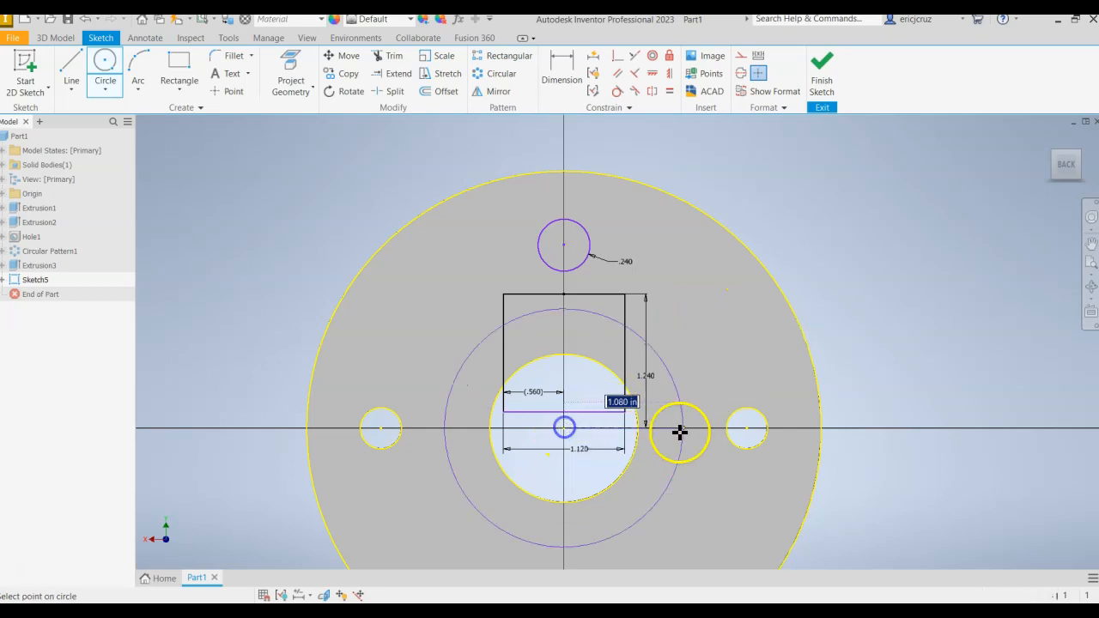
pyautogui.click(746, 427)
pyautogui.press('Escape')
# Add a driven diameter dimension to the large circle through the bolt hole centres.
pyautogui.click(561, 73)
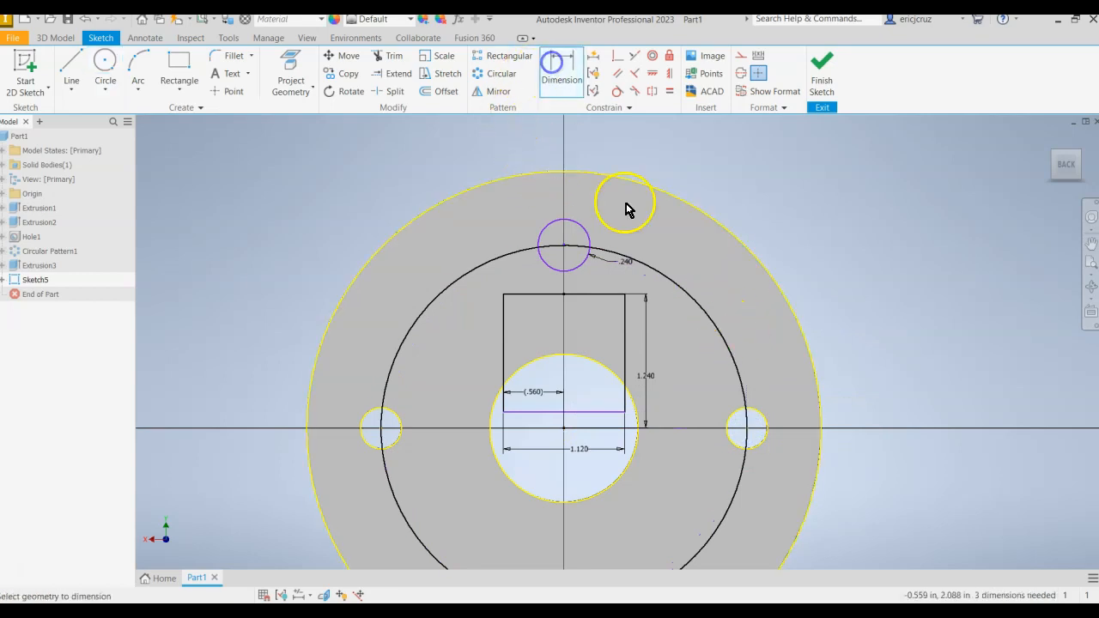
pyautogui.click(686, 295)
pyautogui.click(798, 233)
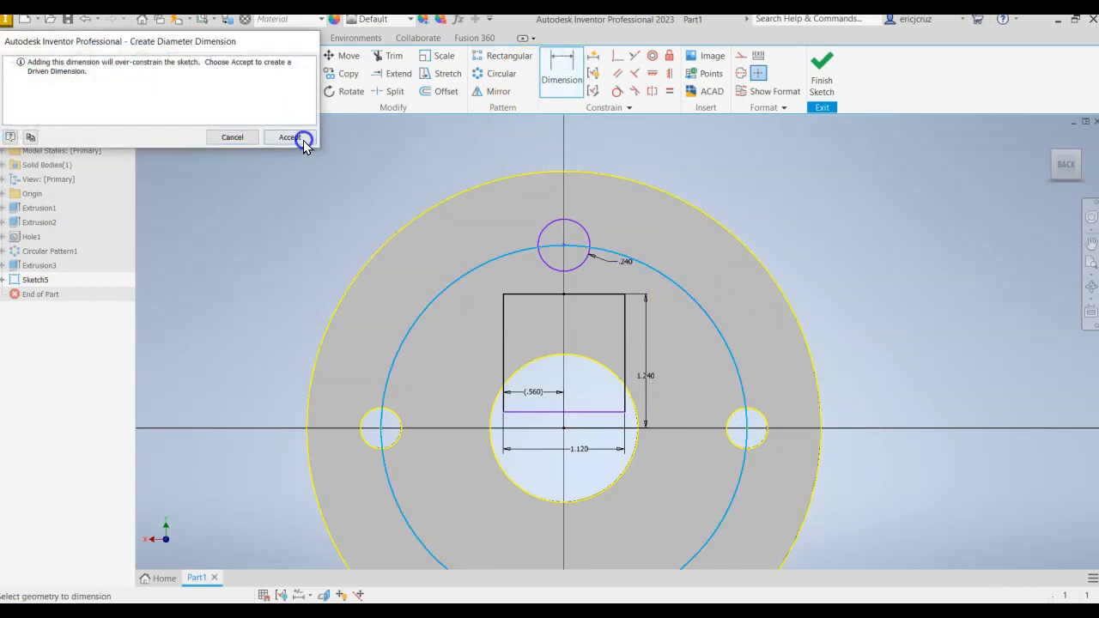
pyautogui.click(303, 142)
pyautogui.rightClick(713, 323)
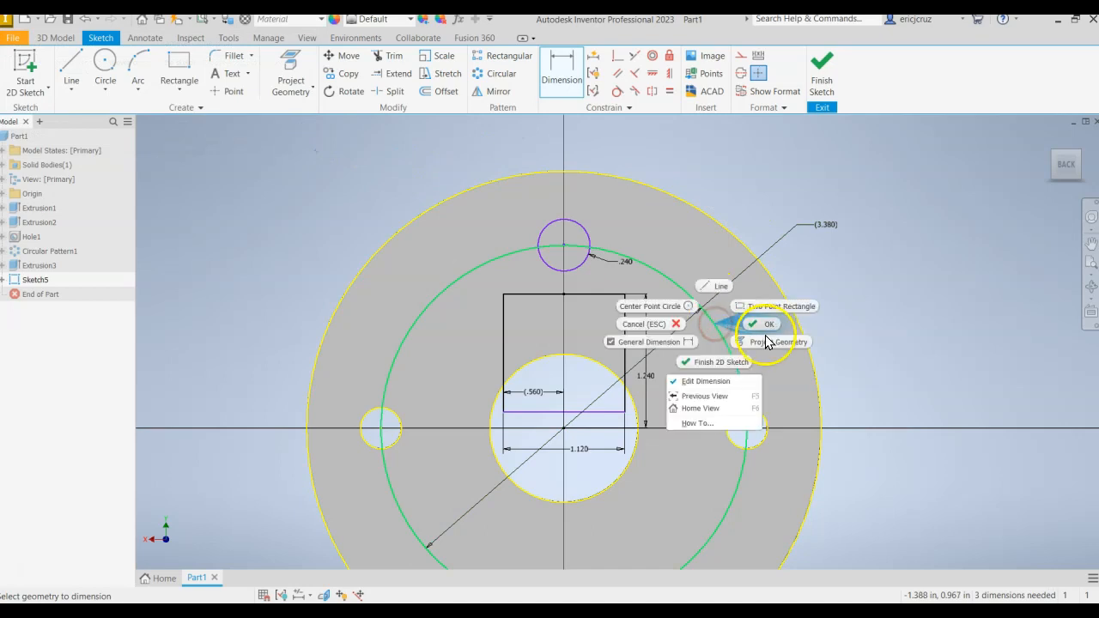
# Convert the 3.38 in circle through the bolt hole centres to construction geometry.
pyautogui.click(847, 342)
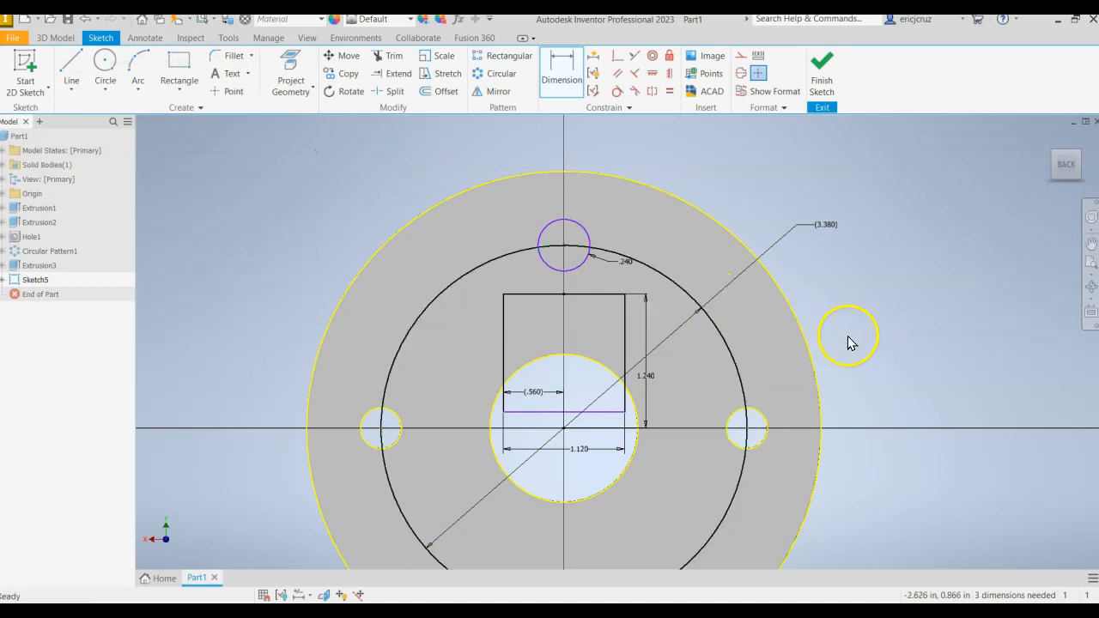
pyautogui.rightClick(726, 354)
pyautogui.click(728, 357)
pyautogui.rightClick(730, 360)
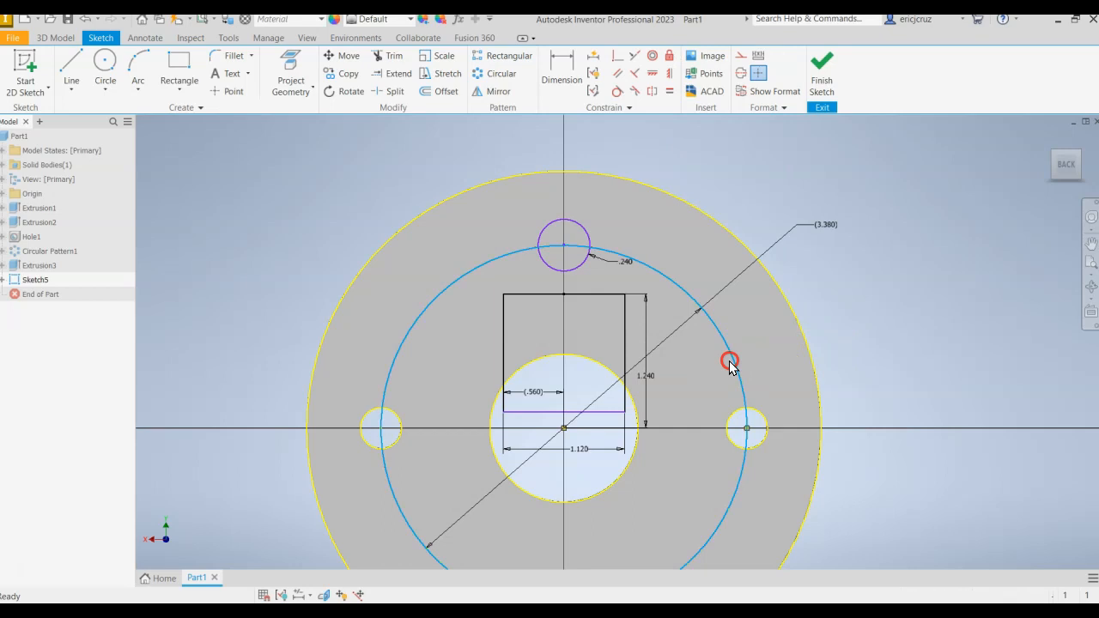
pyautogui.click(777, 364)
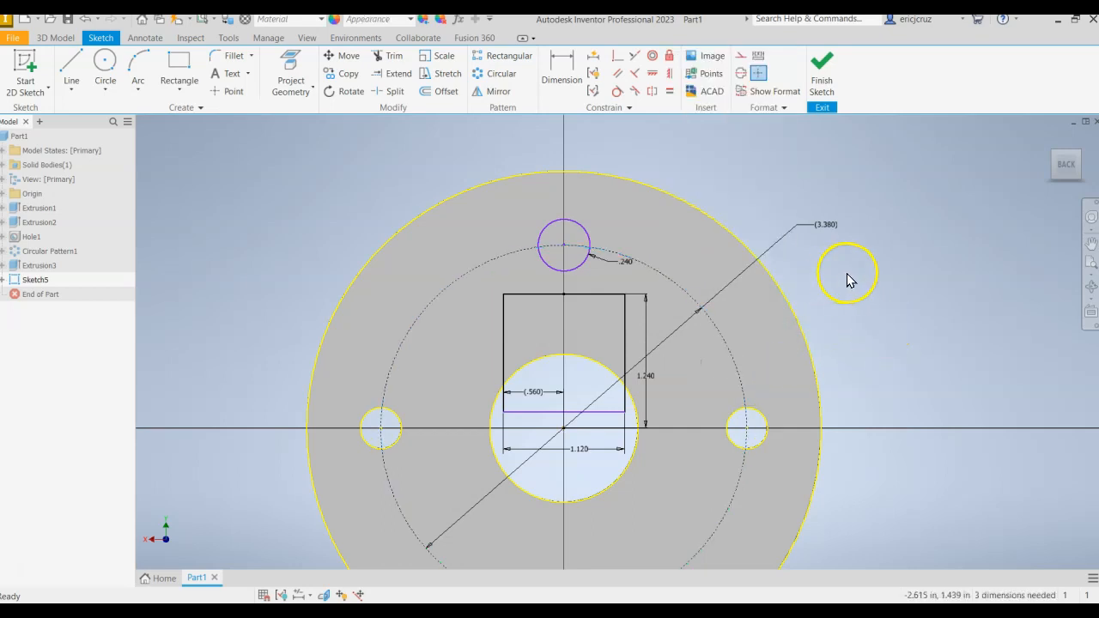
# Snap the centre of the 0.24 in radius circle onto the construction circle at the vertical axis.
pyautogui.scroll(-3, 613, 203)
pyautogui.scroll(-3, 575, 211)
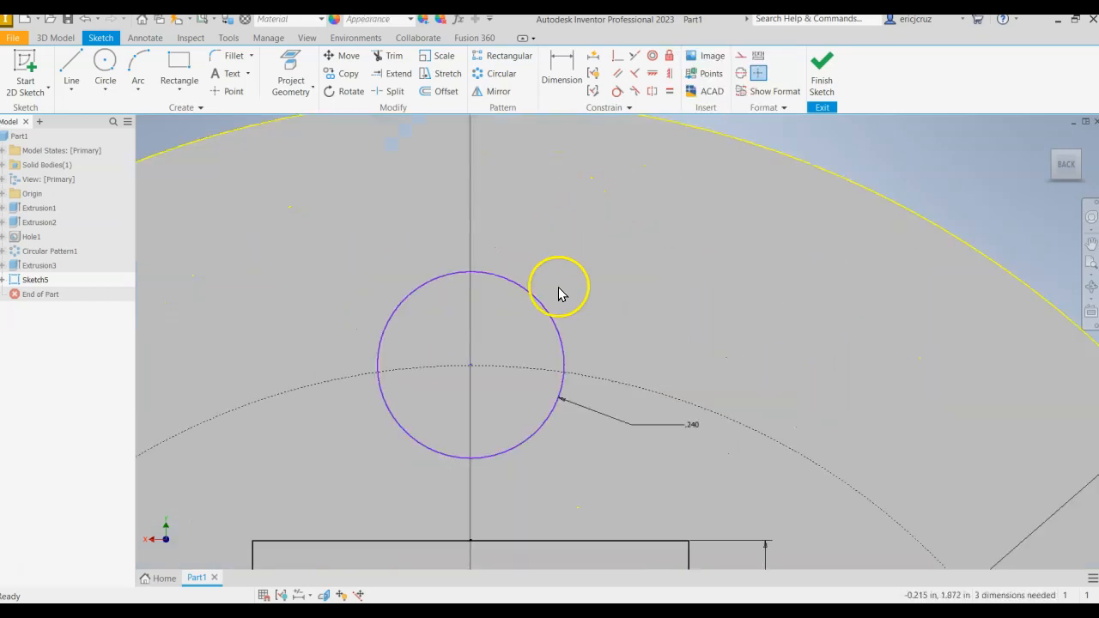
pyautogui.moveTo(468, 355)
pyautogui.mouseDown()
pyautogui.moveTo(470, 311)
pyautogui.moveTo(473, 366)
pyautogui.mouseUp()
pyautogui.scroll(2, 593, 388)
pyautogui.moveTo(593, 388); pyautogui.dragTo(613, 275, button='middle')
pyautogui.moveTo(645, 335)
pyautogui.mouseDown(button='middle')
pyautogui.moveTo(550, 353)
pyautogui.moveTo(583, 255)
pyautogui.mouseUp(button='middle')
pyautogui.scroll(2, 550, 352)
# Add a driven vertical dimension between the small upper circle's centre and the disc centre.
pyautogui.click(562, 71)
pyautogui.moveTo(544, 246); pyautogui.dragTo(537, 255)
pyautogui.moveTo(553, 377); pyautogui.dragTo(519, 455)
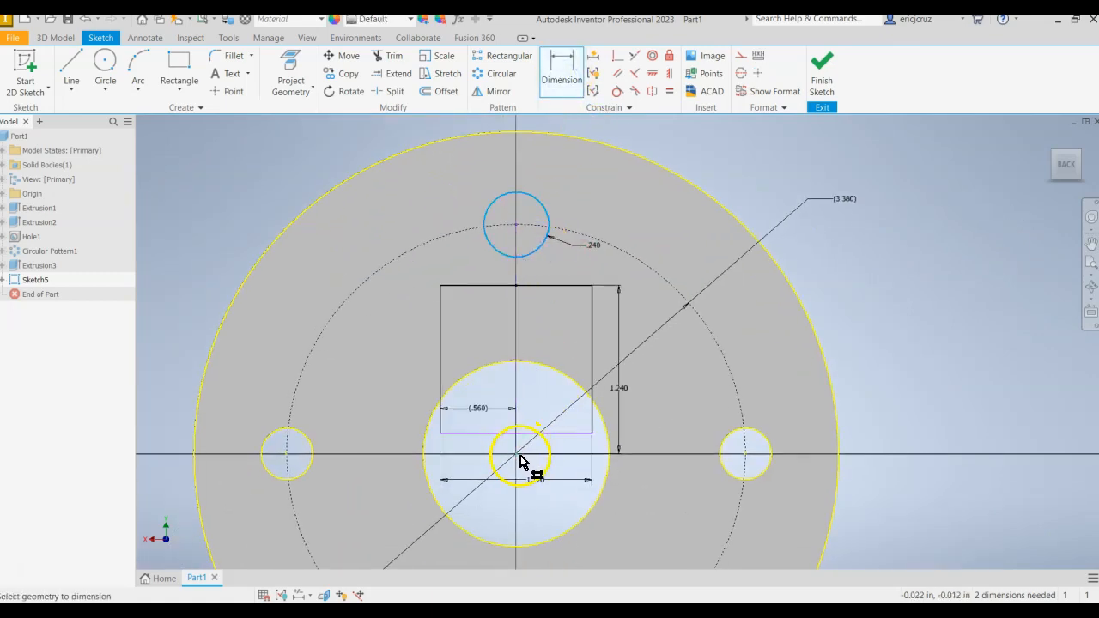
pyautogui.click(519, 455)
pyautogui.click(883, 335)
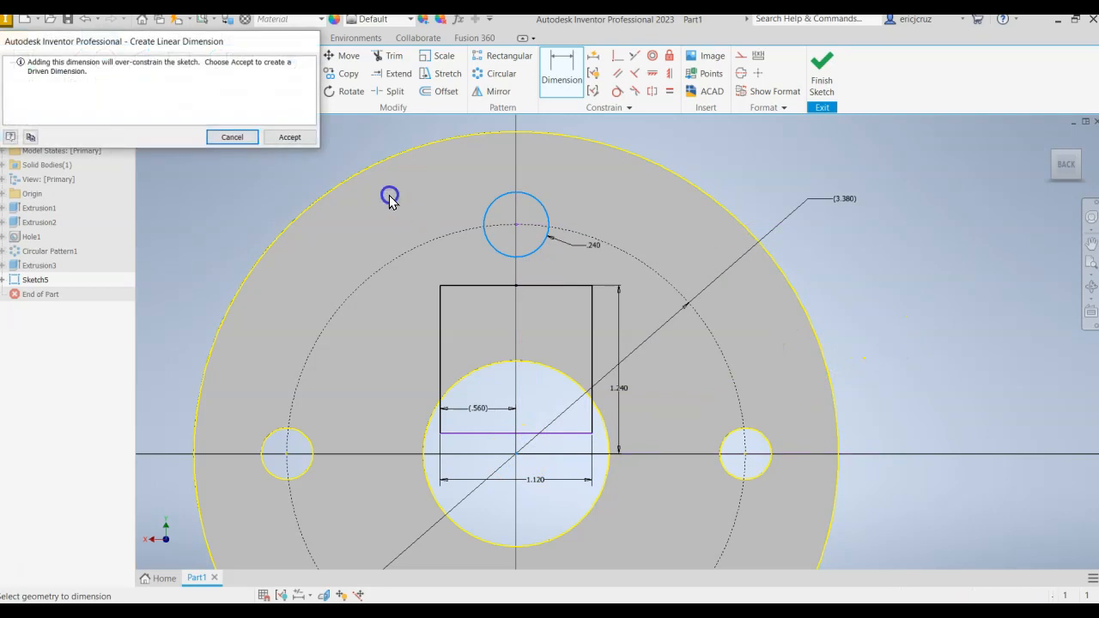
pyautogui.click(291, 136)
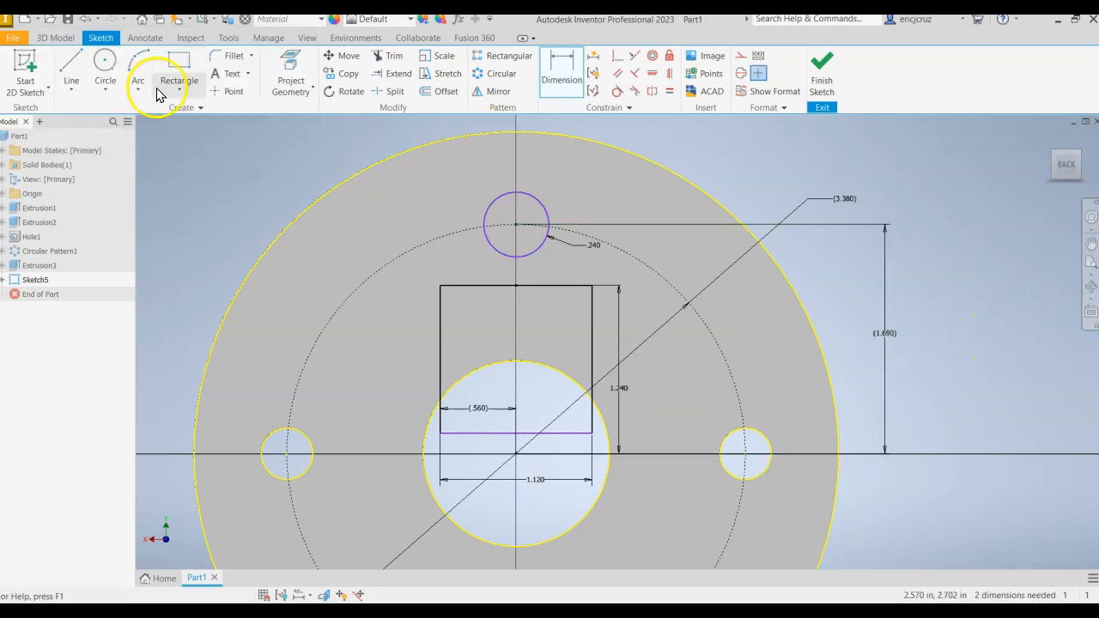
# Draw a near-vertical line along the left side of the small upper circle, ending just inside the rectangle.
pyautogui.click(71, 66)
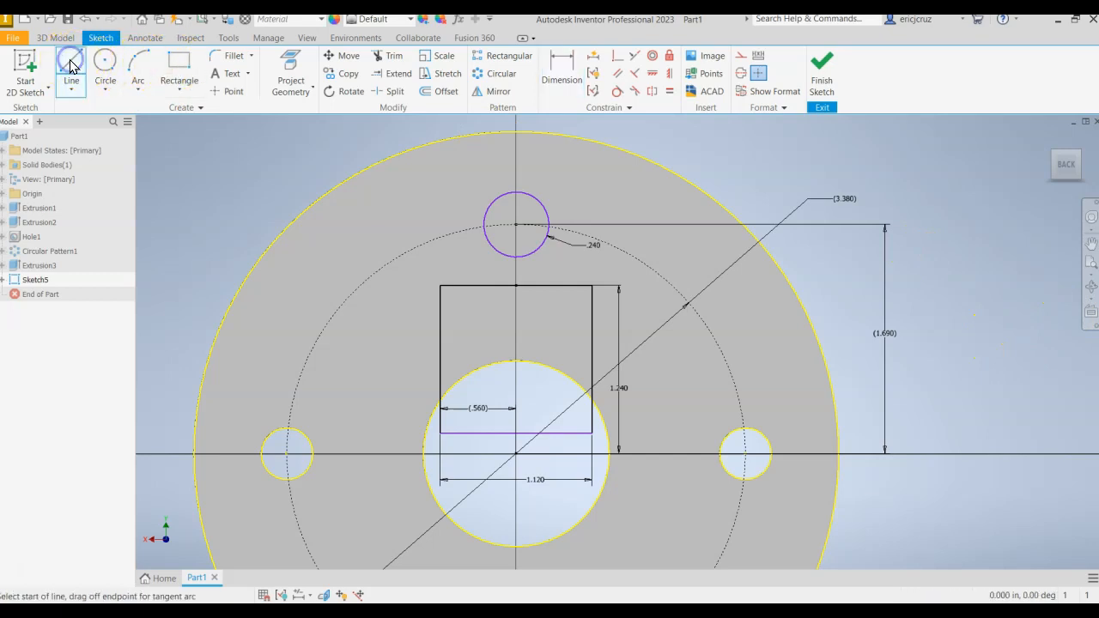
pyautogui.scroll(2, 544, 228)
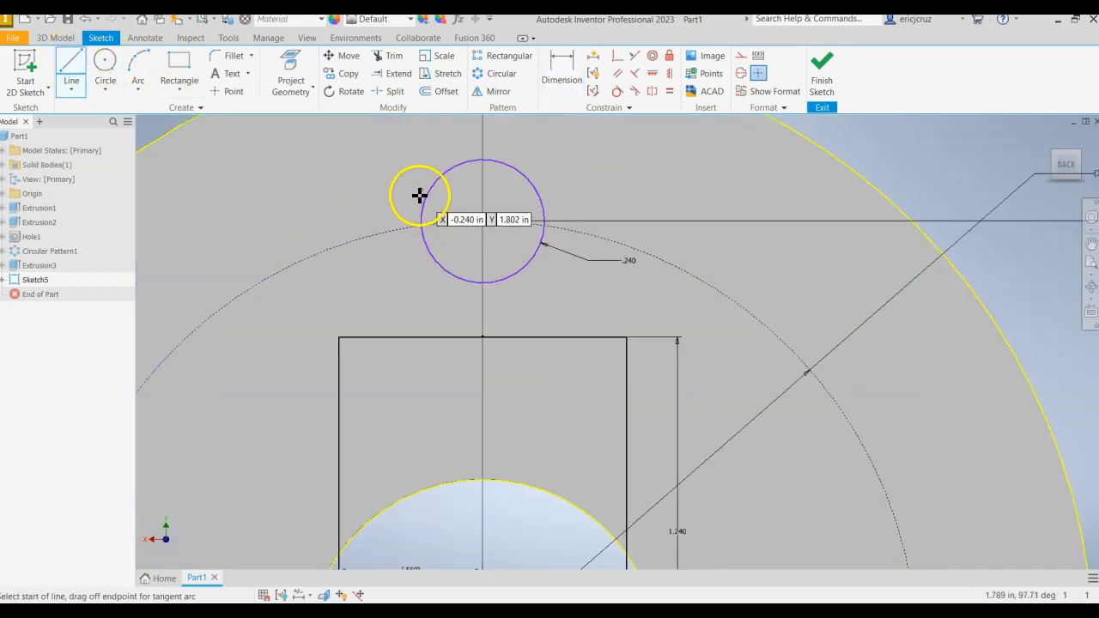
pyautogui.click(420, 168)
pyautogui.click(418, 383)
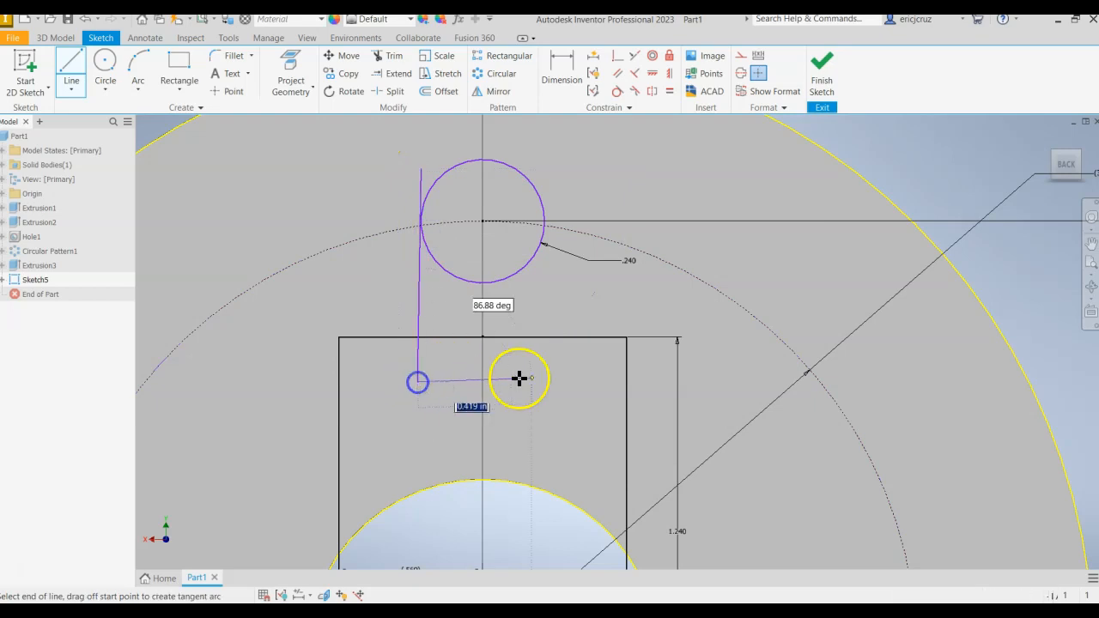
pyautogui.press('Escape')
# Constrain the line left of the small circle to be vertical and tangent to the circle.
pyautogui.click(668, 73)
pyautogui.click(420, 180)
pyautogui.click(616, 91)
pyautogui.click(426, 291)
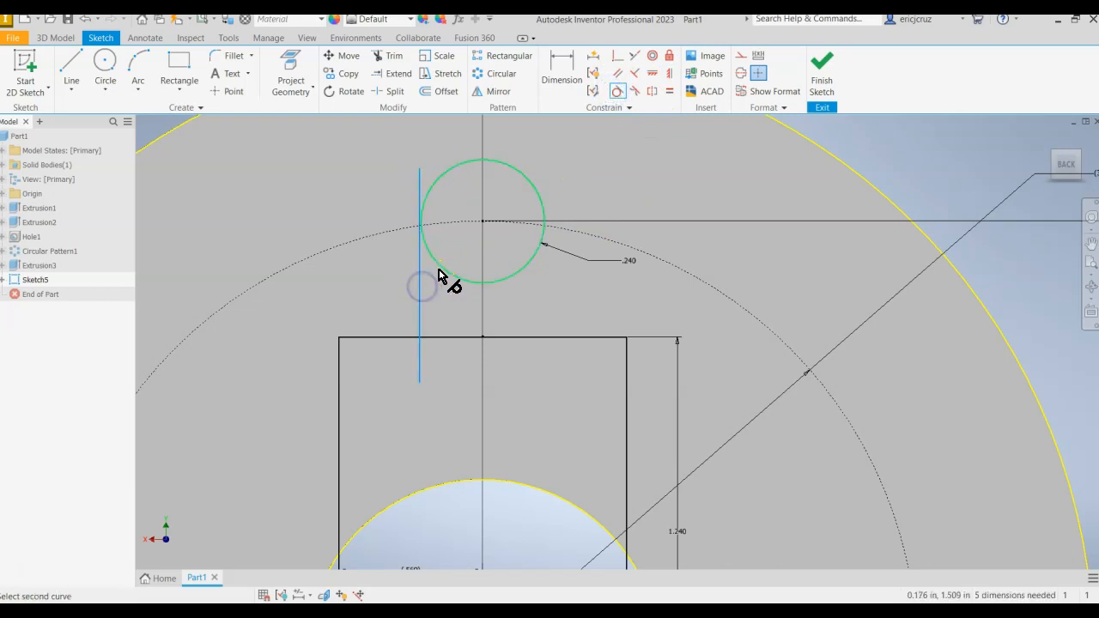
# Draw a matching vertical line on the right side of the small circle and make it tangent to the circle.
pyautogui.press('l')
pyautogui.click(560, 170)
pyautogui.click(561, 382)
pyautogui.press('Escape')
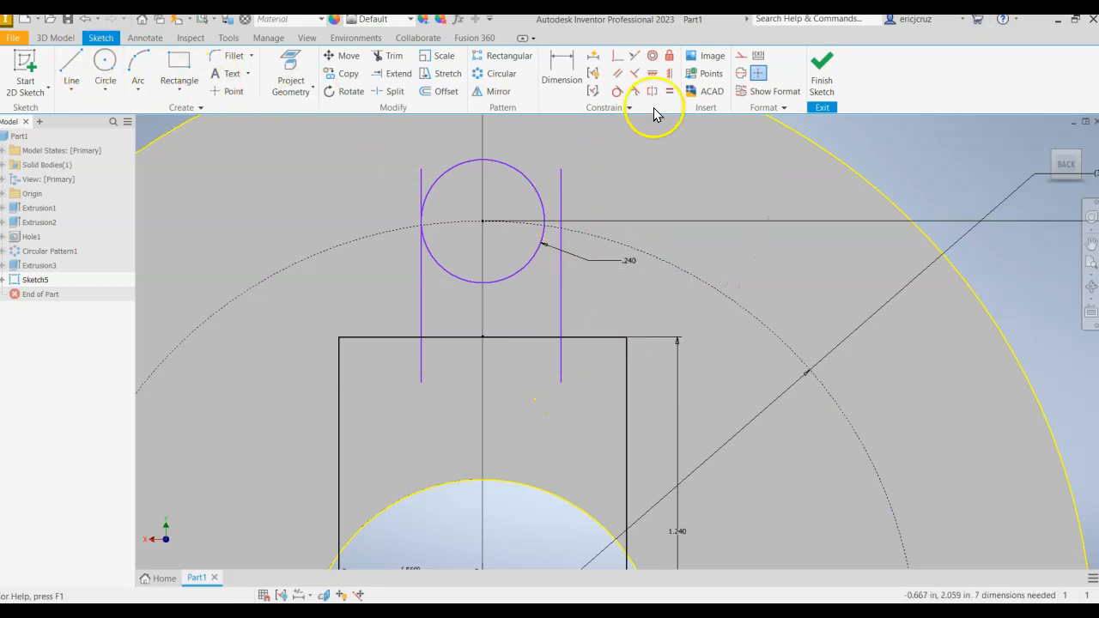
pyautogui.click(561, 192)
pyautogui.click(541, 196)
pyautogui.press('Escape')
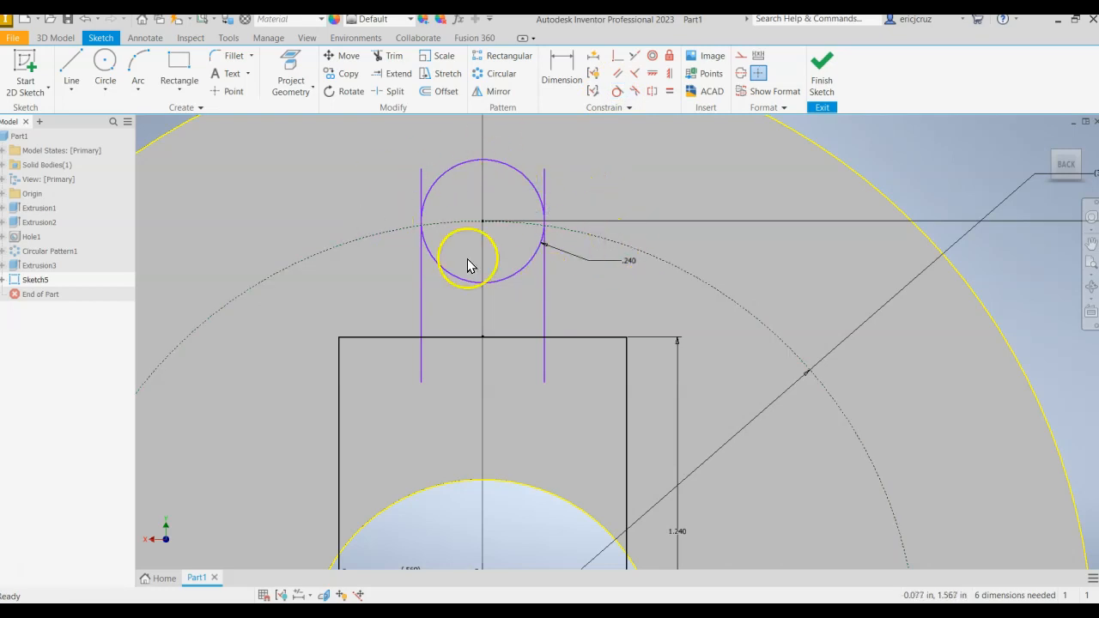
# Trim both tangent lines above the circle and inside the rectangle, and trim the rectangle's upper edge between them.
pyautogui.click(392, 59)
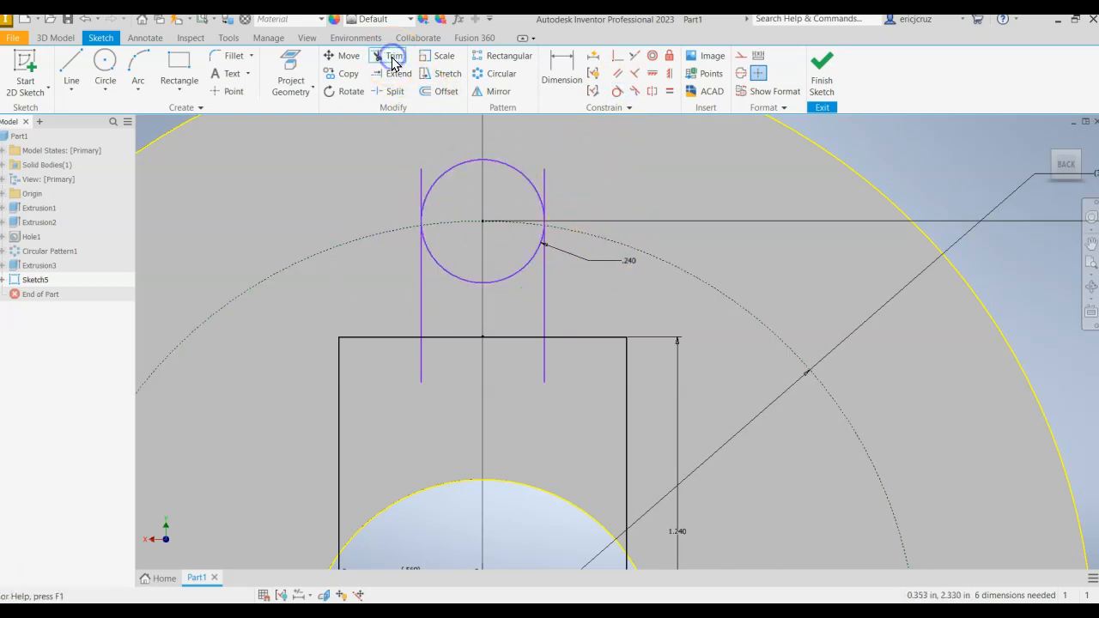
pyautogui.click(393, 56)
pyautogui.click(420, 177)
pyautogui.click(537, 168)
pyautogui.click(527, 318)
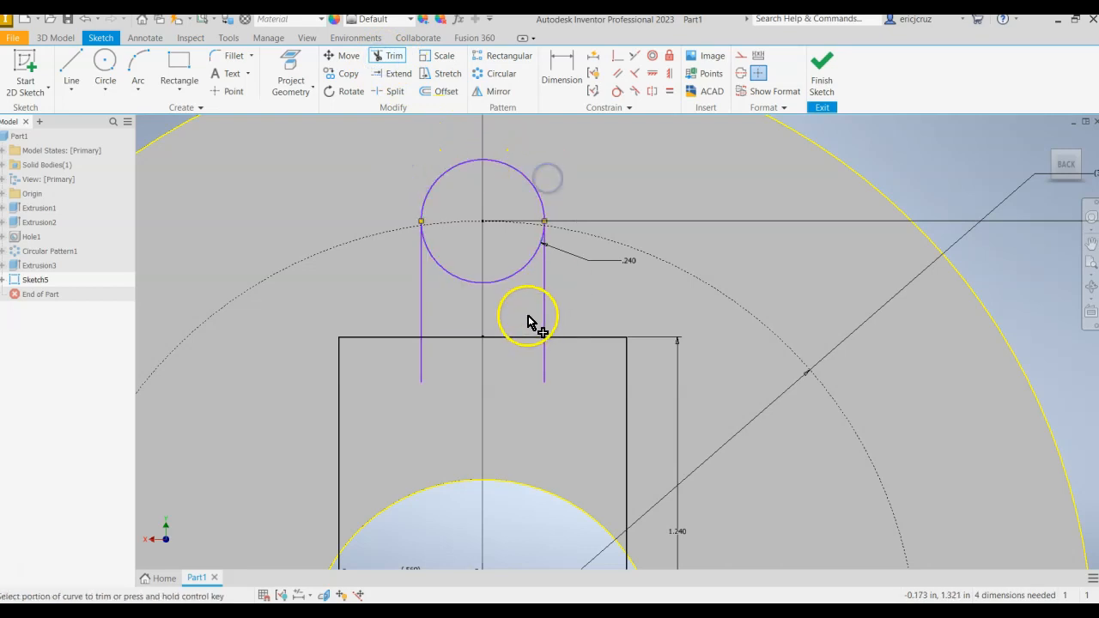
pyautogui.moveTo(436, 368); pyautogui.dragTo(393, 375)
pyautogui.press('Escape')
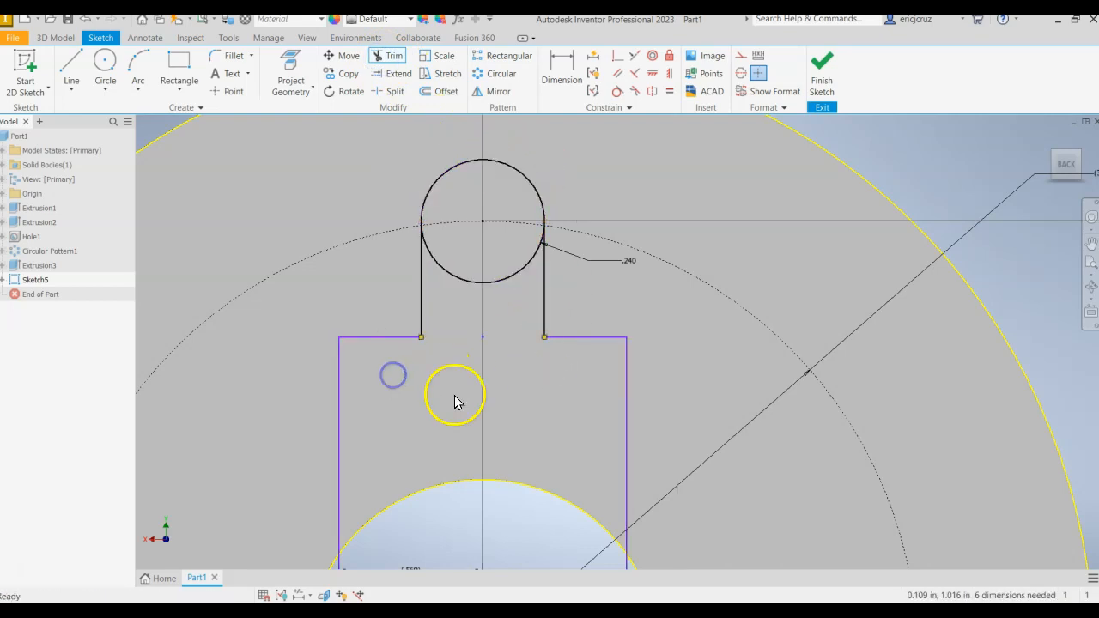
# Trim away the lower half of the small circle to leave a rounded slot end.
pyautogui.scroll(-3, 454, 396)
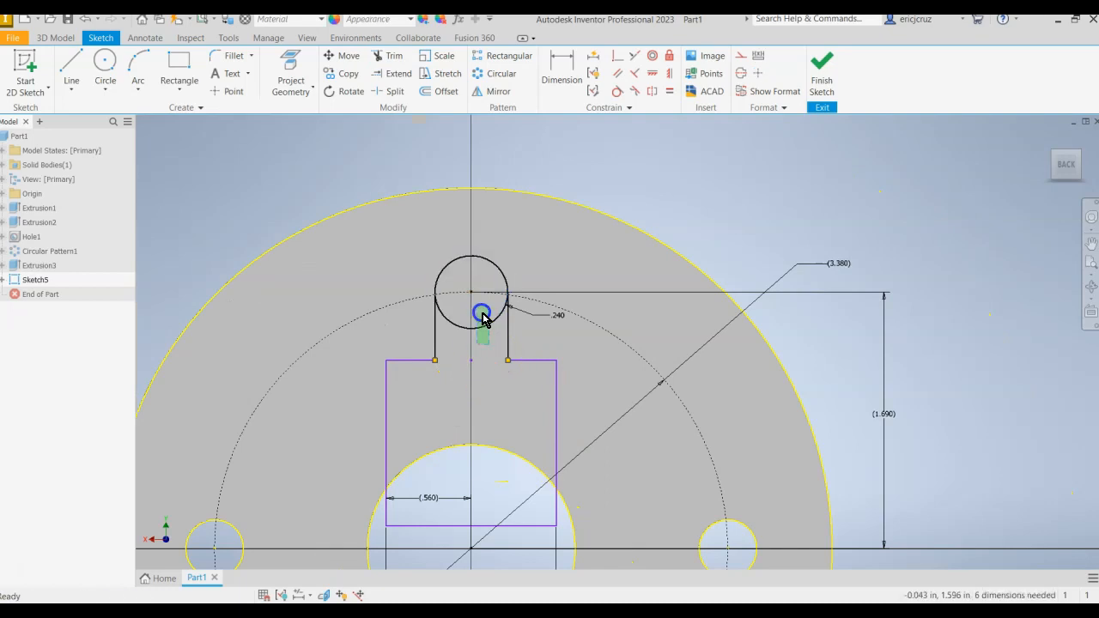
pyautogui.click(382, 58)
pyautogui.click(484, 324)
pyautogui.moveTo(498, 368); pyautogui.dragTo(521, 316, button='middle')
pyautogui.press('Escape')
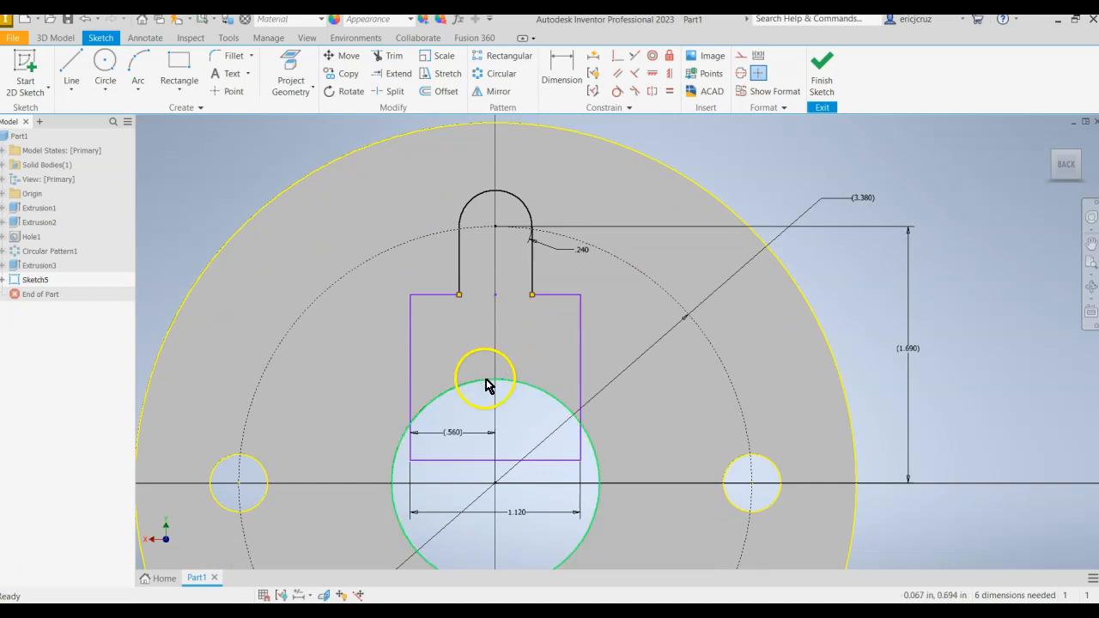
# Finish the sketch and extrude both regions of the slot profile as a Through All cut back through the flange and hub.
pyautogui.click(823, 79)
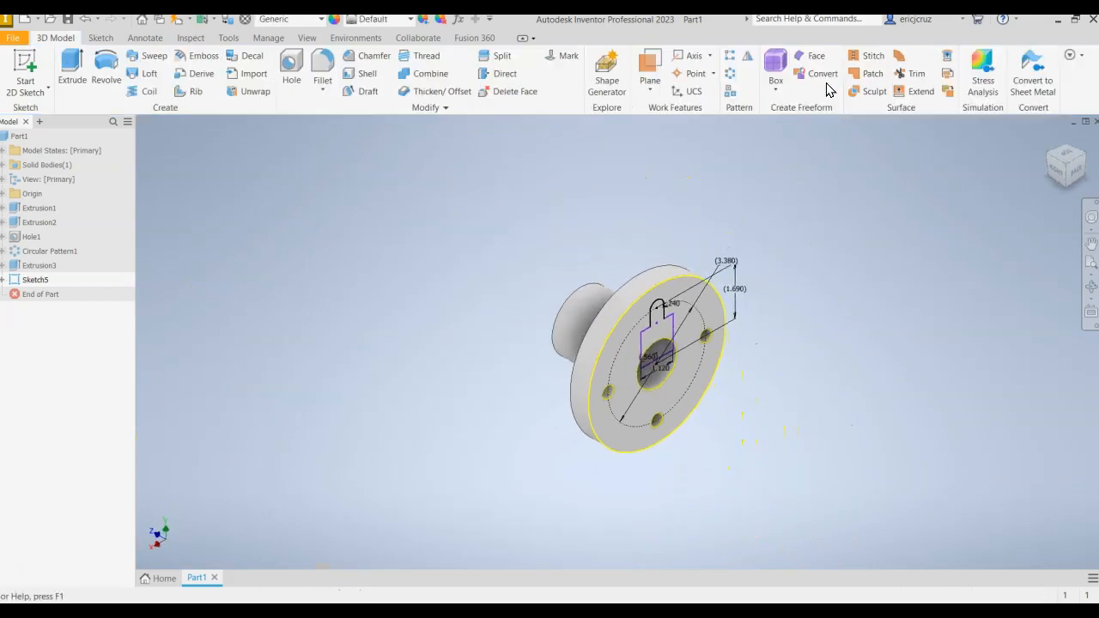
pyautogui.click(816, 125)
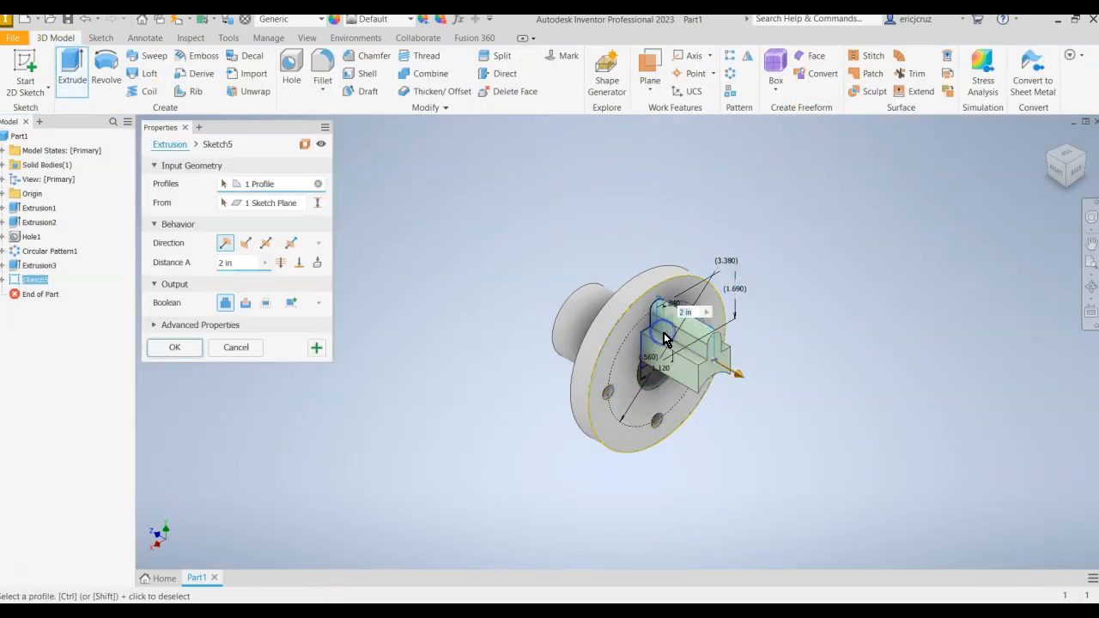
pyautogui.scroll(3, 663, 339)
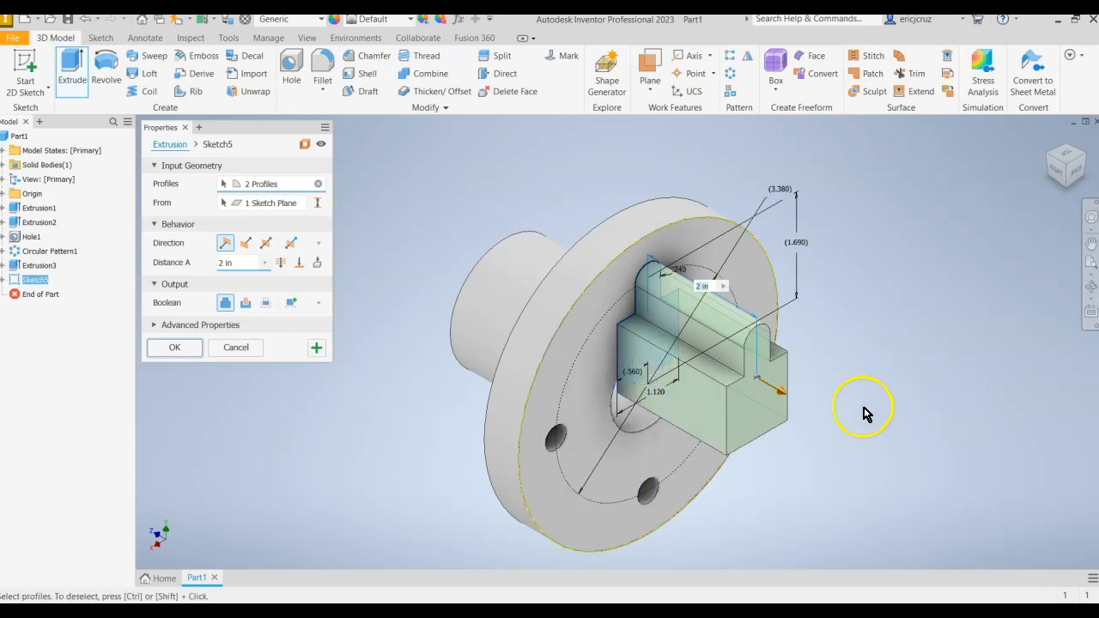
pyautogui.keyDown('shift'); pyautogui.moveTo(854, 412); pyautogui.dragTo(476, 427, button='middle'); pyautogui.keyUp('shift')
pyautogui.keyDown('shift'); pyautogui.moveTo(441, 318); pyautogui.dragTo(761, 331, button='middle'); pyautogui.keyUp('shift')
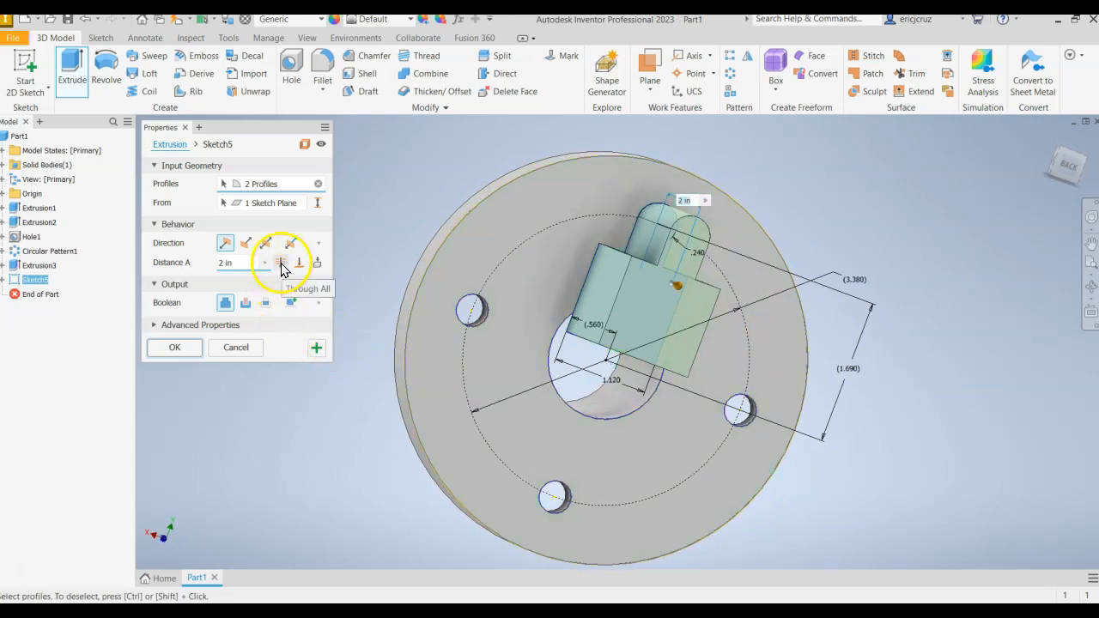
pyautogui.click(246, 302)
pyautogui.click(277, 263)
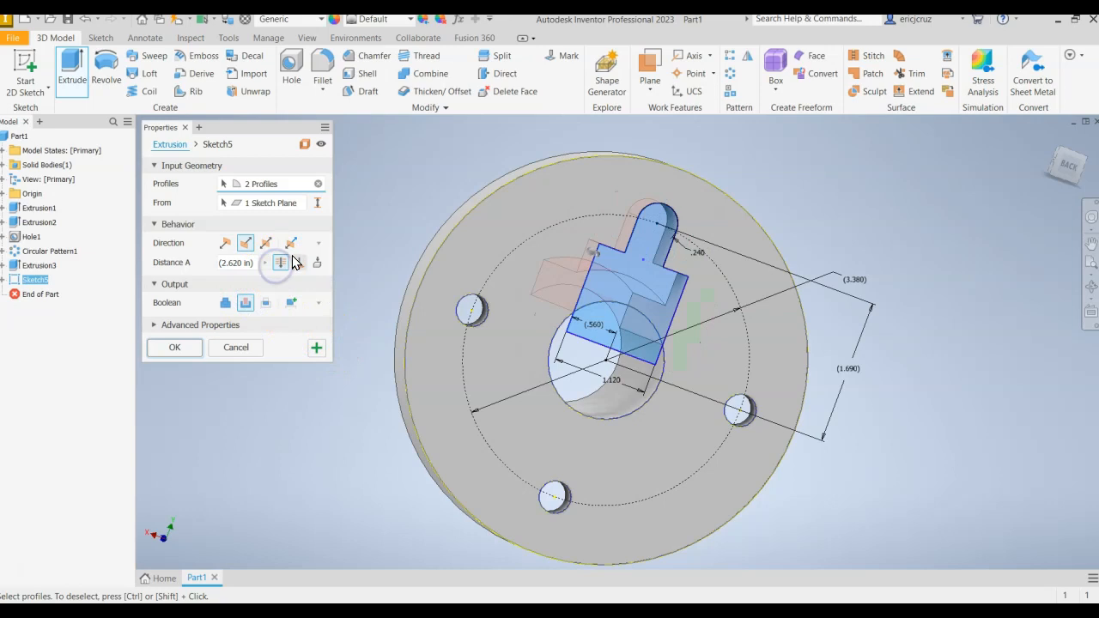
pyautogui.click(192, 355)
# Fillet the two shoulder corner edges of the cutout beside the narrow slot with a 0.12 in radius.
pyautogui.keyDown('shift'); pyautogui.moveTo(304, 341); pyautogui.dragTo(322, 428, button='middle'); pyautogui.keyUp('shift')
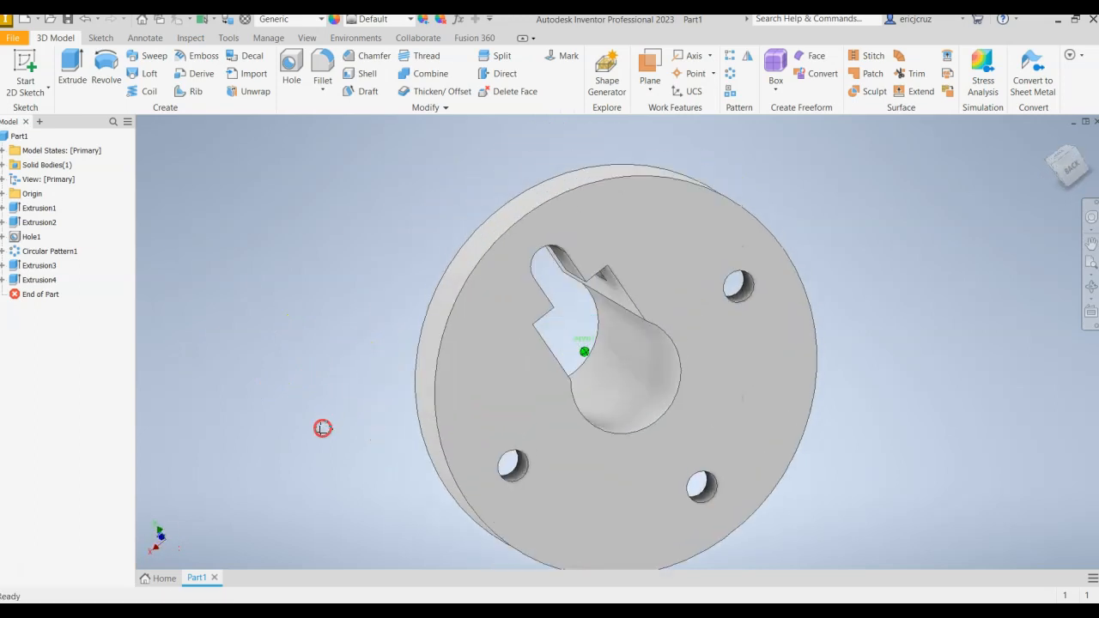
pyautogui.keyDown('shift'); pyautogui.moveTo(612, 281); pyautogui.dragTo(524, 309, button='middle'); pyautogui.keyUp('shift')
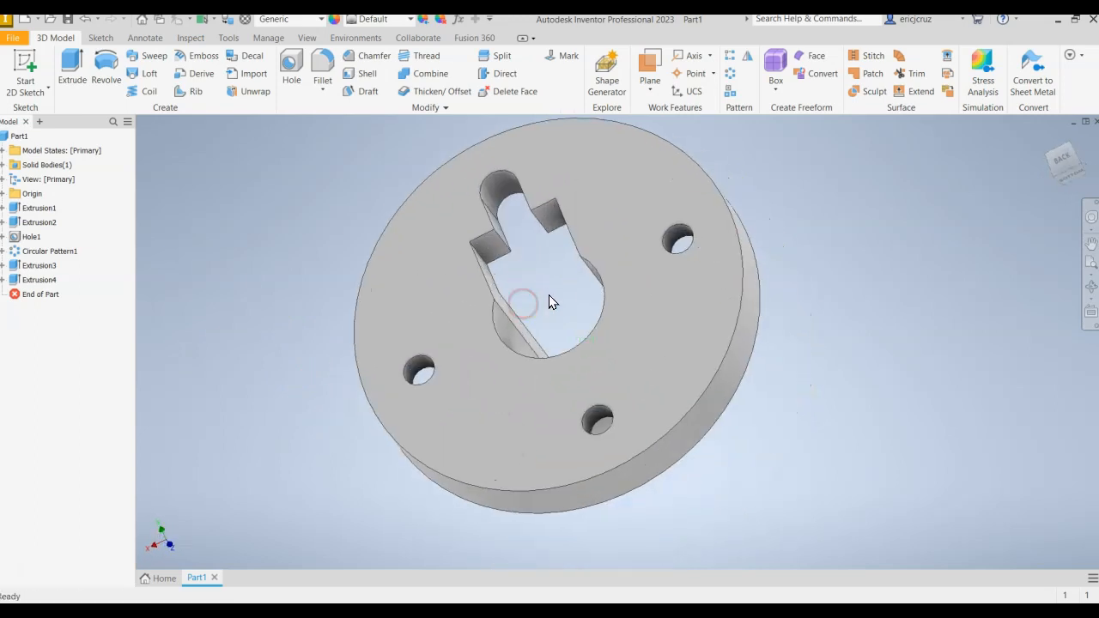
pyautogui.keyDown('shift'); pyautogui.moveTo(558, 273); pyautogui.dragTo(547, 285, button='middle'); pyautogui.keyUp('shift')
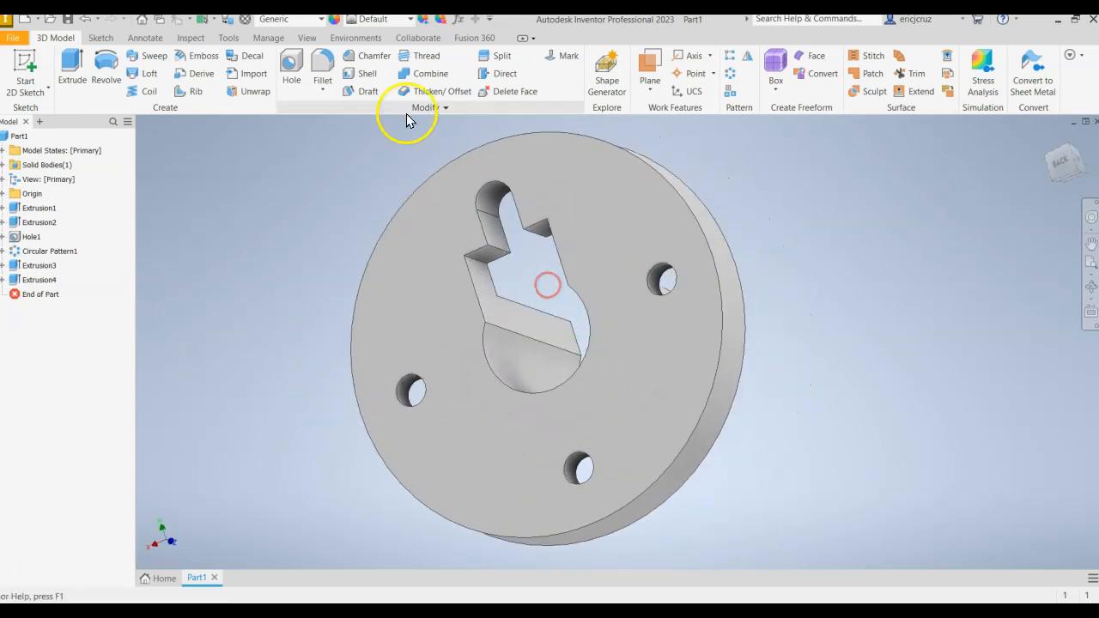
pyautogui.click(323, 69)
pyautogui.scroll(4, 490, 234)
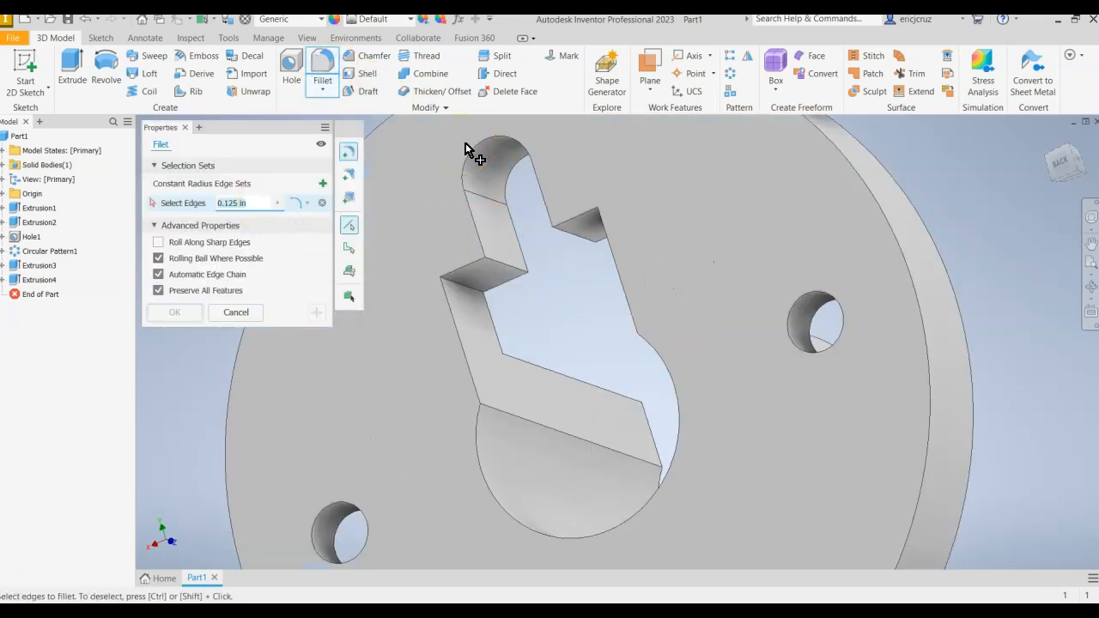
pyautogui.click(464, 289)
pyautogui.keyDown('shift'); pyautogui.moveTo(535, 284); pyautogui.dragTo(596, 268, button='middle'); pyautogui.keyUp('shift')
pyautogui.click(670, 192)
pyautogui.click(1049, 142)
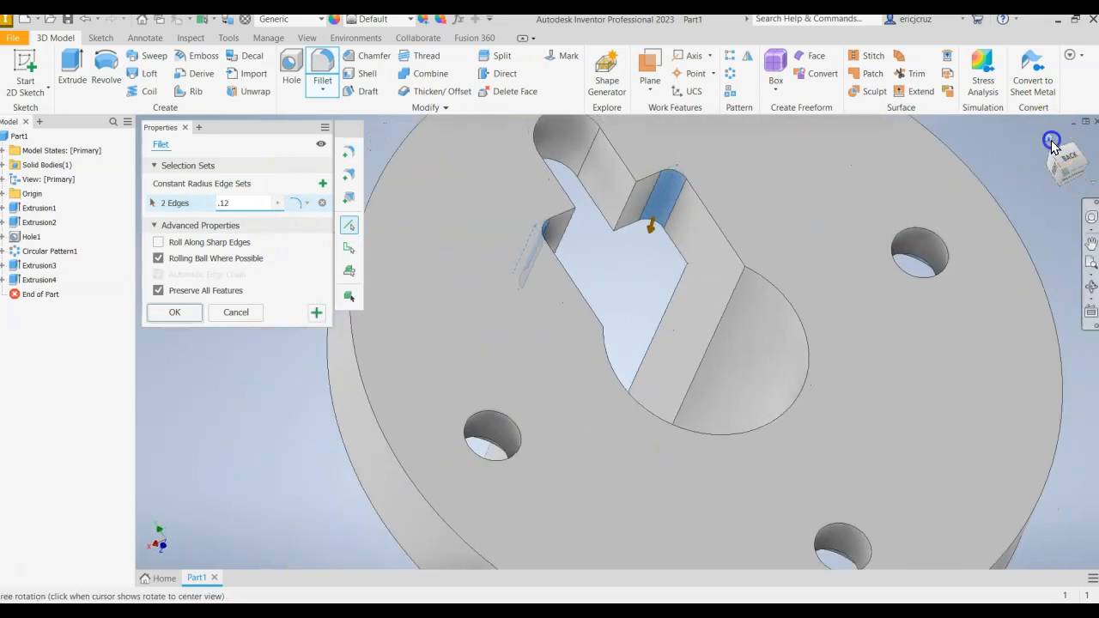
pyautogui.scroll(4, 704, 203)
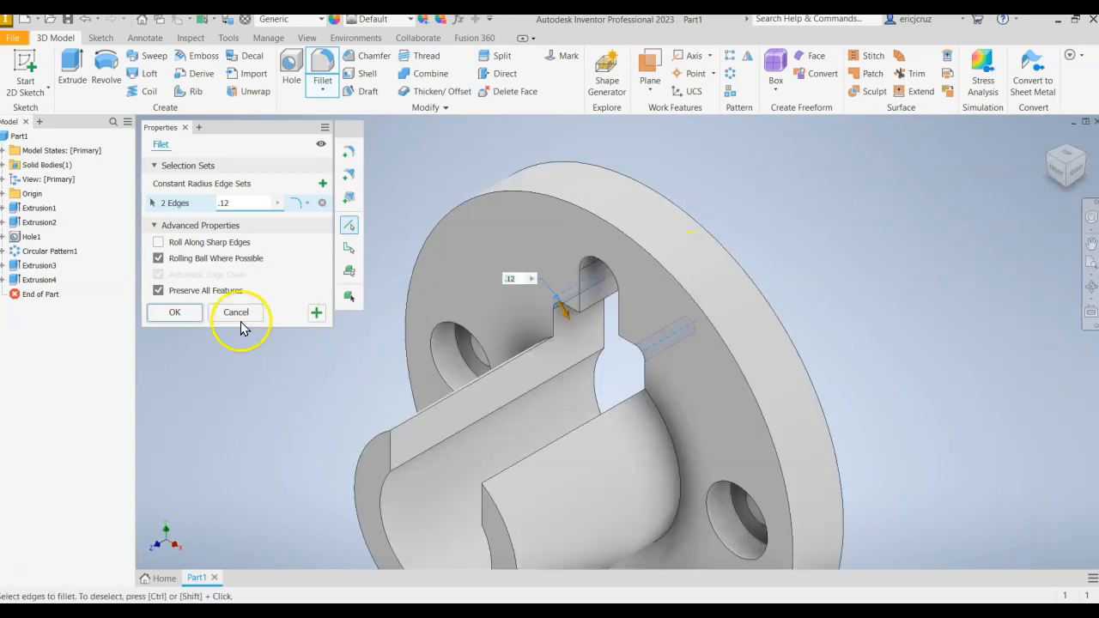
pyautogui.click(174, 311)
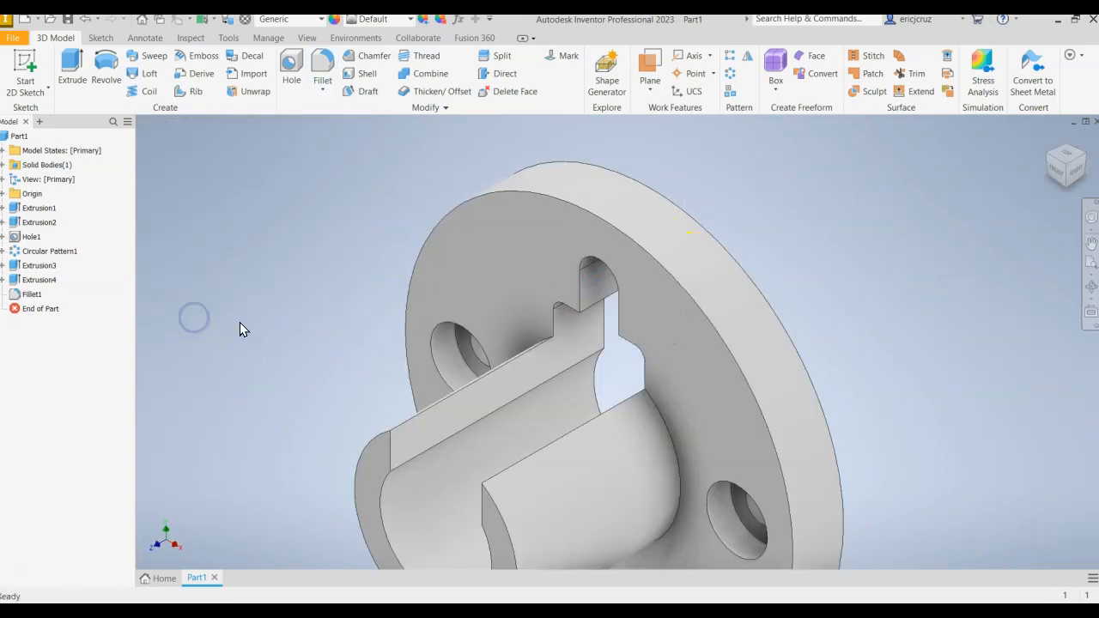
# Inspect the finished flange from the front, right, top and isometric home views.
pyautogui.click(1053, 177)
pyautogui.scroll(3, 797, 293)
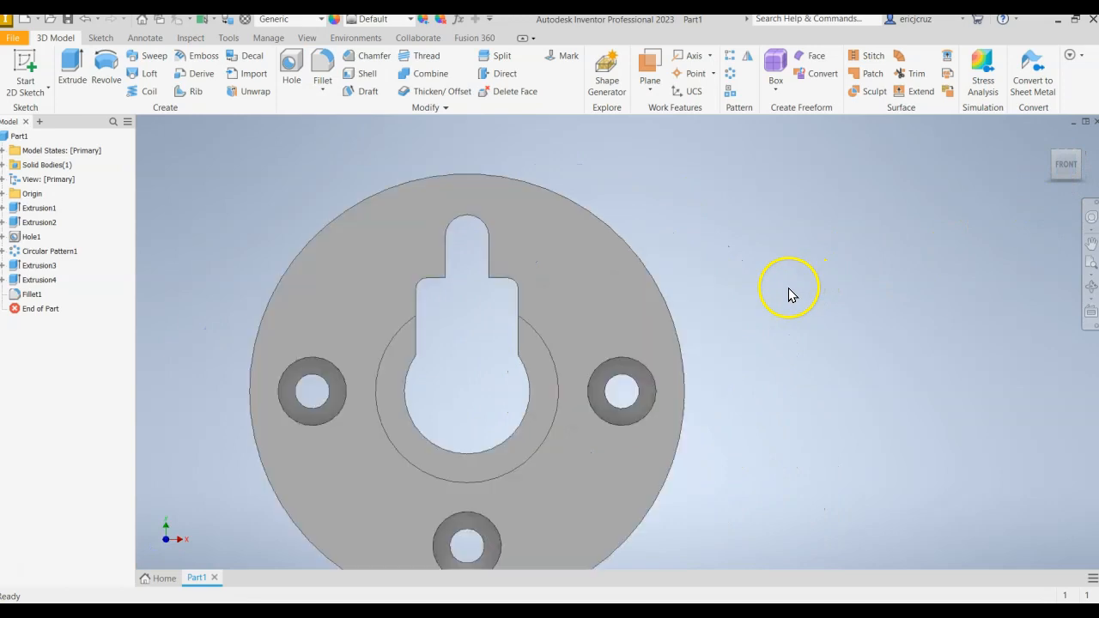
pyautogui.click(1081, 165)
pyautogui.click(1084, 171)
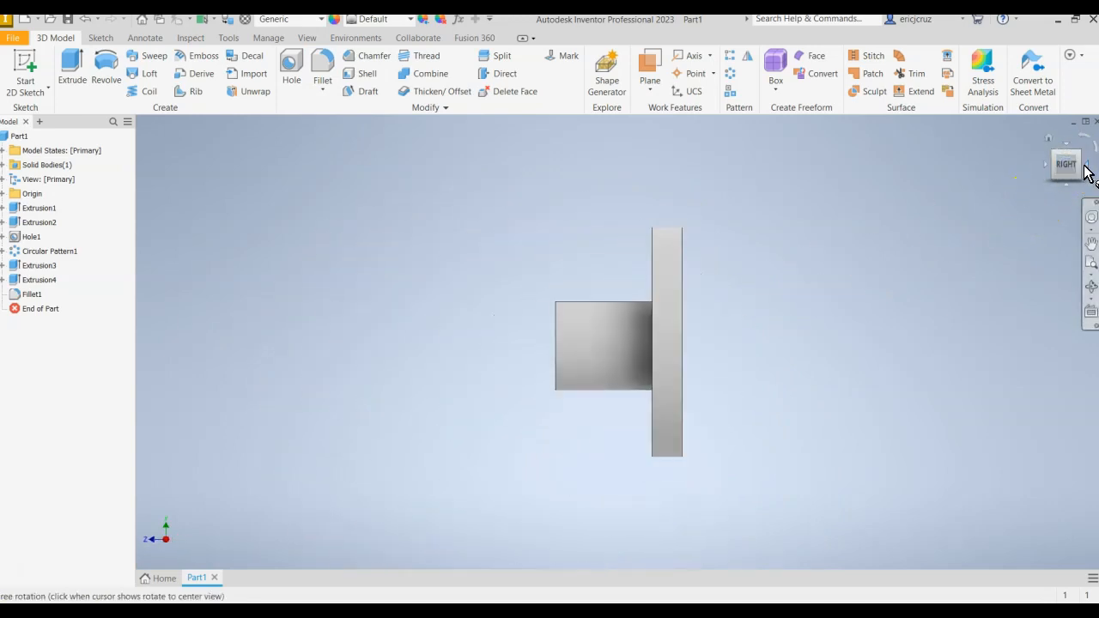
pyautogui.click(1048, 142)
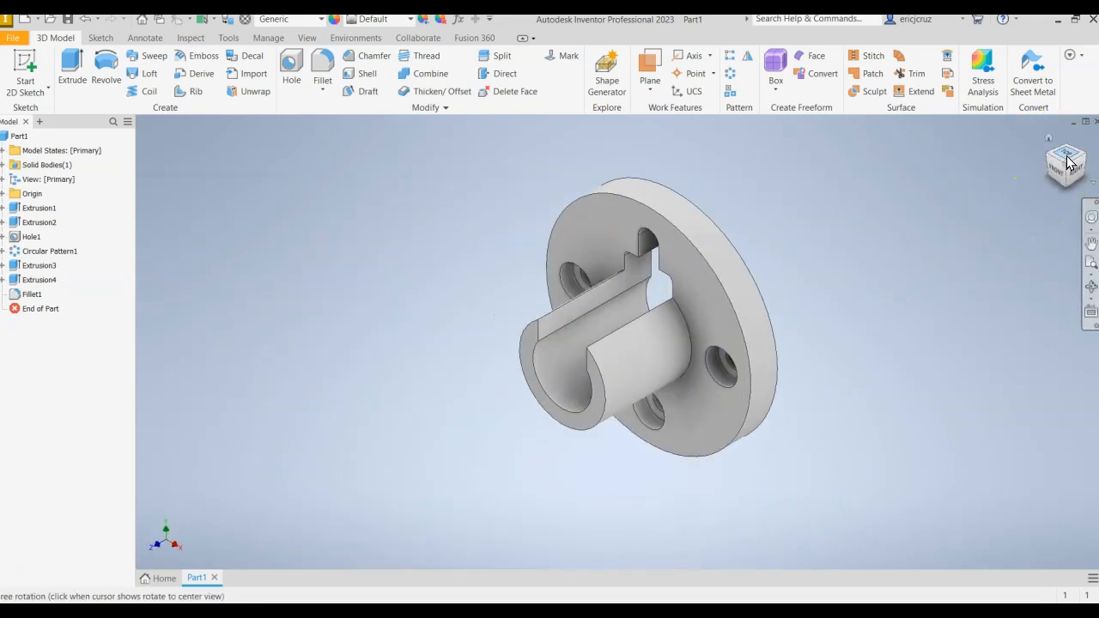
pyautogui.click(1069, 159)
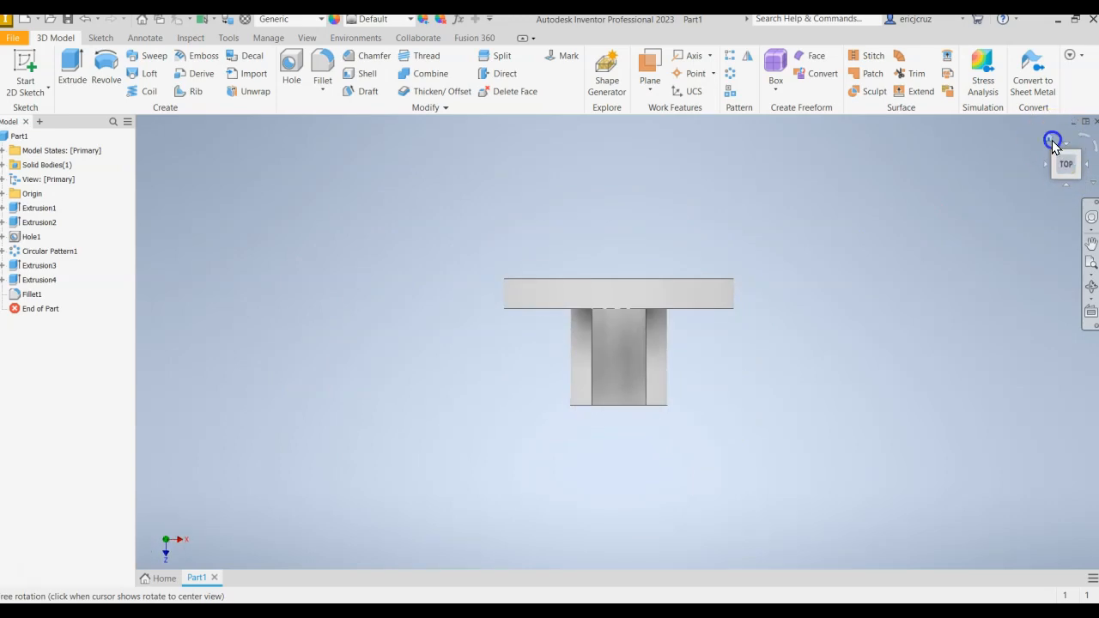
pyautogui.click(1049, 138)
pyautogui.moveTo(764, 354)
pyautogui.keyDown('shift'); pyautogui.mouseDown(button='middle')
pyautogui.moveTo(760, 343)
pyautogui.moveTo(590, 365)
pyautogui.moveTo(807, 301)
pyautogui.moveTo(902, 327)
pyautogui.mouseUp(button='middle'); pyautogui.keyUp('shift')
pyautogui.click(1046, 139)
pyautogui.click(999, 151)
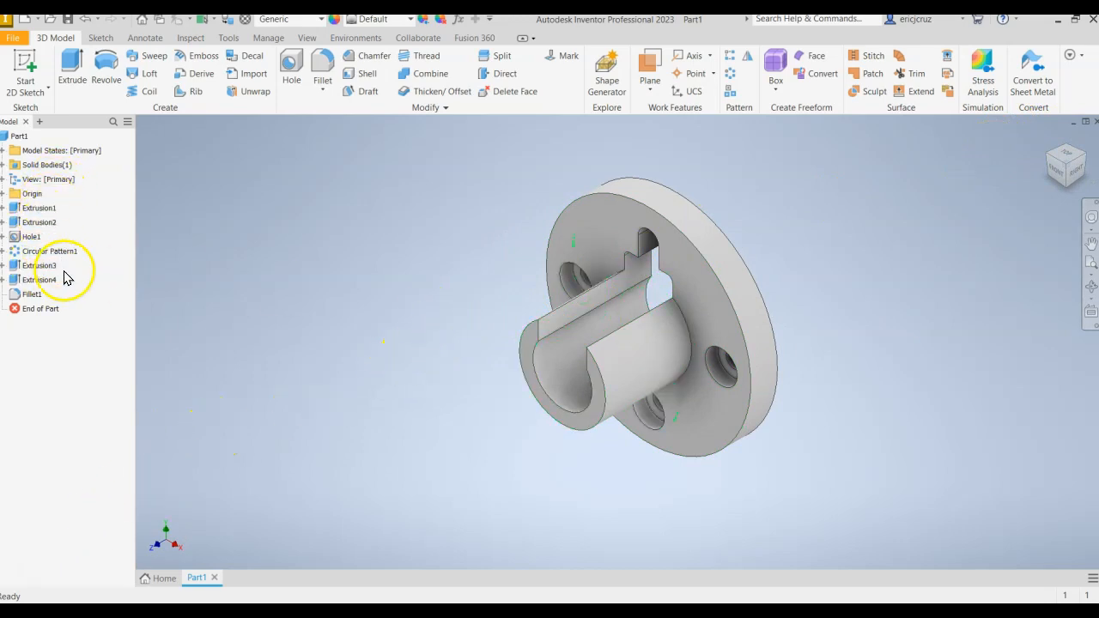
# Expand the extrusions, hole and circular pattern in the model tree to review their sketches and pattern occurrences.
pyautogui.click(4, 209)
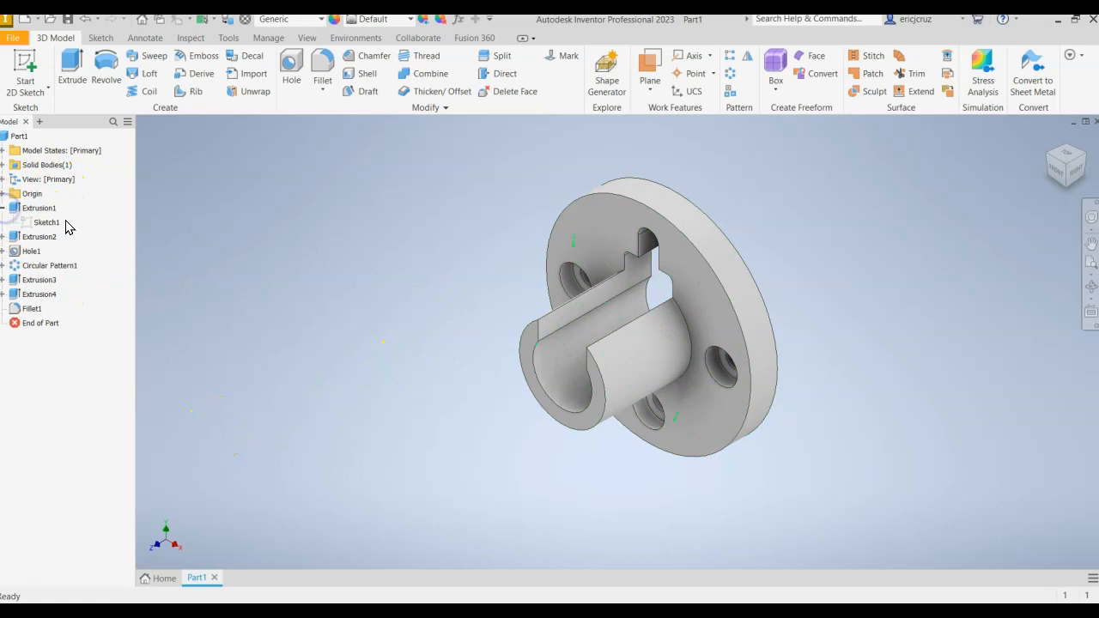
pyautogui.click(3, 236)
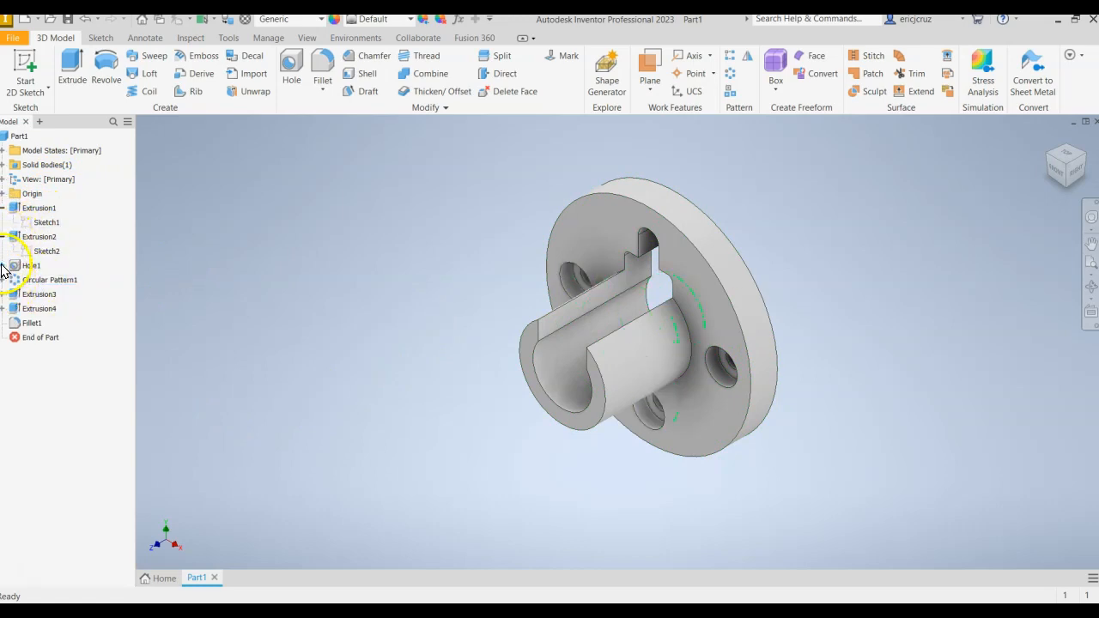
pyautogui.click(4, 265)
pyautogui.click(3, 294)
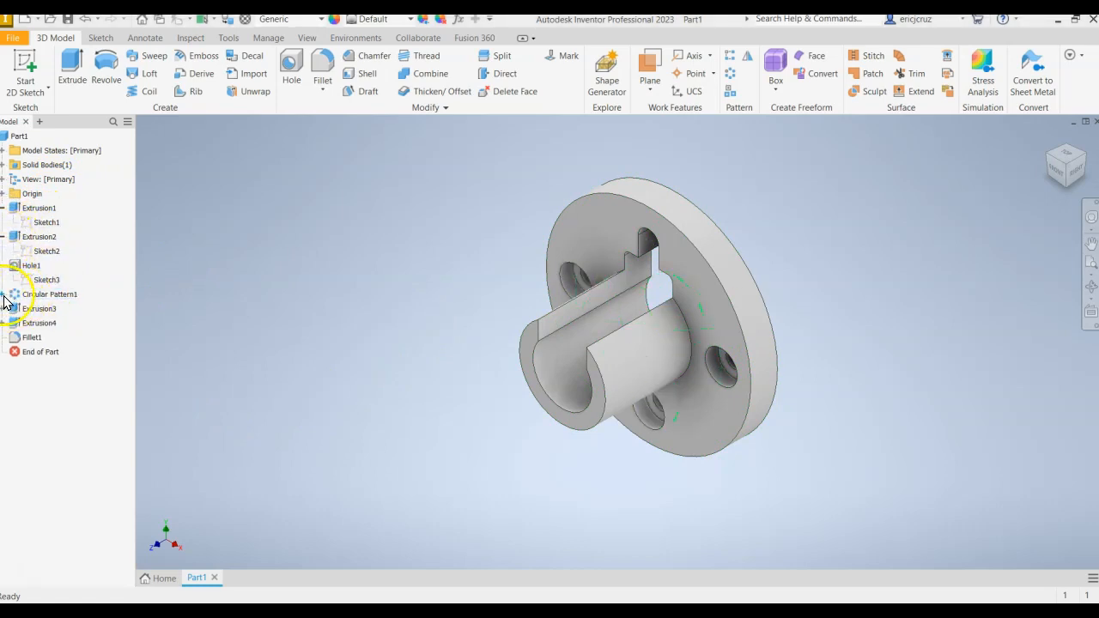
pyautogui.click(4, 366)
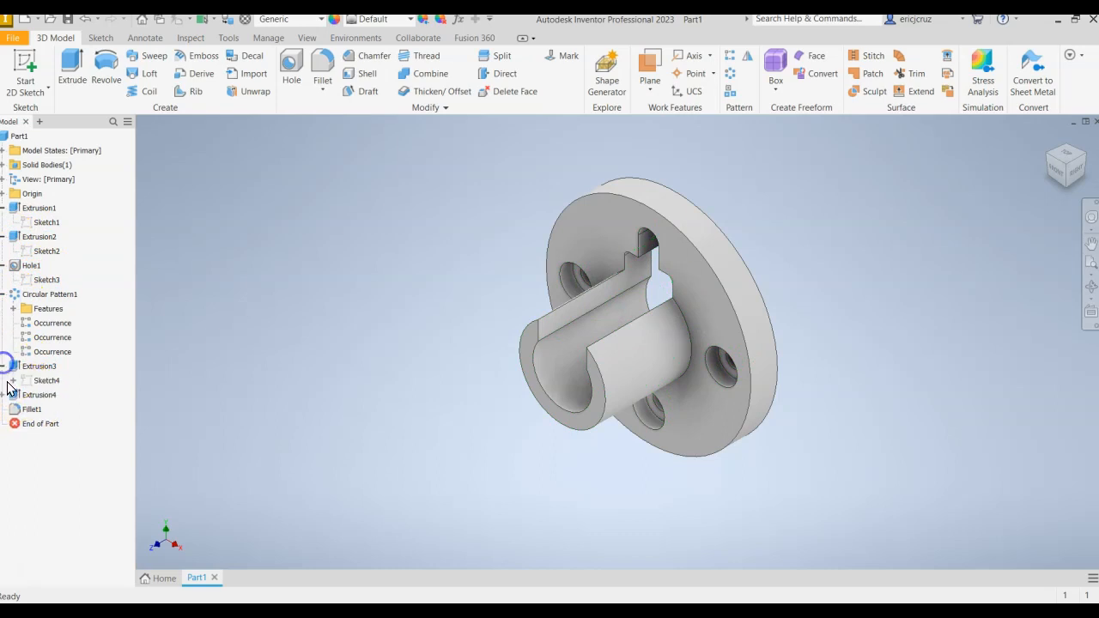
pyautogui.click(3, 395)
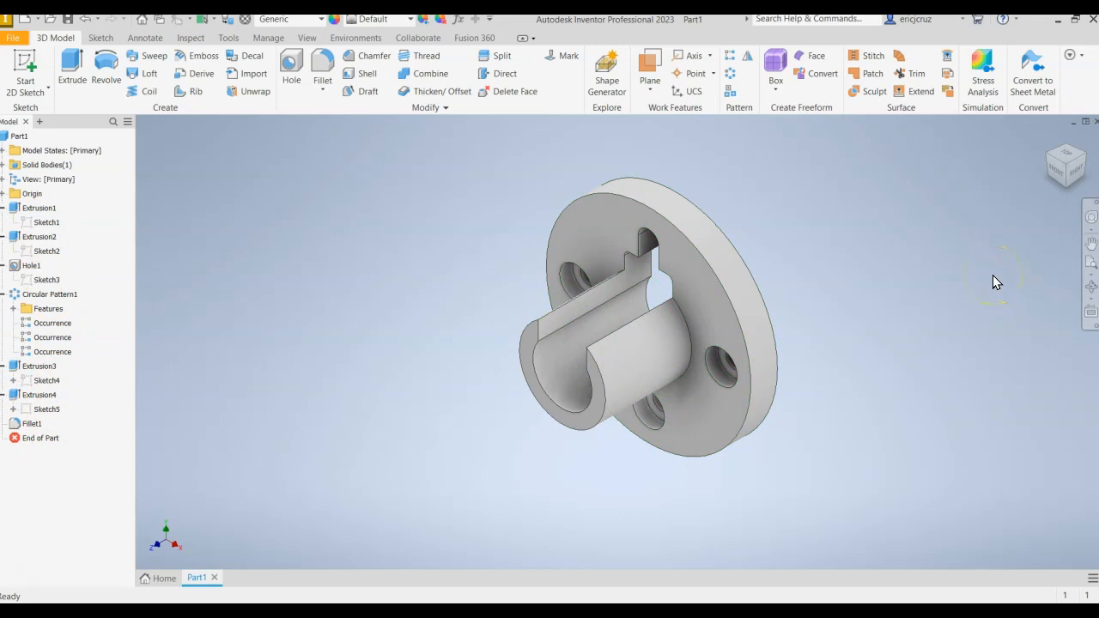
# Assign Aluminum 6061 as the flange's physical material in the part's iProperties.
pyautogui.keyDown('shift'); pyautogui.moveTo(893, 327); pyautogui.dragTo(896, 302, button='middle'); pyautogui.keyUp('shift')
pyautogui.click(27, 56)
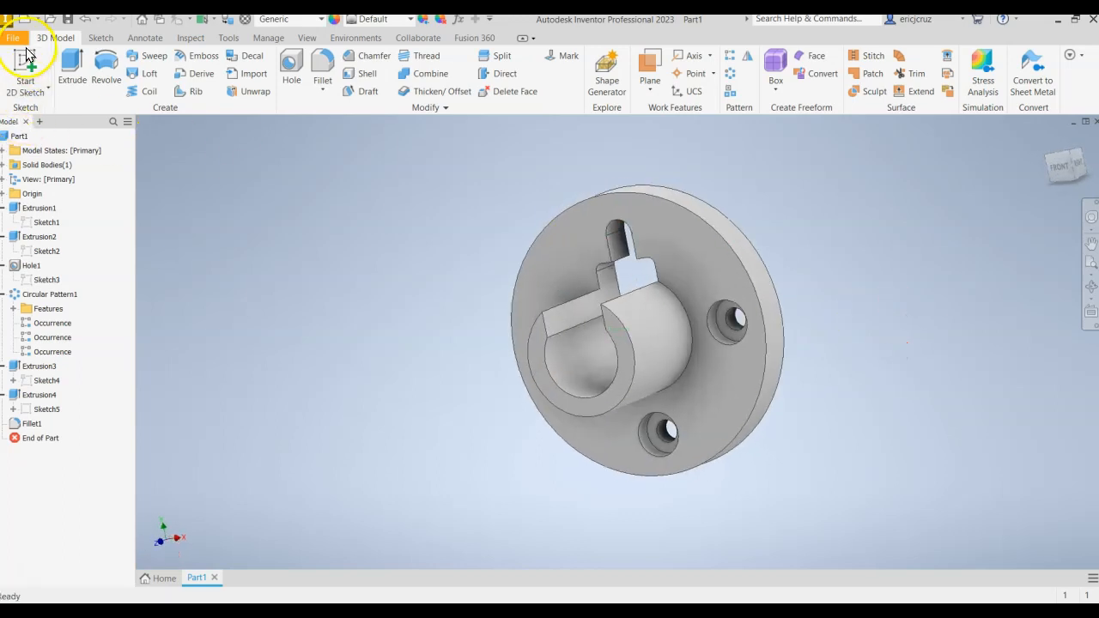
pyautogui.click(7, 40)
pyautogui.click(51, 323)
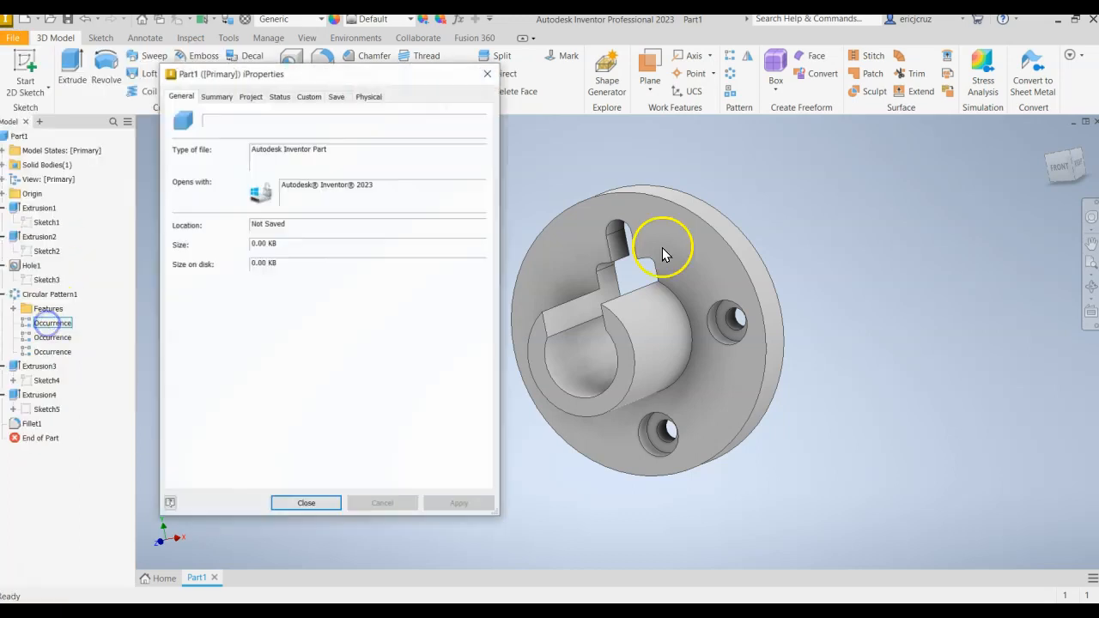
pyautogui.click(369, 96)
pyautogui.click(298, 163)
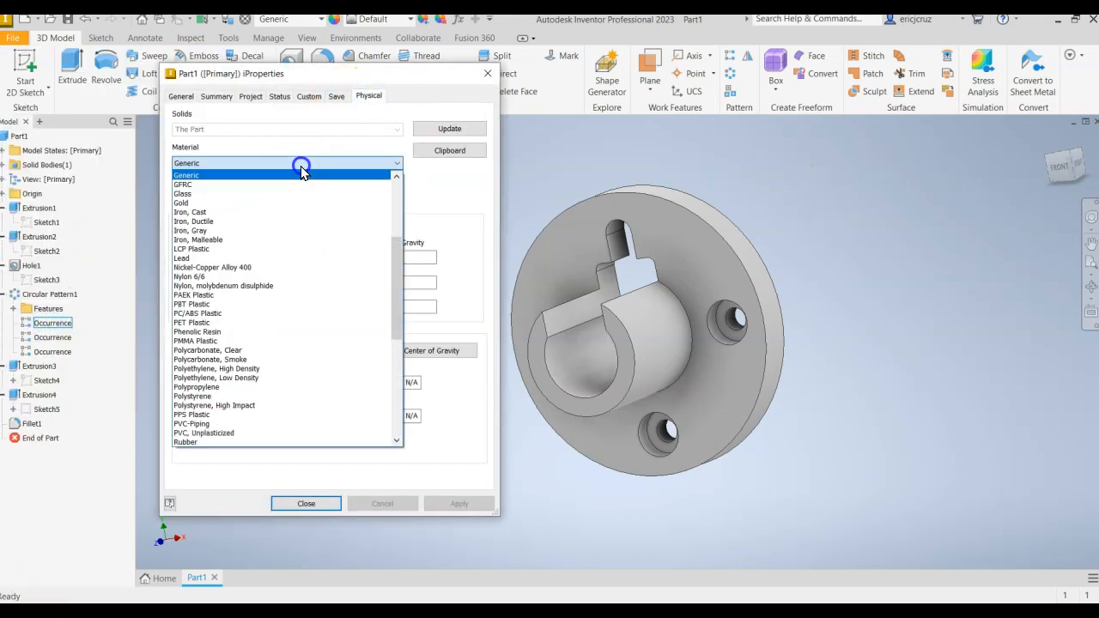
pyautogui.scroll(10, 296, 240)
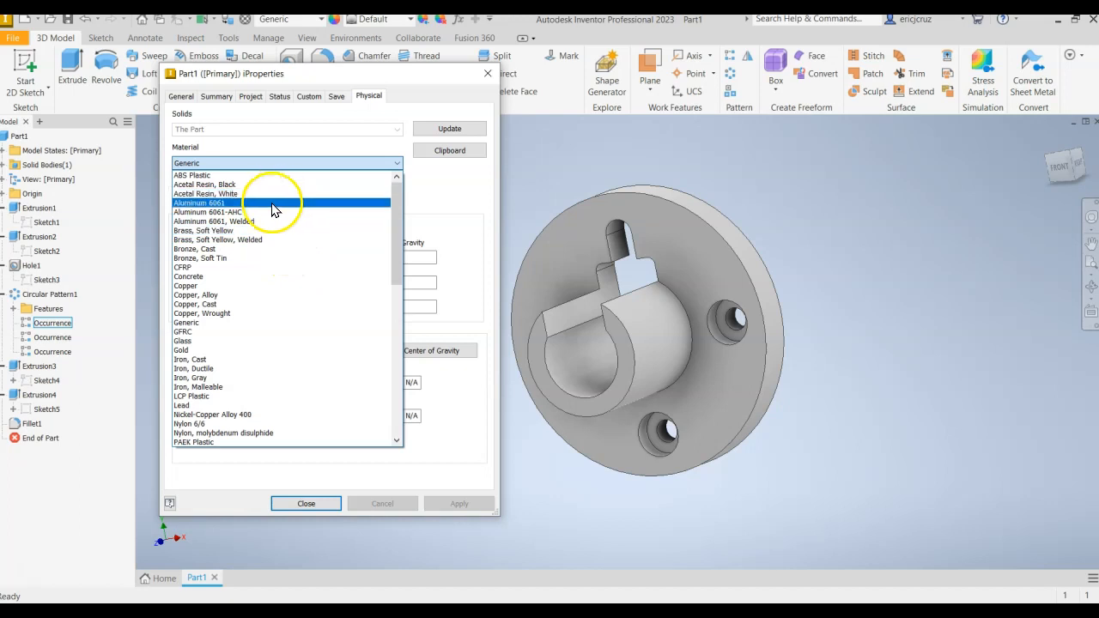
pyautogui.click(273, 203)
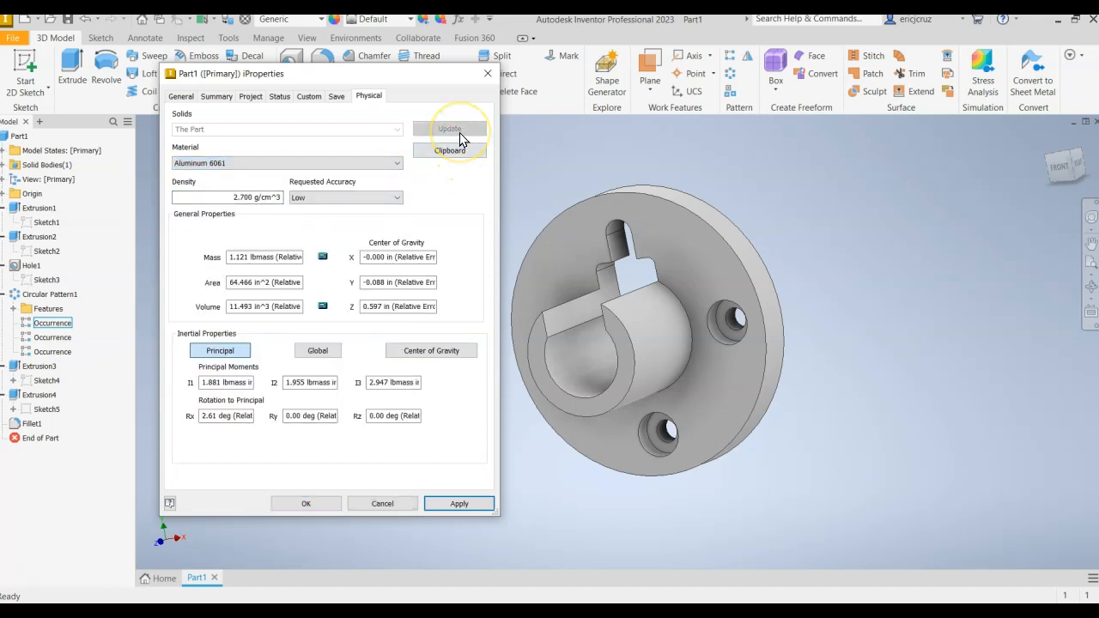
pyautogui.click(485, 507)
pyautogui.click(305, 503)
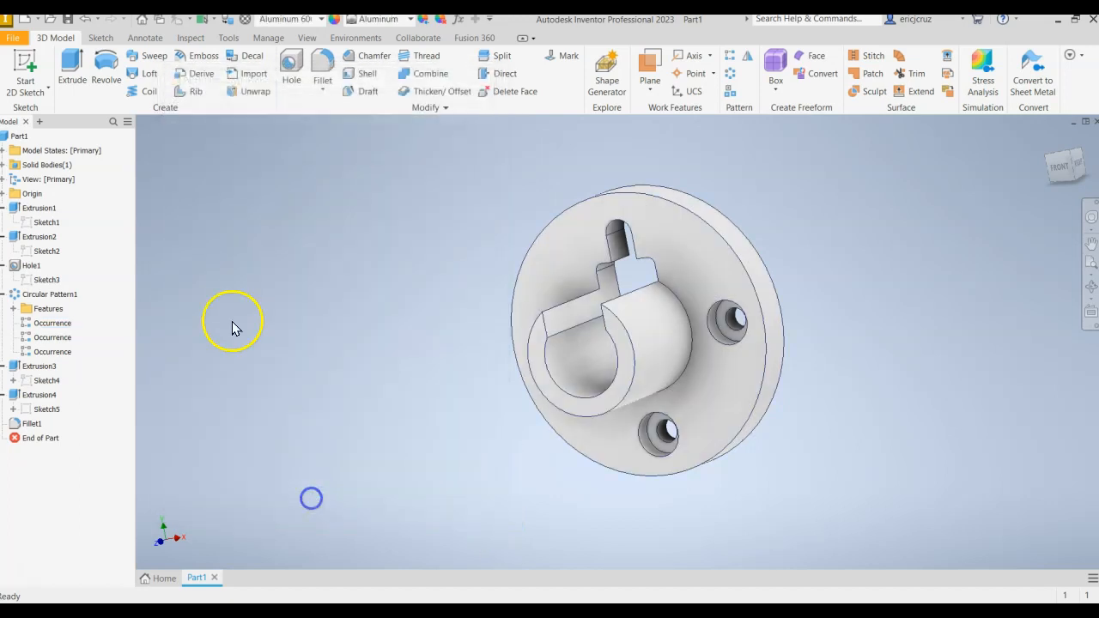
# Save the part in the Models folder as "centering bushing_v2" and return it to the home view.
pyautogui.click(19, 40)
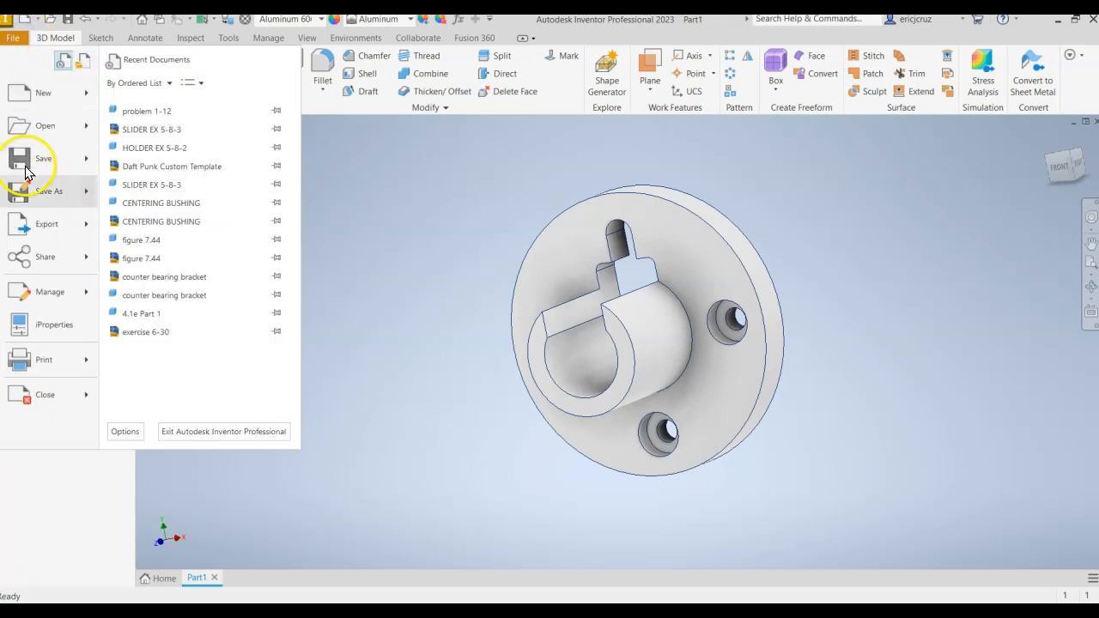
pyautogui.click(30, 196)
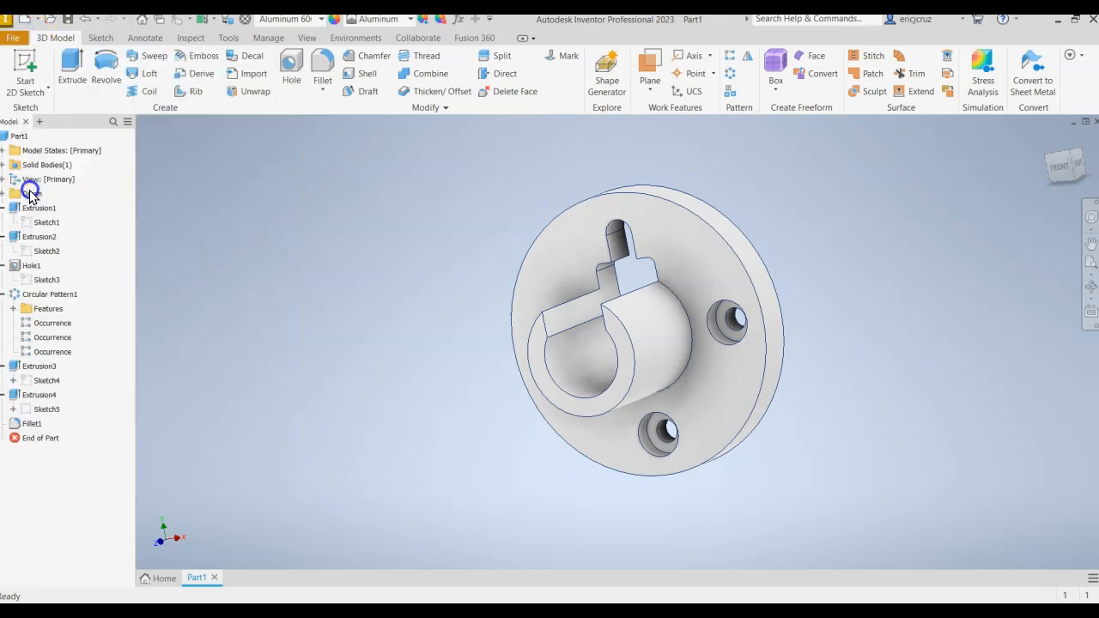
pyautogui.moveTo(627, 149); pyautogui.dragTo(501, 101)
pyautogui.write('center')
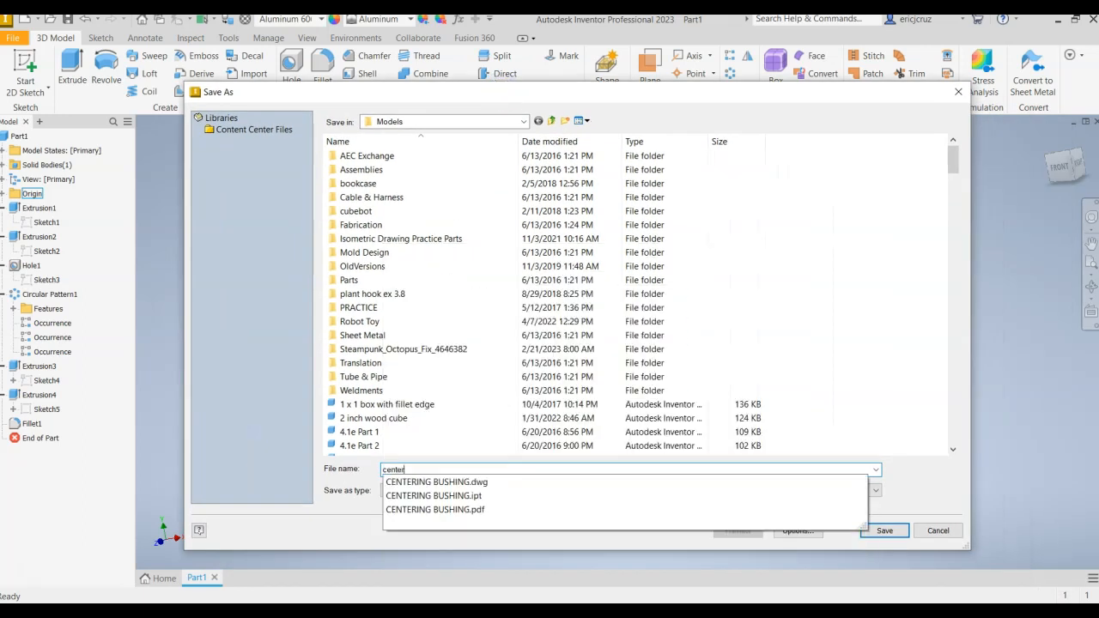
pyautogui.write('ing bushing')
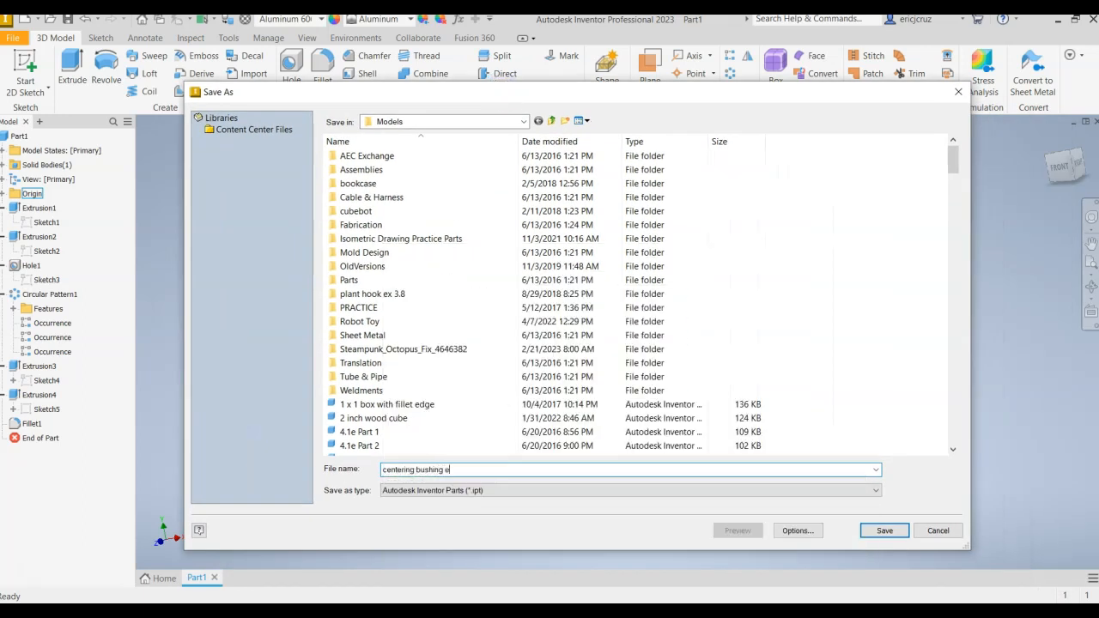
pyautogui.press('BackSpace')
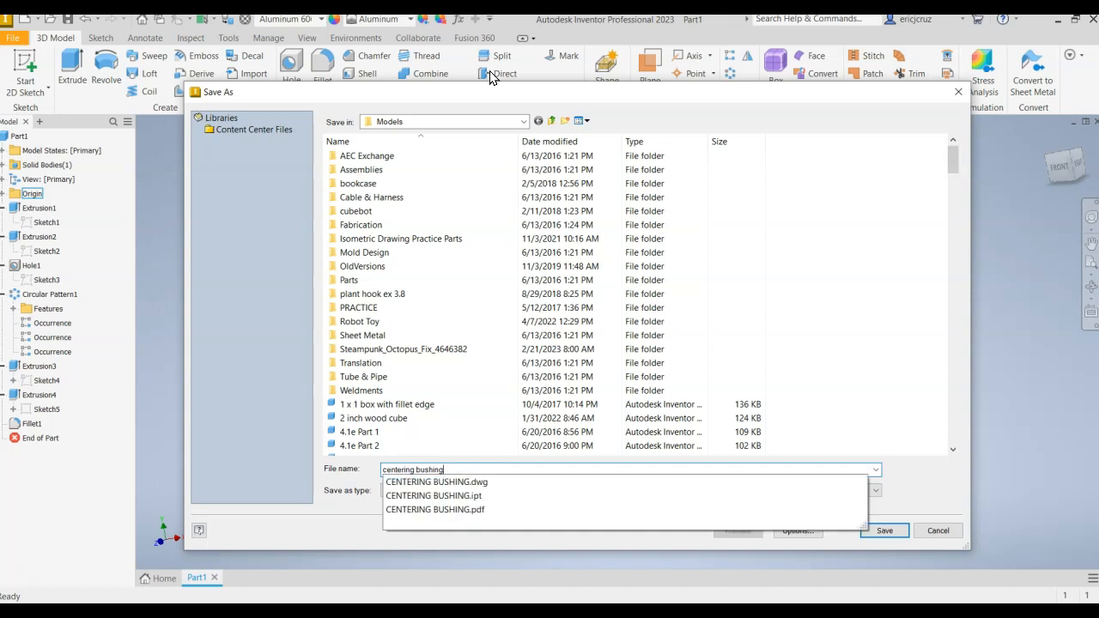
pyautogui.write('_')
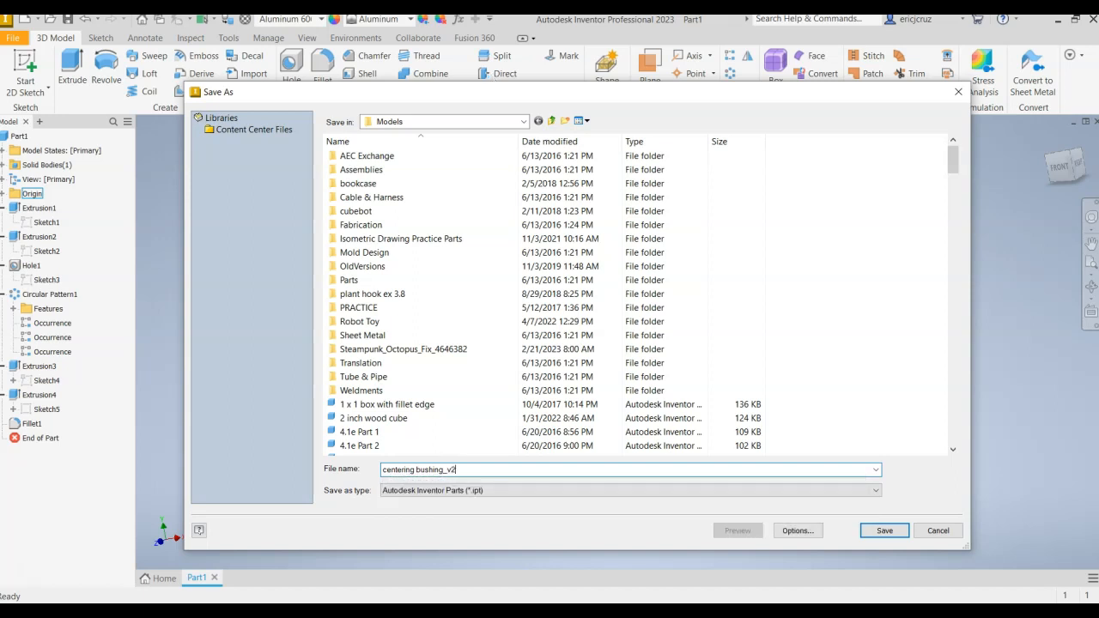
pyautogui.write('v2')
pyautogui.click(885, 530)
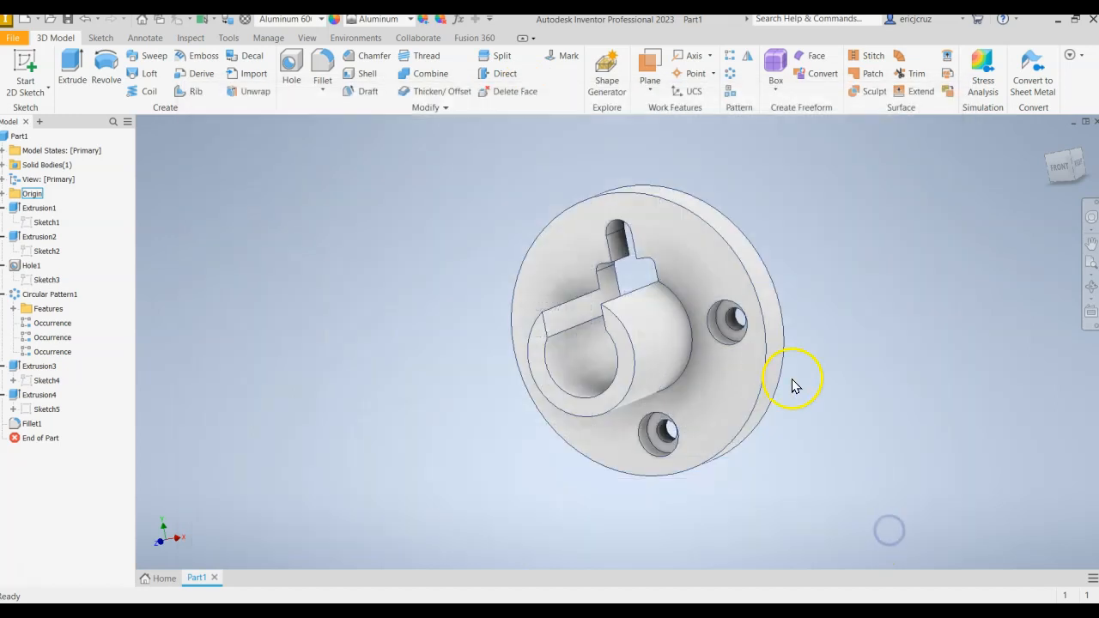
pyautogui.click(1054, 172)
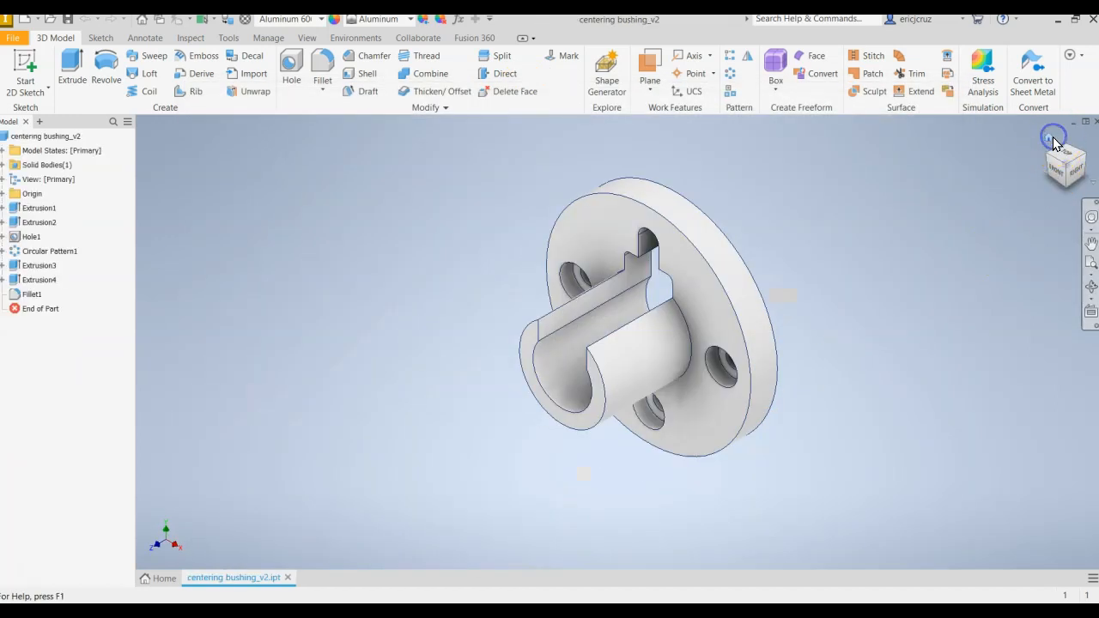
pyautogui.click(44, 136)
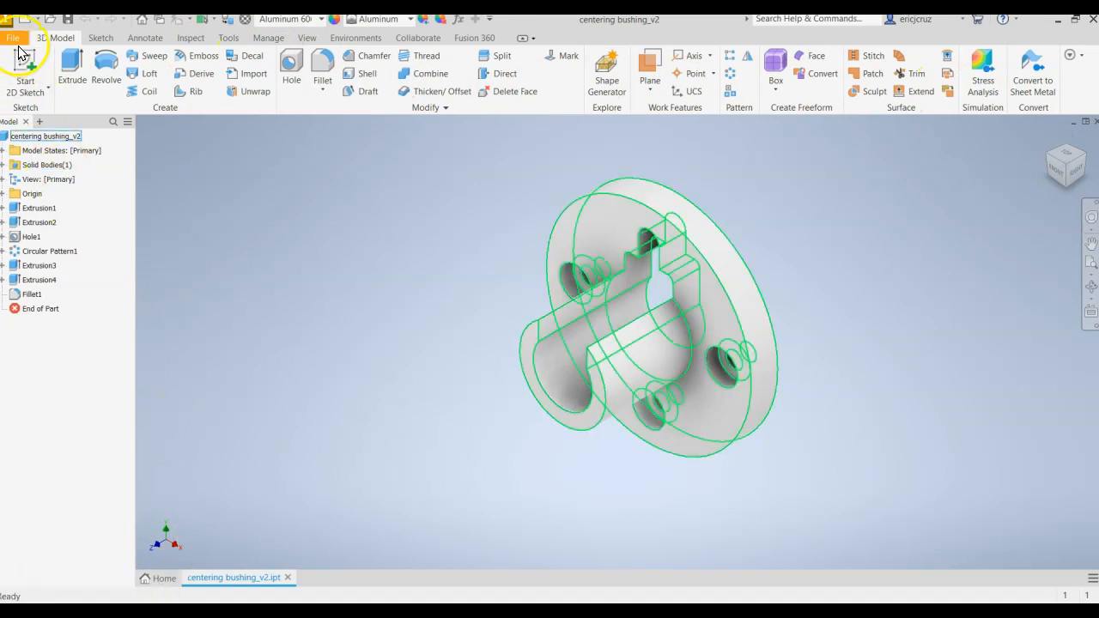
# Open the existing drawing CENTERING BUSHING.dwg from the Models folder.
pyautogui.click(53, 20)
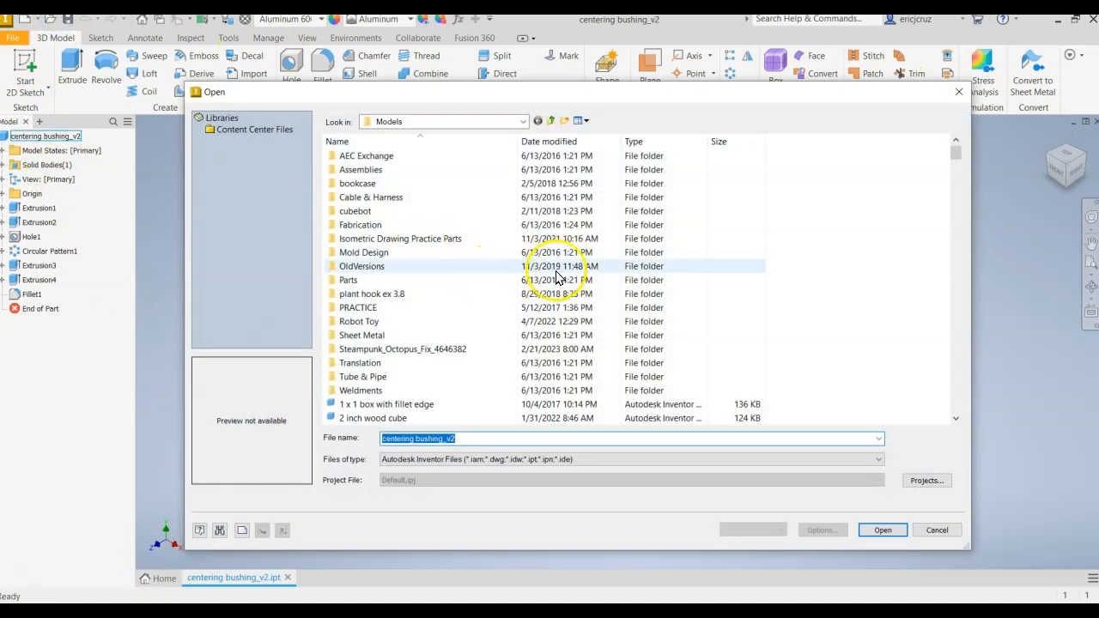
pyautogui.write('ce')
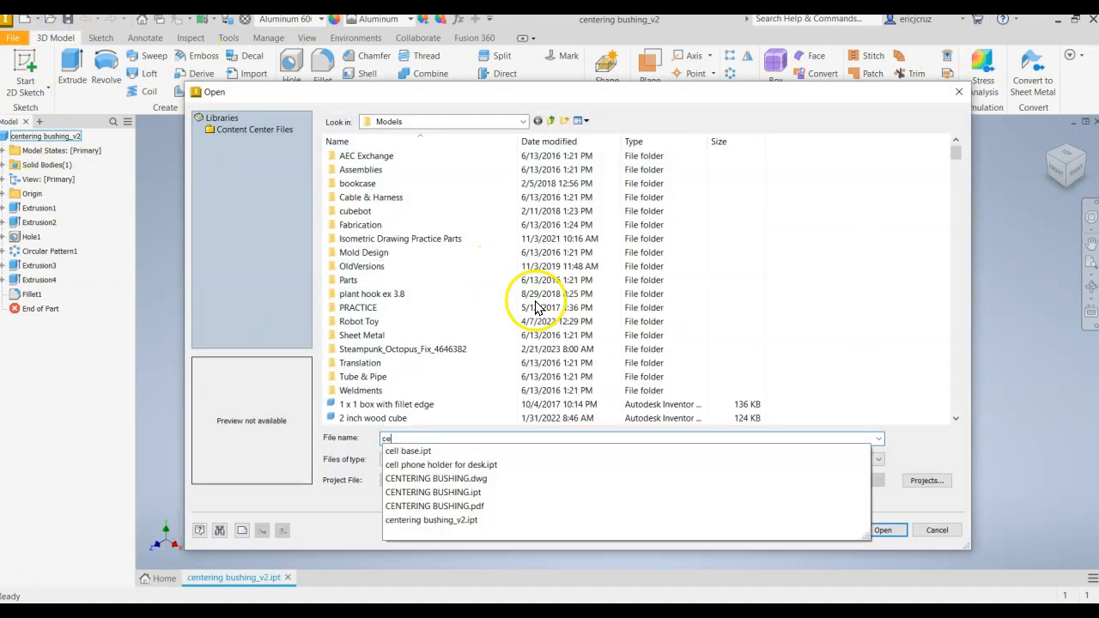
pyautogui.click(507, 480)
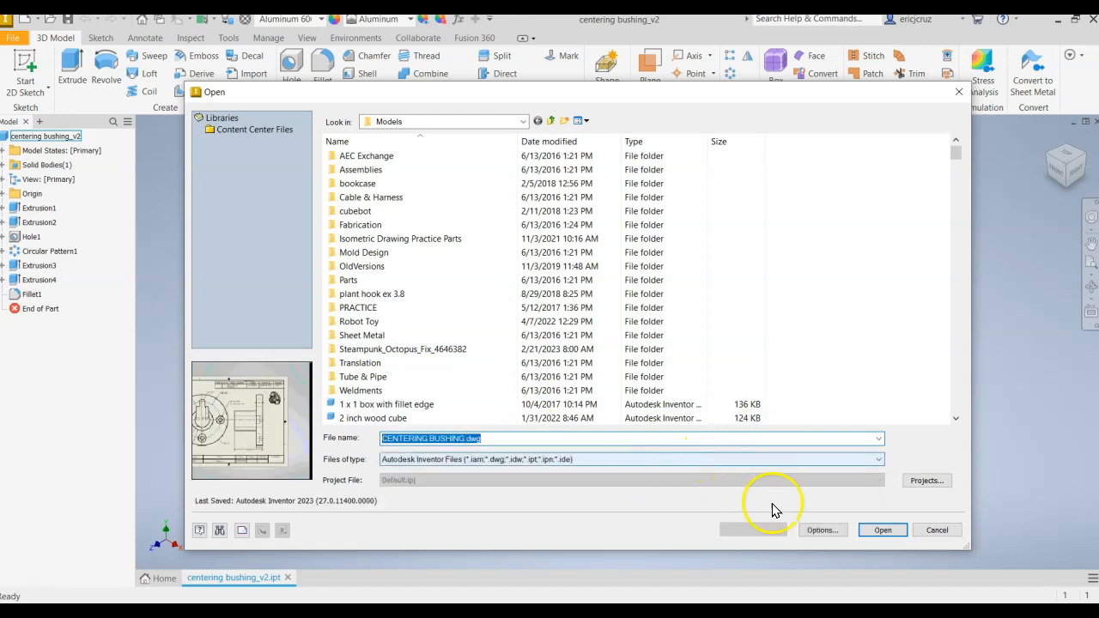
pyautogui.click(883, 530)
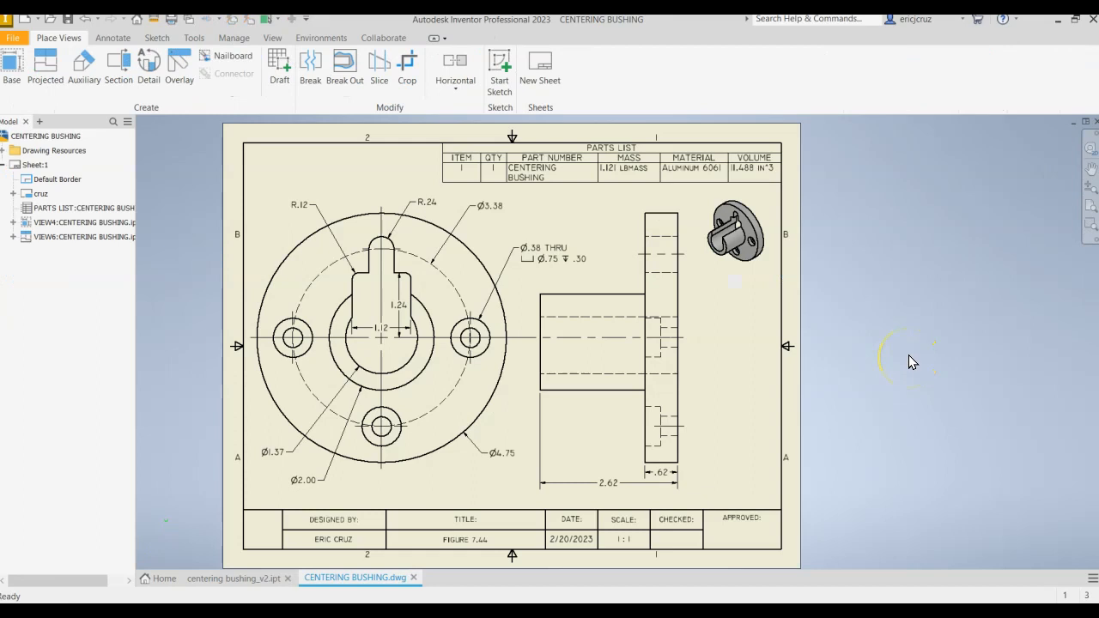
pyautogui.moveTo(849, 370); pyautogui.dragTo(910, 369, button='middle')
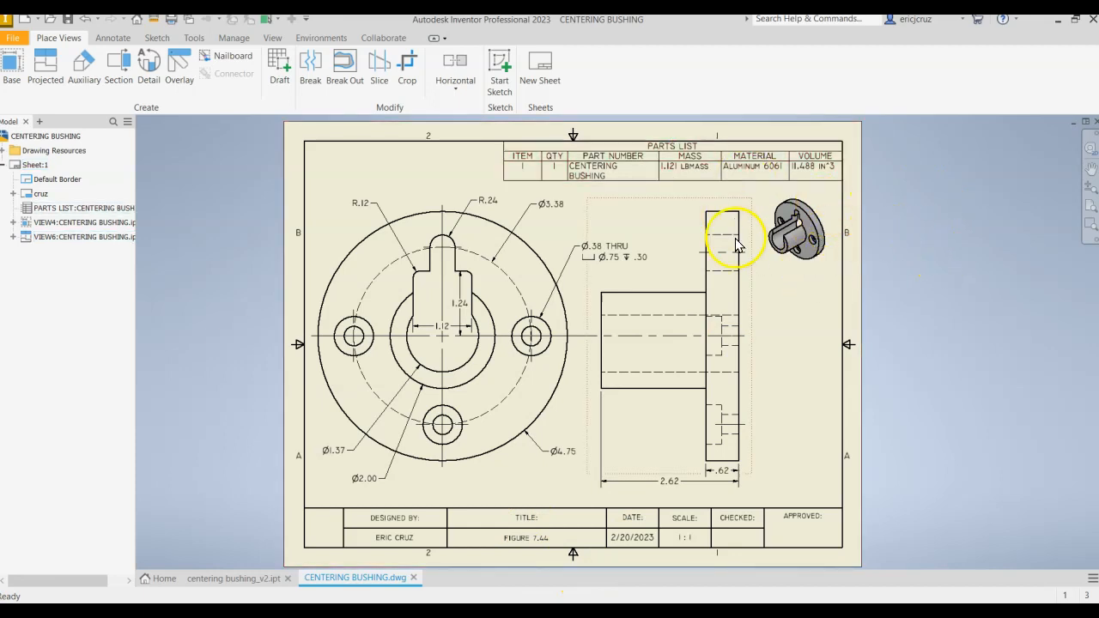
# Check the shaded isometric view's style and scale settings, and examine the counterbored hole note up close.
pyautogui.doubleClick(796, 272)
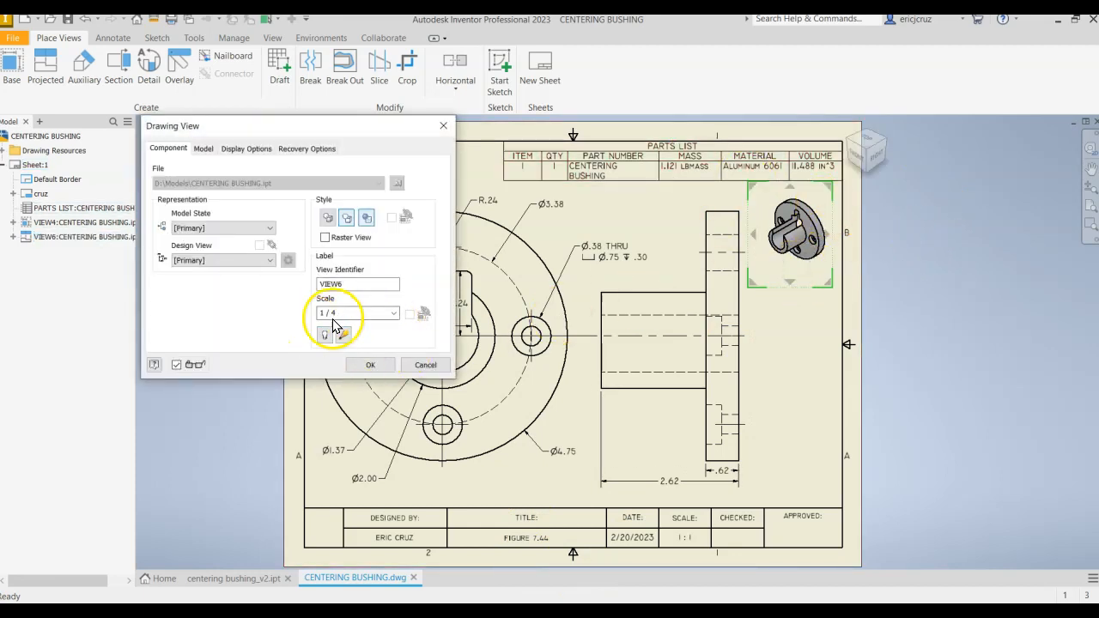
pyautogui.click(370, 364)
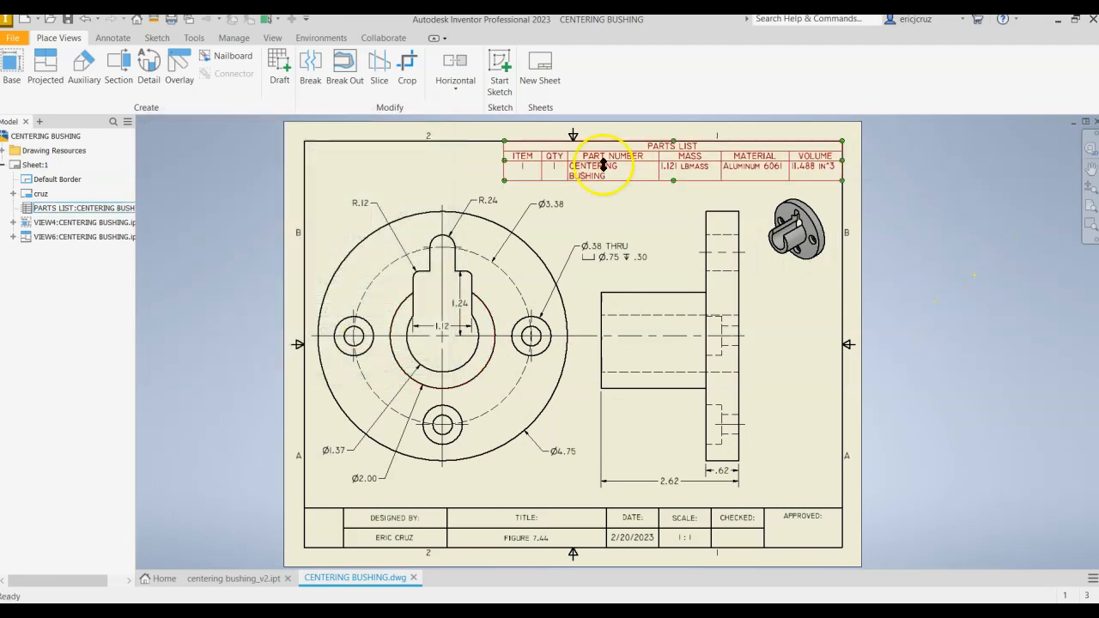
pyautogui.scroll(5, 603, 250)
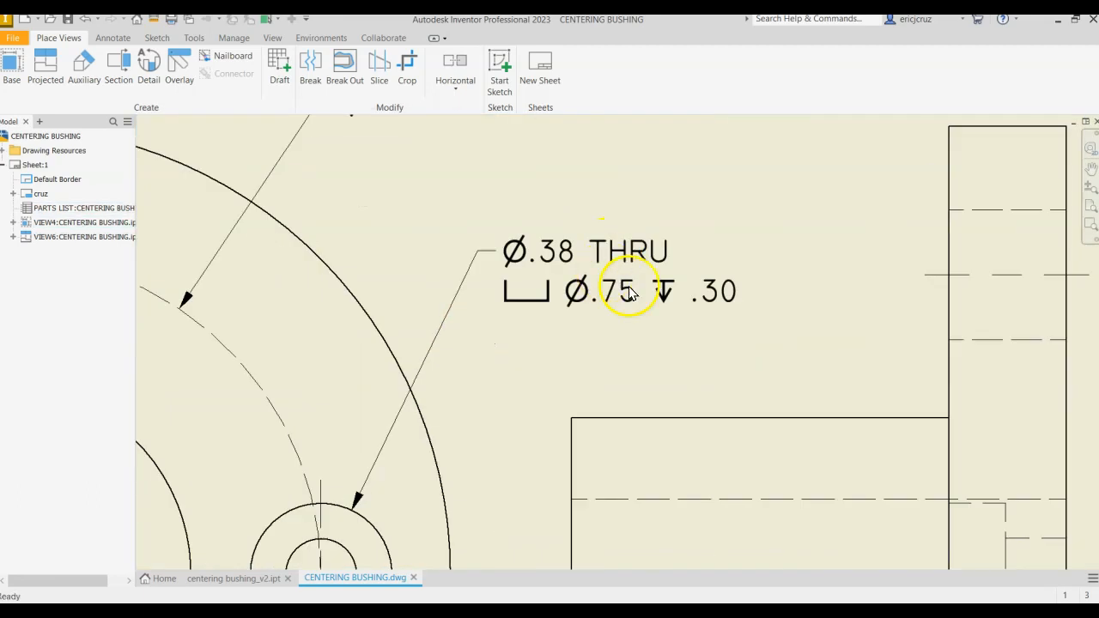
pyautogui.scroll(-3, 583, 202)
pyautogui.scroll(-3, 581, 257)
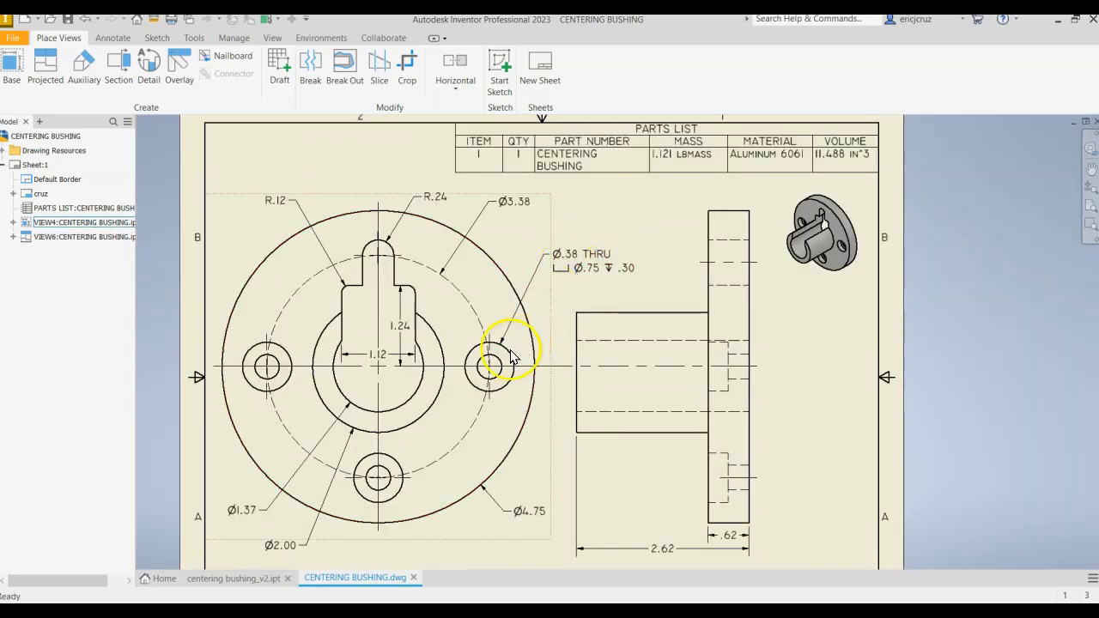
# Add a Hole and Thread note to the right counterbored hole in the front view, placing it above the existing hole note.
pyautogui.click(155, 39)
pyautogui.click(109, 38)
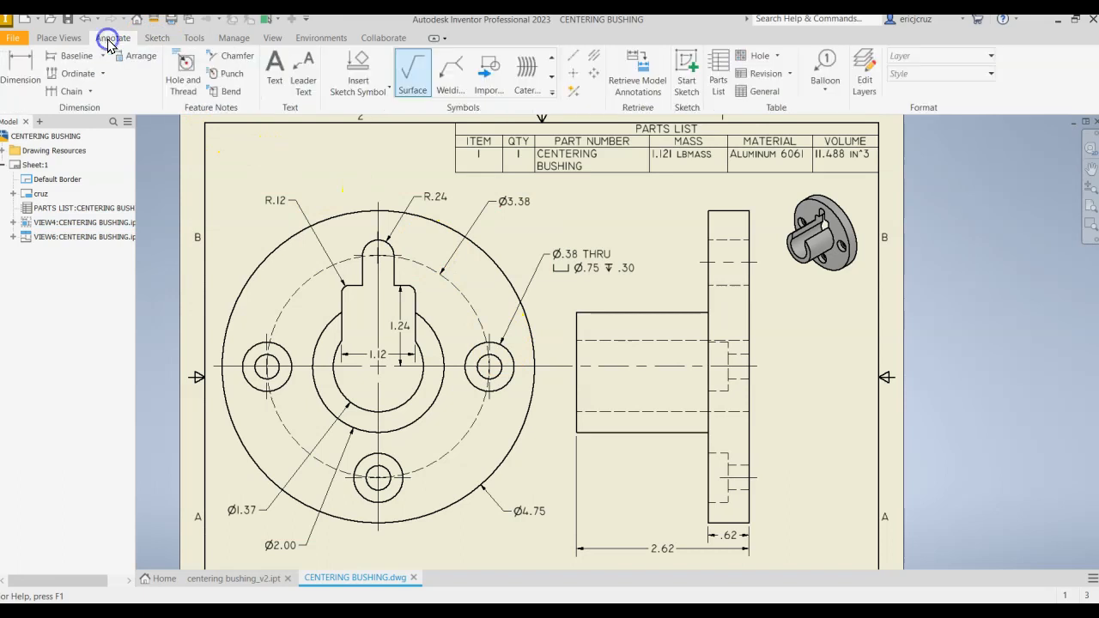
pyautogui.click(180, 75)
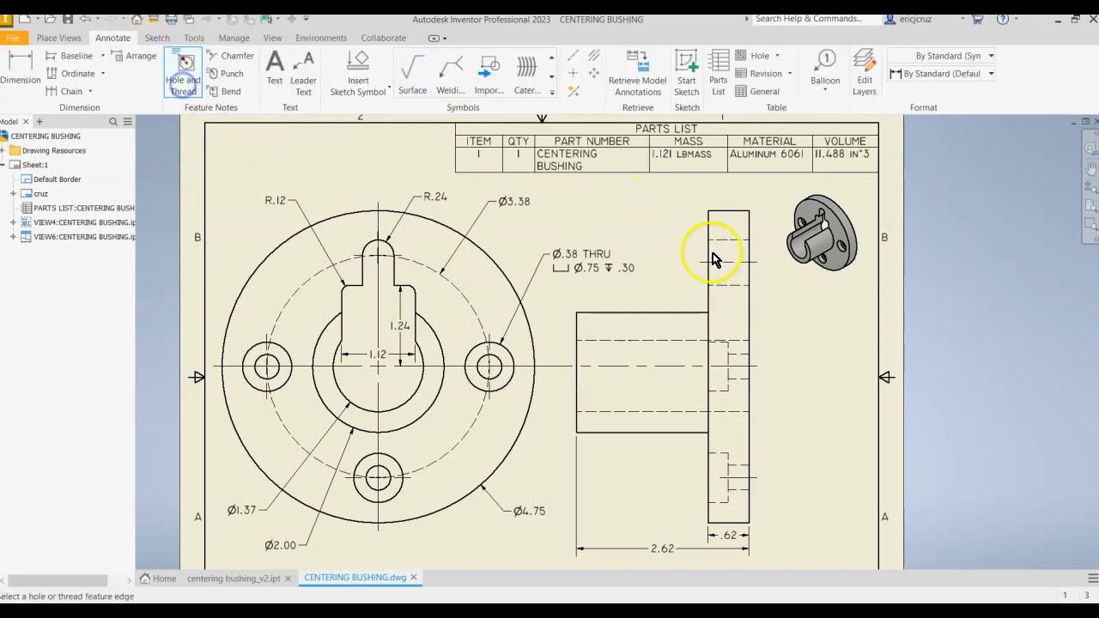
pyautogui.click(509, 355)
pyautogui.click(533, 215)
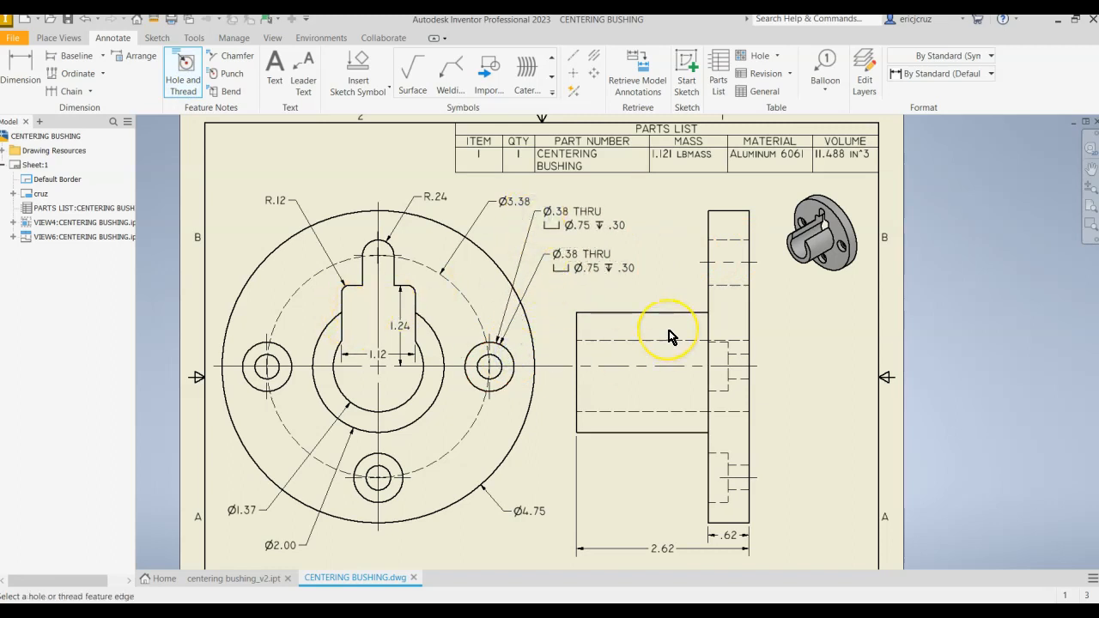